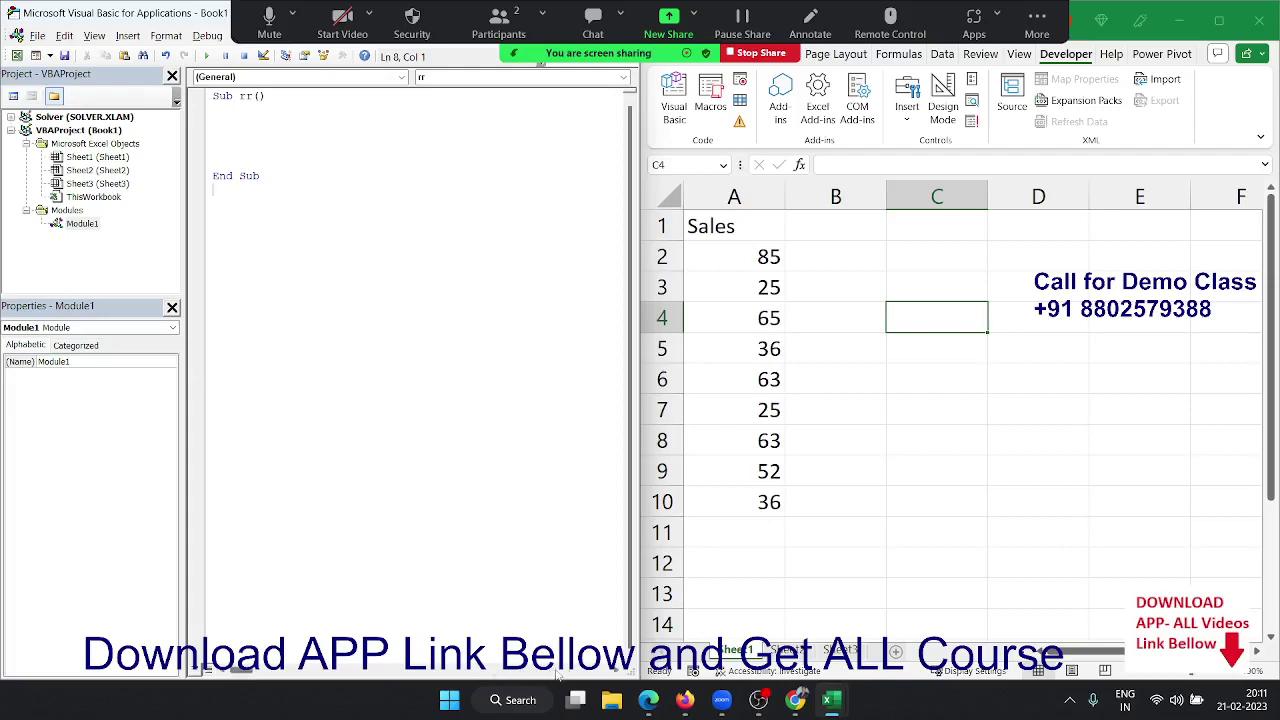
Enter the header INC in cell B1, next to the Sales column.
click(759, 706)
click(759, 706)
click(824, 221)
text(IN)
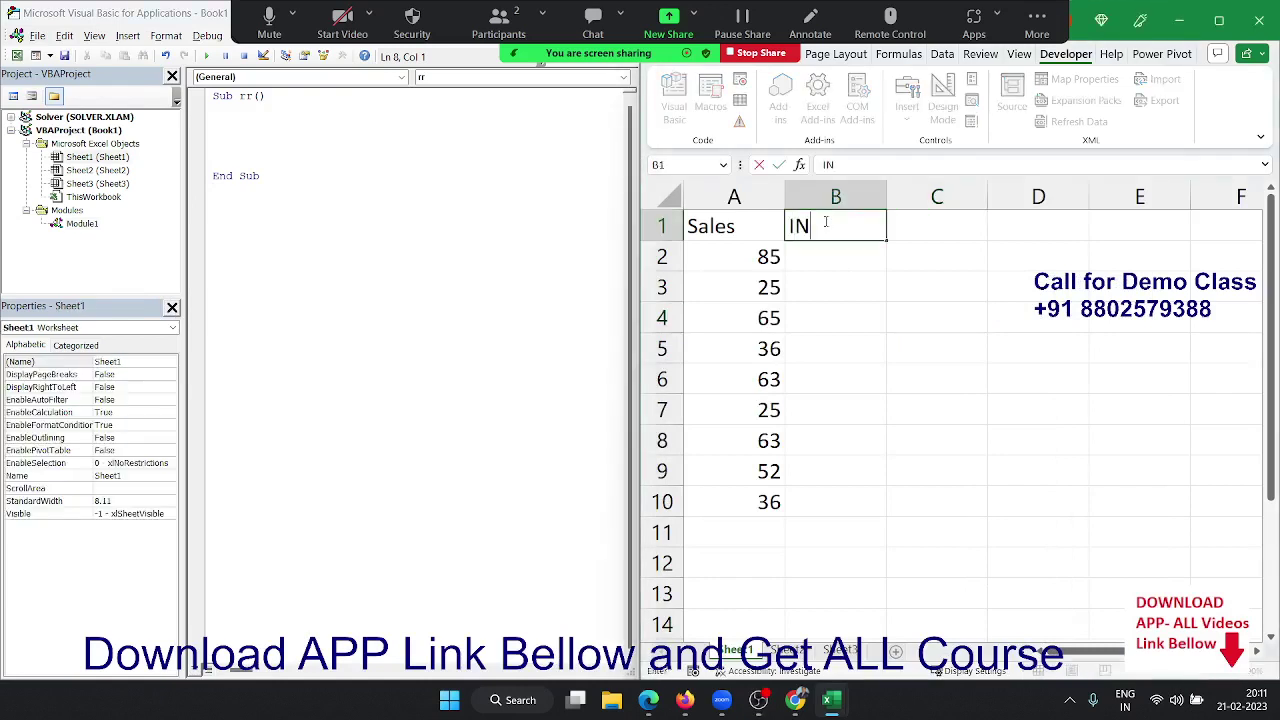
text(C)
key(Return)
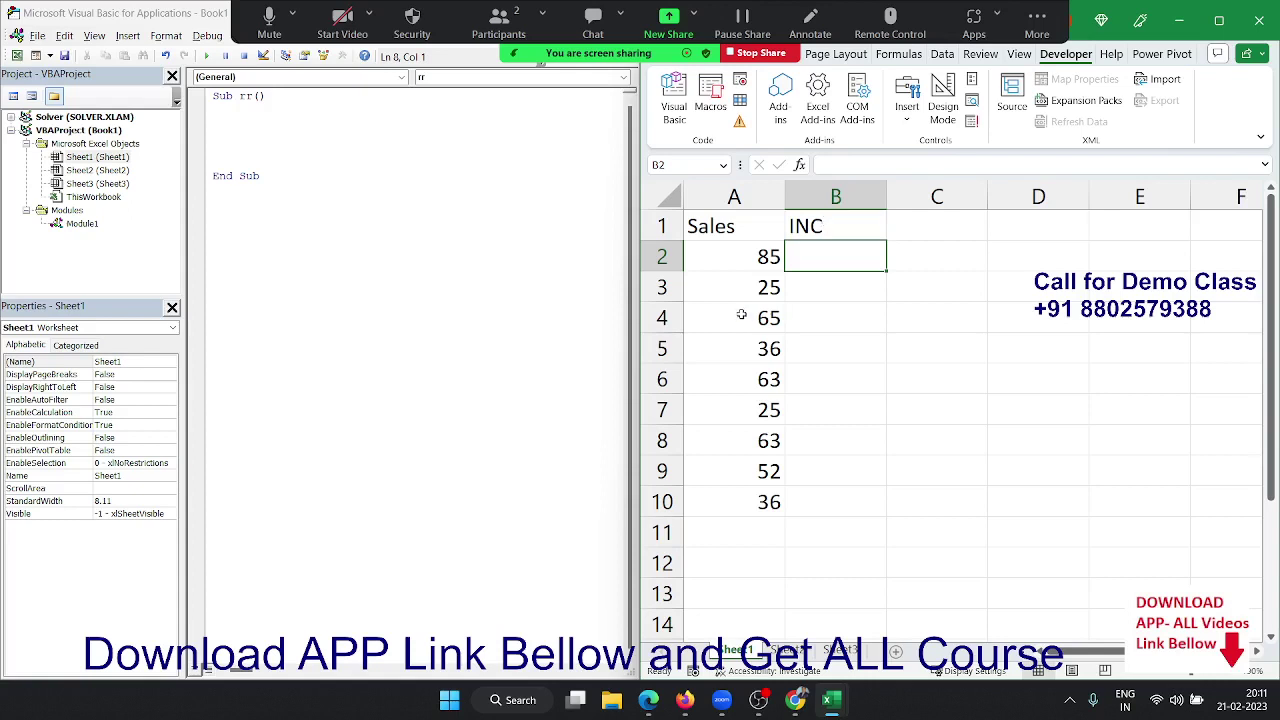
click(778, 258)
click(852, 258)
text(=)
key(Left)
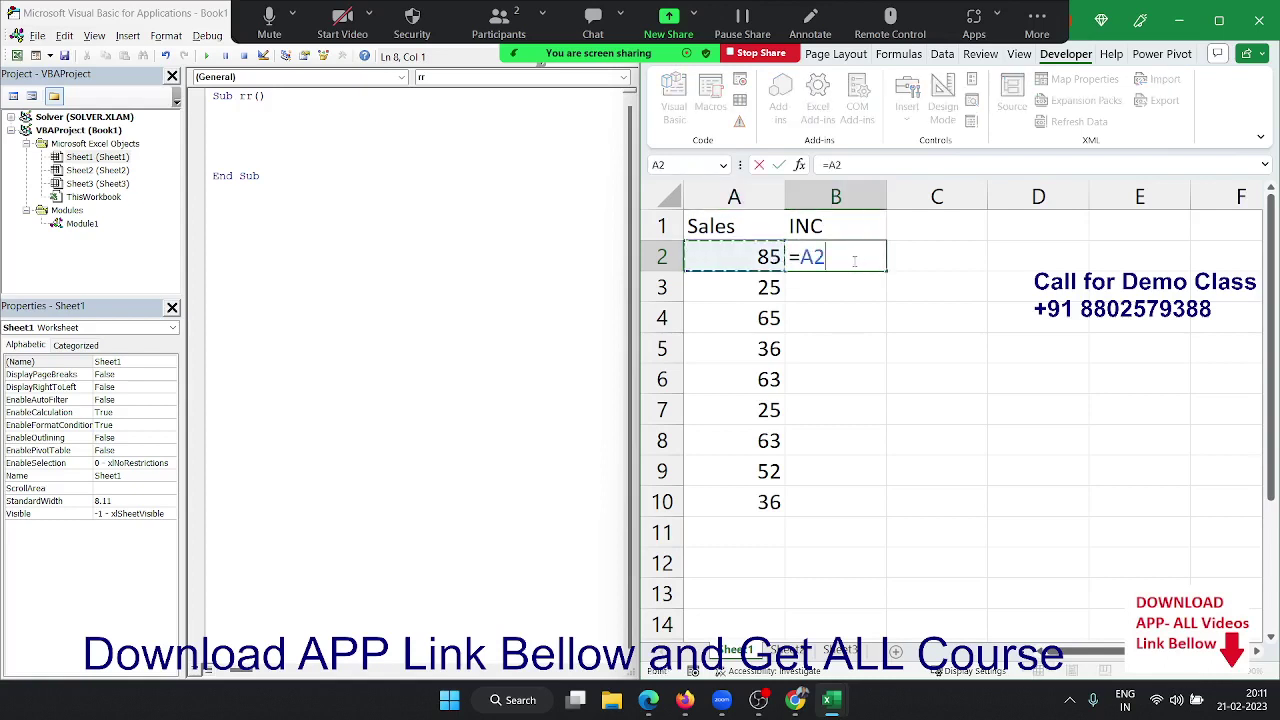
text(*50)
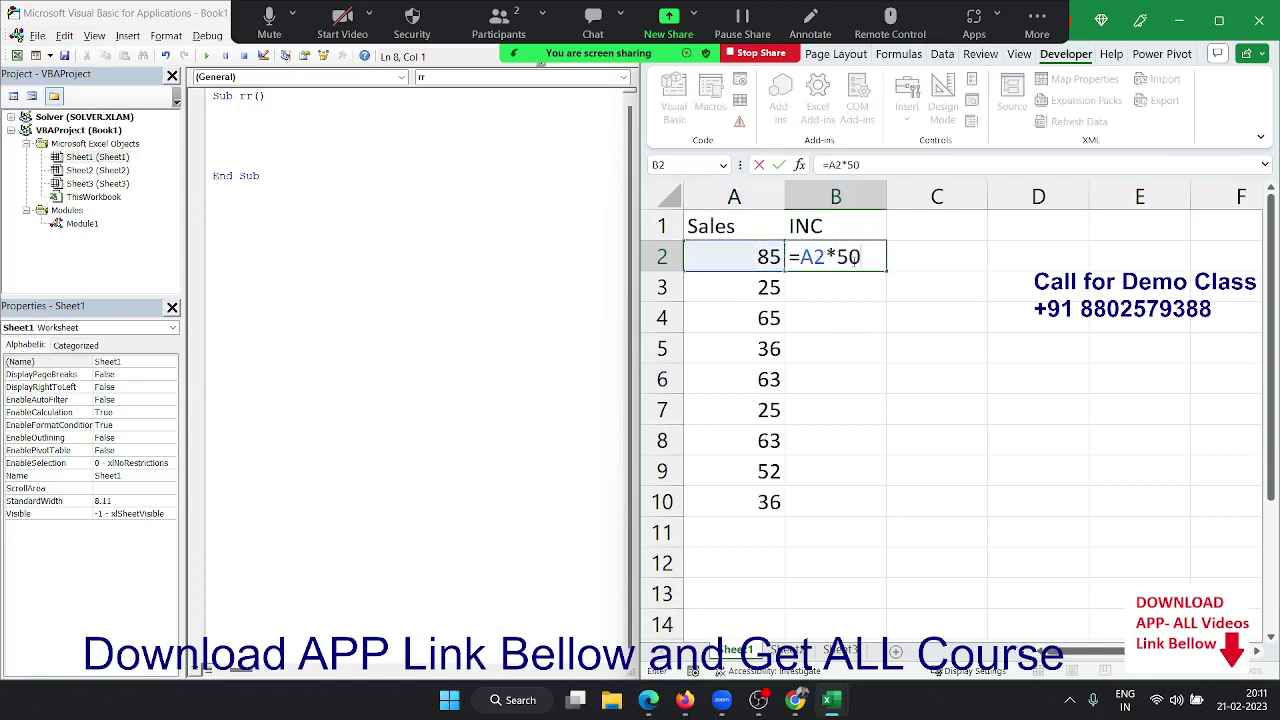
key(Return)
key(Up)
key(Left)
key(ctrl+Down)
key(Right)
key(ctrl+shift+Up)
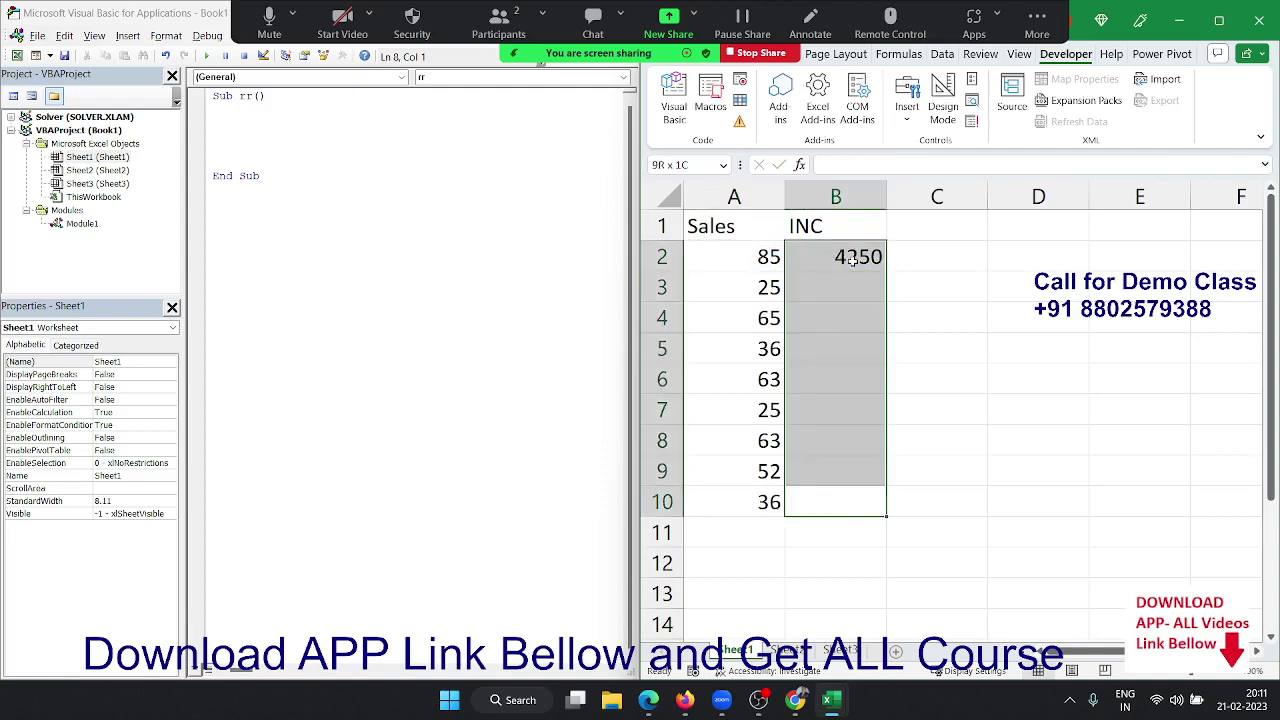
key(ctrl+d)
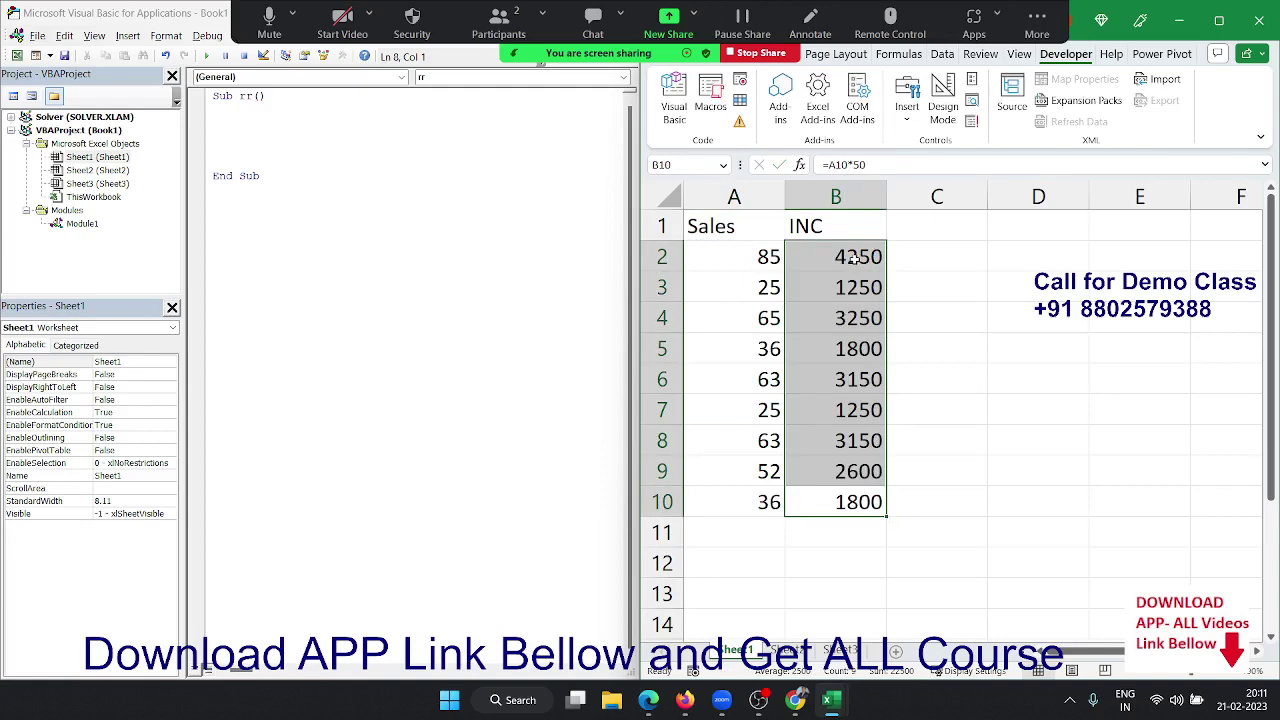
key(Delete)
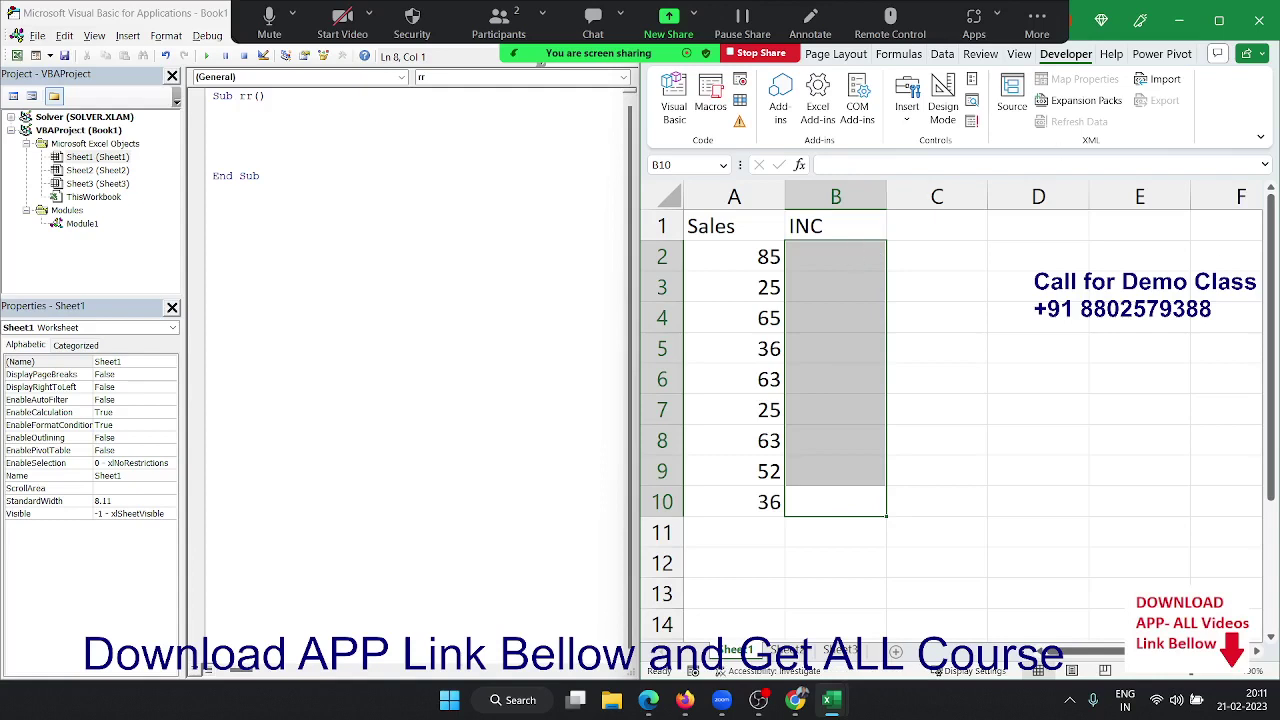
key(alt+F11)
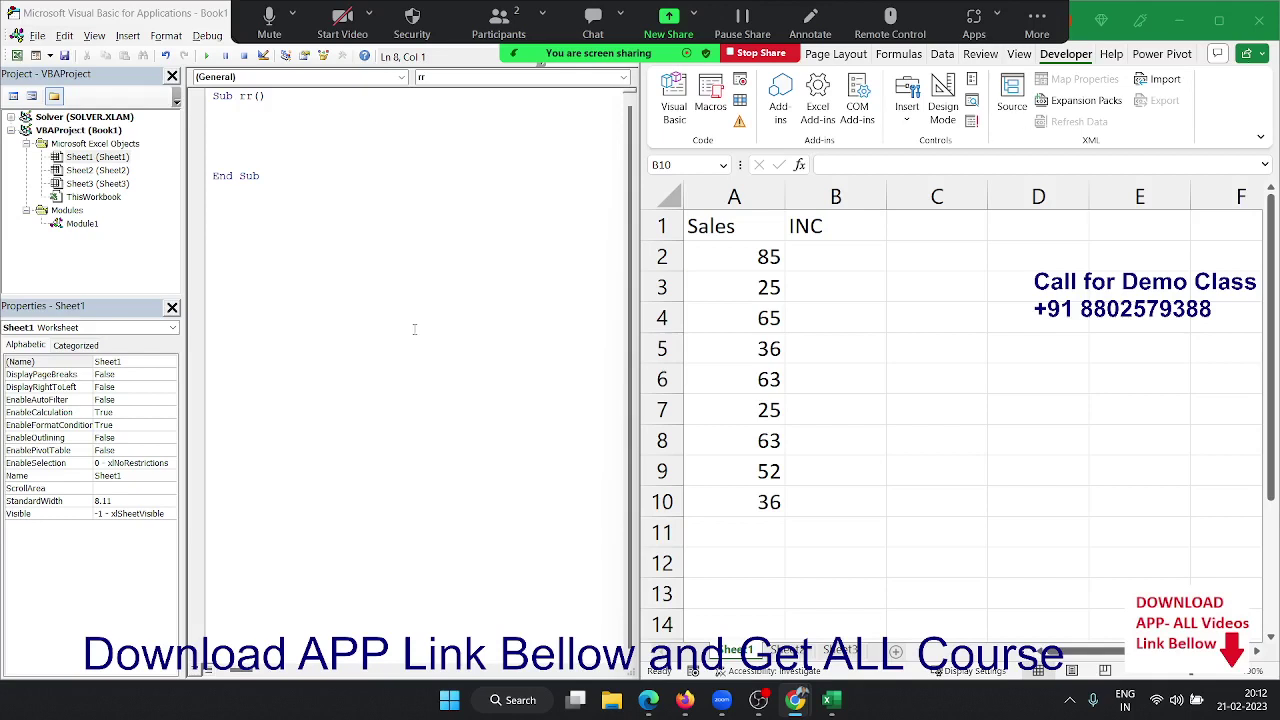
Add Range("B2").Value = "=A2*50" to the rr macro and run it, giving 4250 in B2.
click(305, 141)
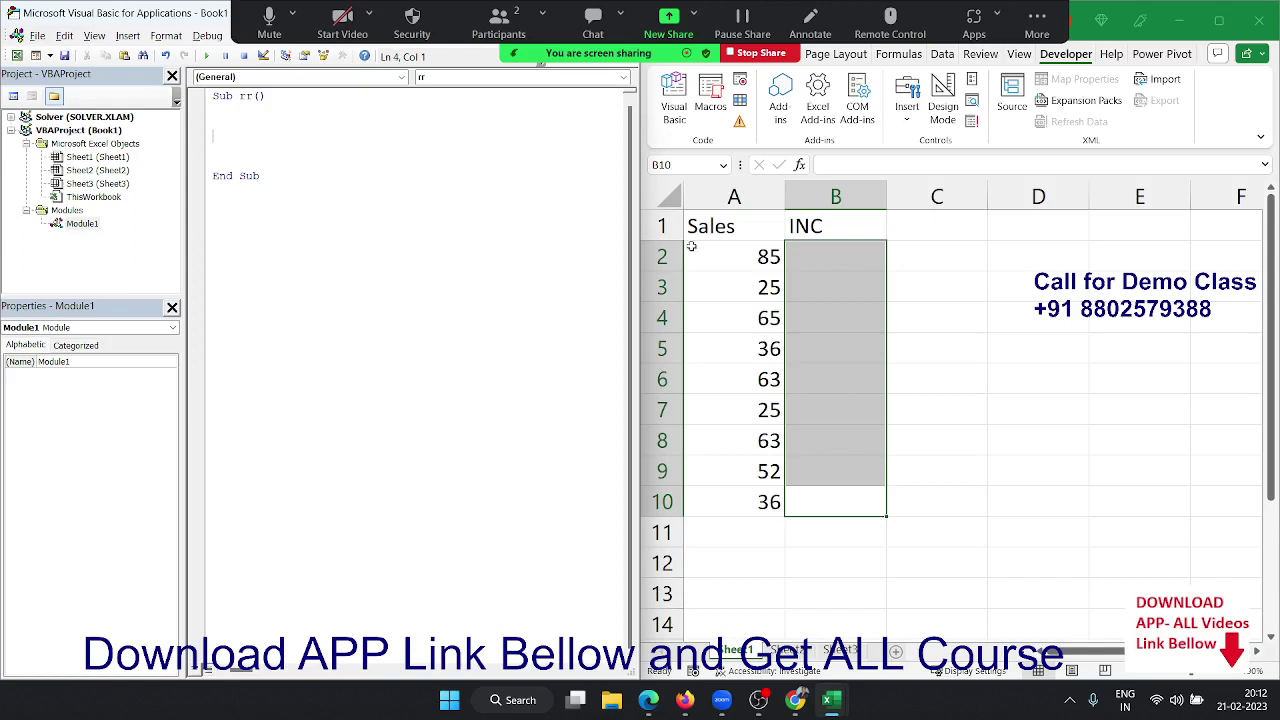
click(940, 265)
click(810, 262)
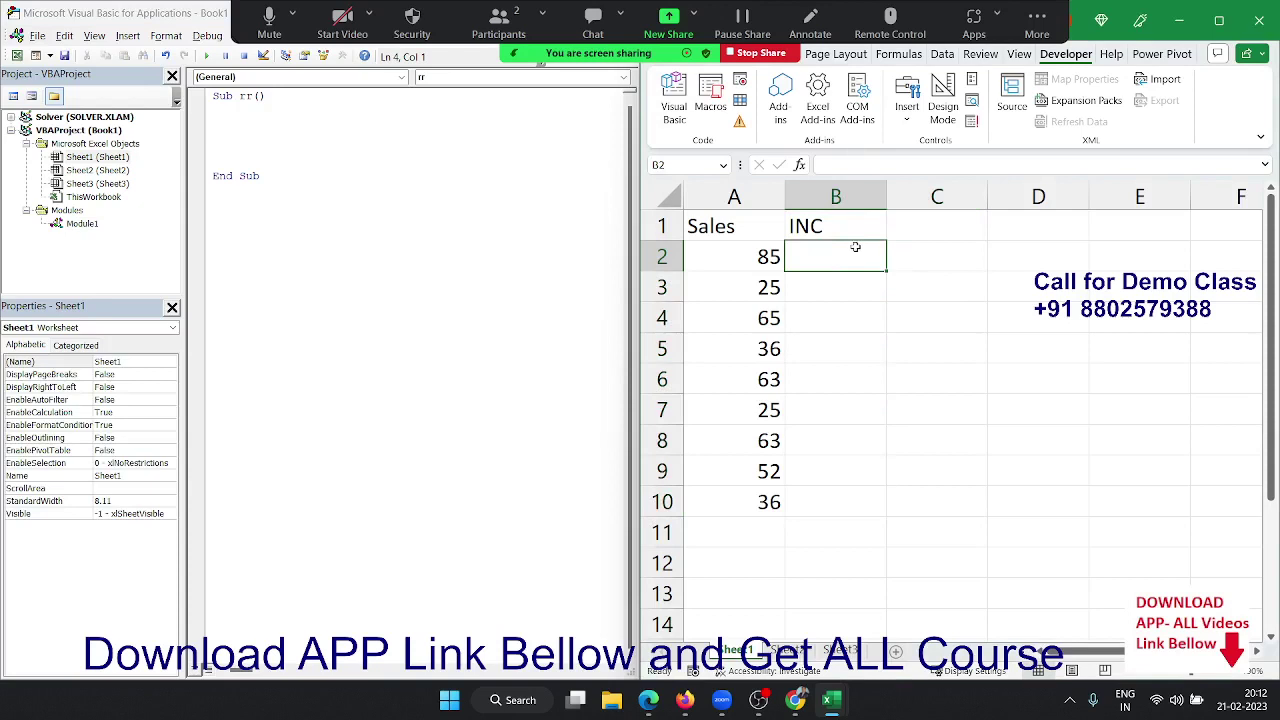
click(304, 138)
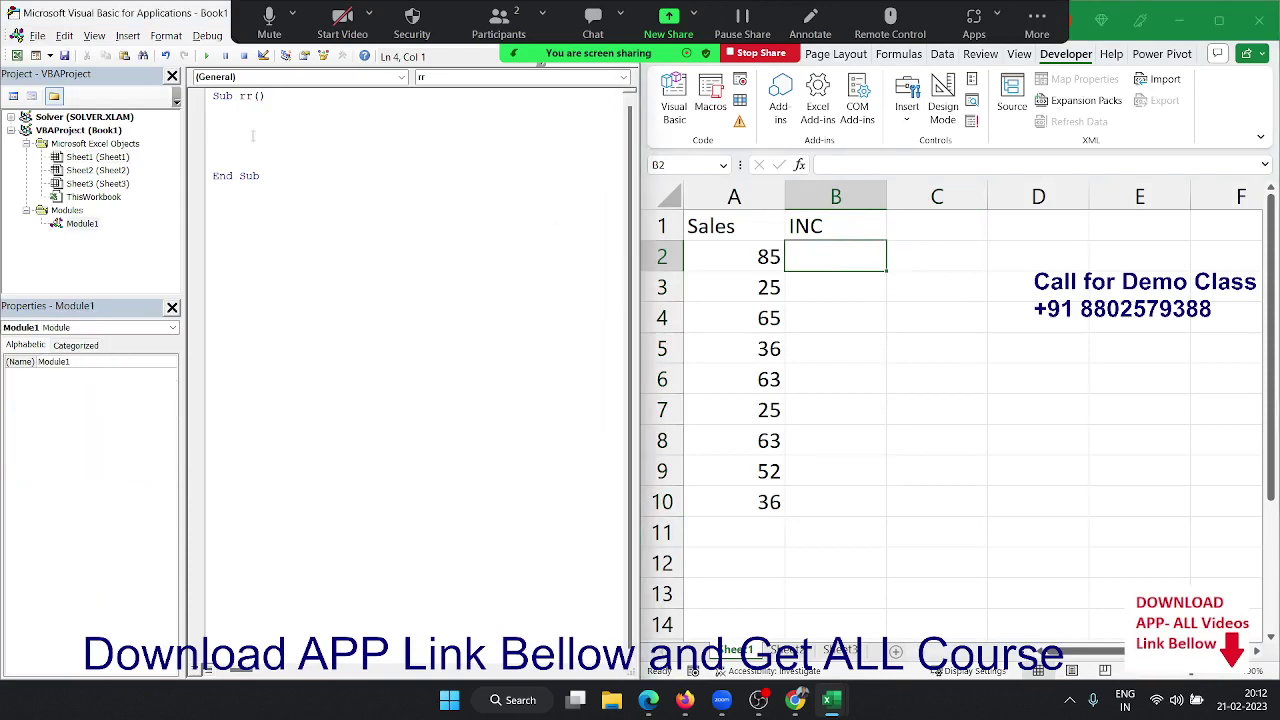
text(range)
text(("2)
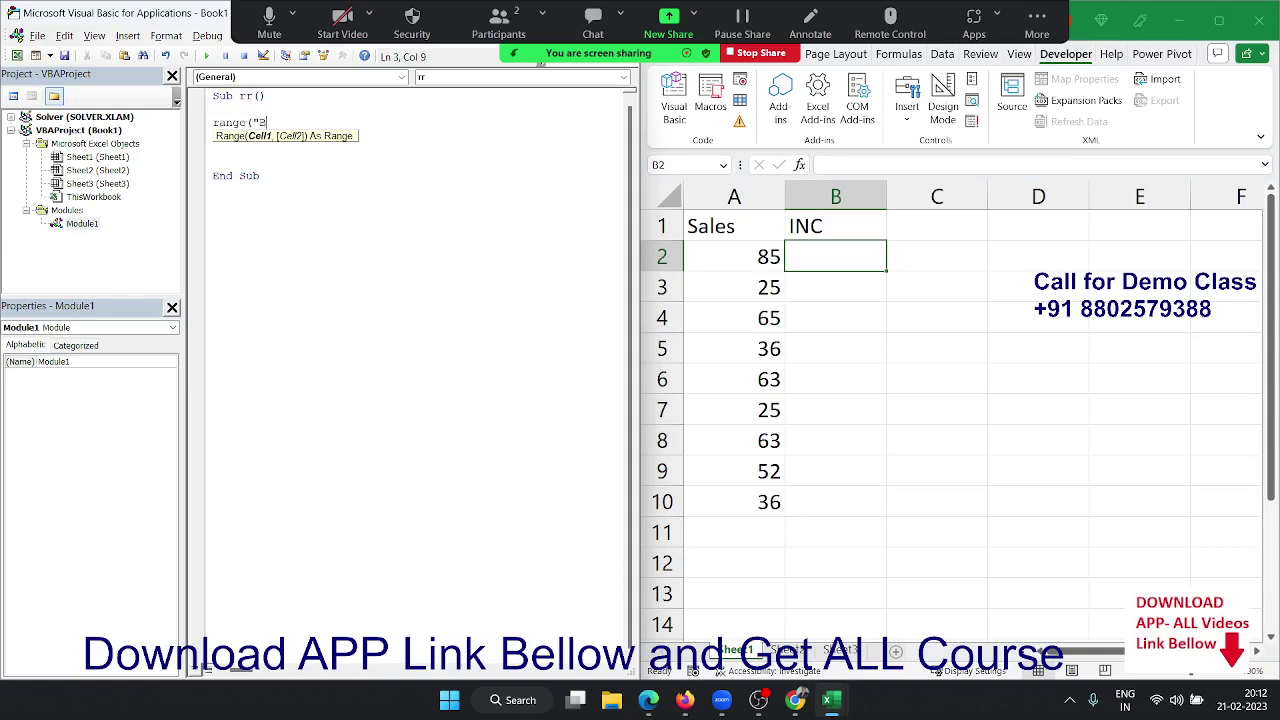
text(2"))
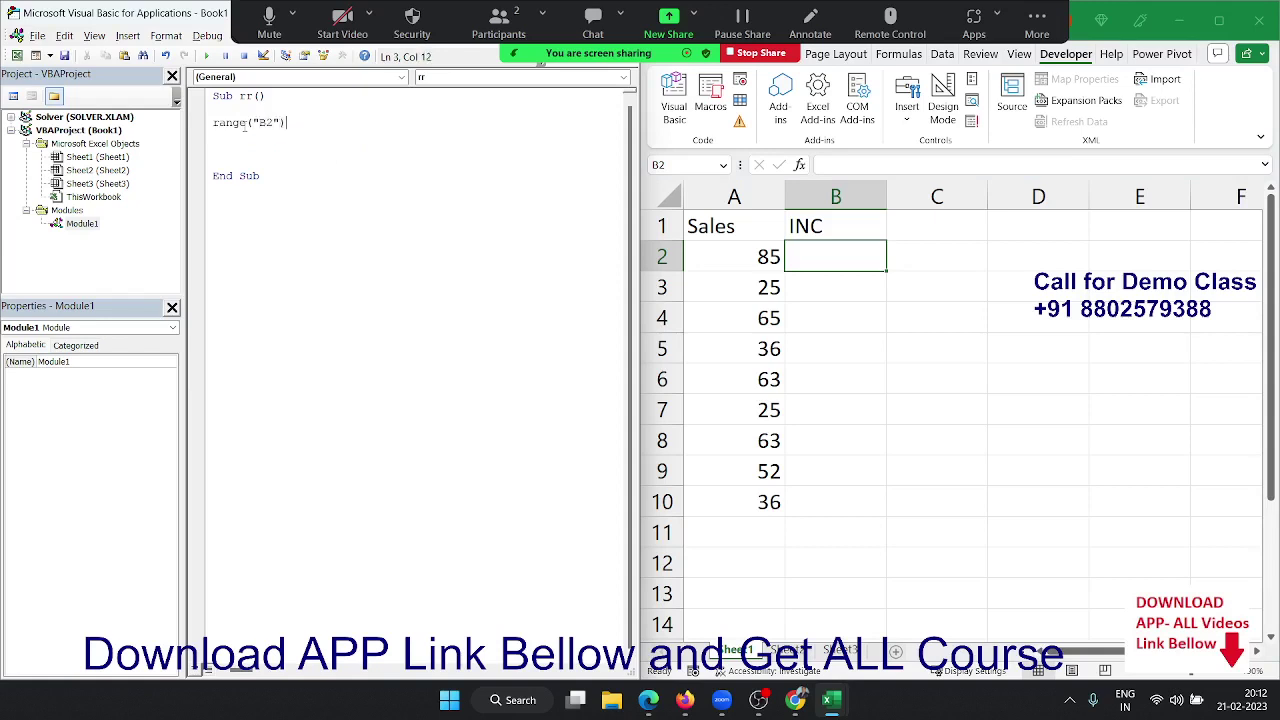
text(.value )
text(=)
text(")
text(=)
text(B)
text(2*)
key(BackSpace)
key(BackSpace)
key(BackSpace)
text(A2*)
text(50)
text(")
key(Return)
click(353, 113)
click(206, 57)
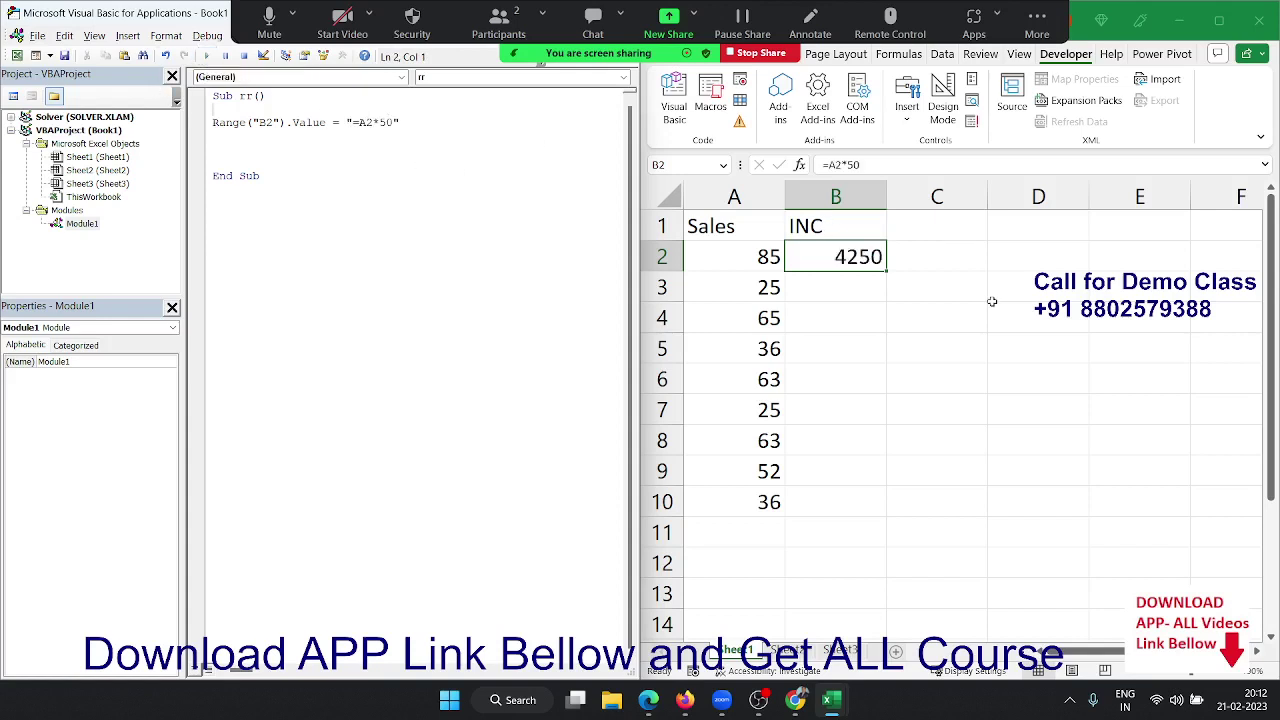
double_click(860, 257)
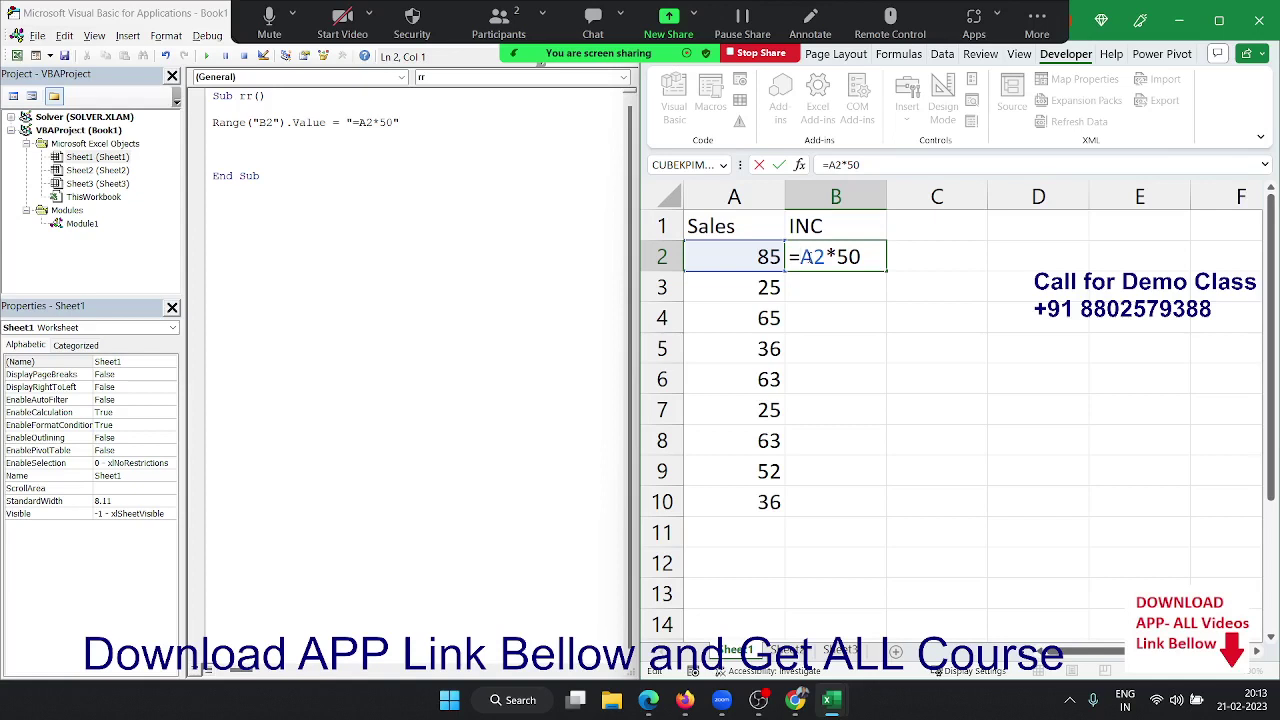
key(Return)
key(Up)
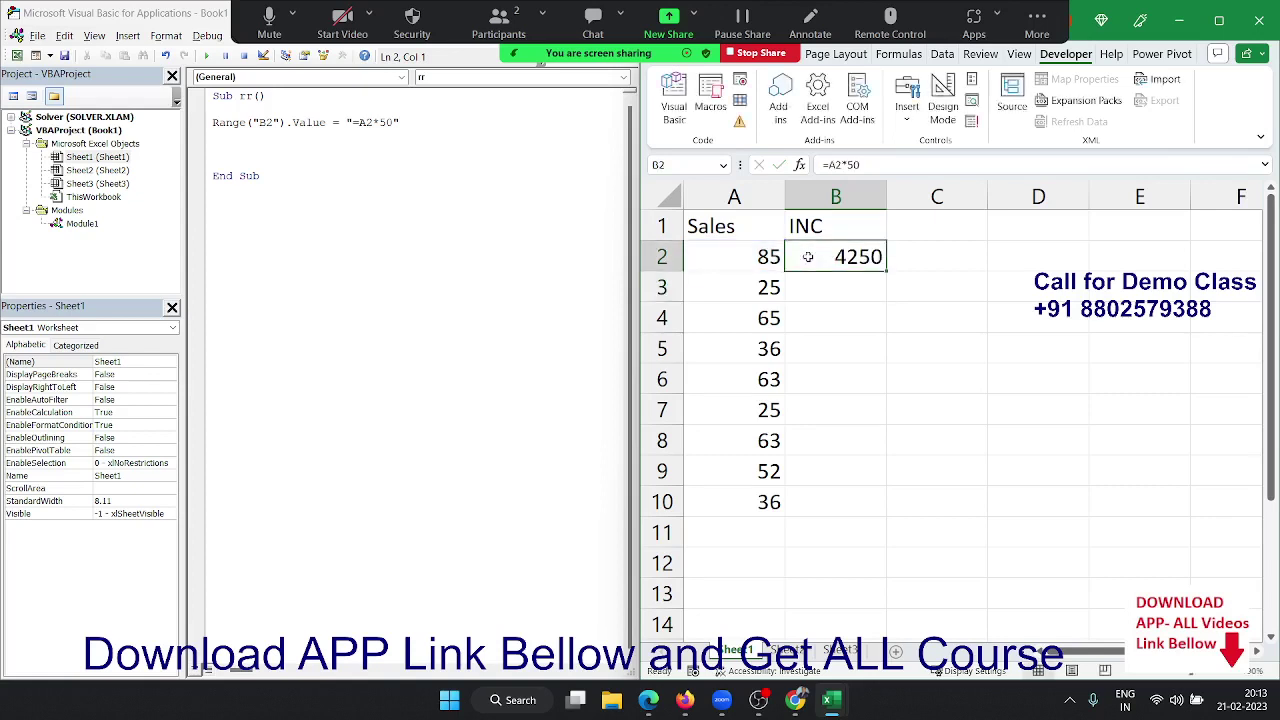
key(Left)
key(ctrl+Down)
key(Right)
key(ctrl+shift+Up)
key(shift+Down)
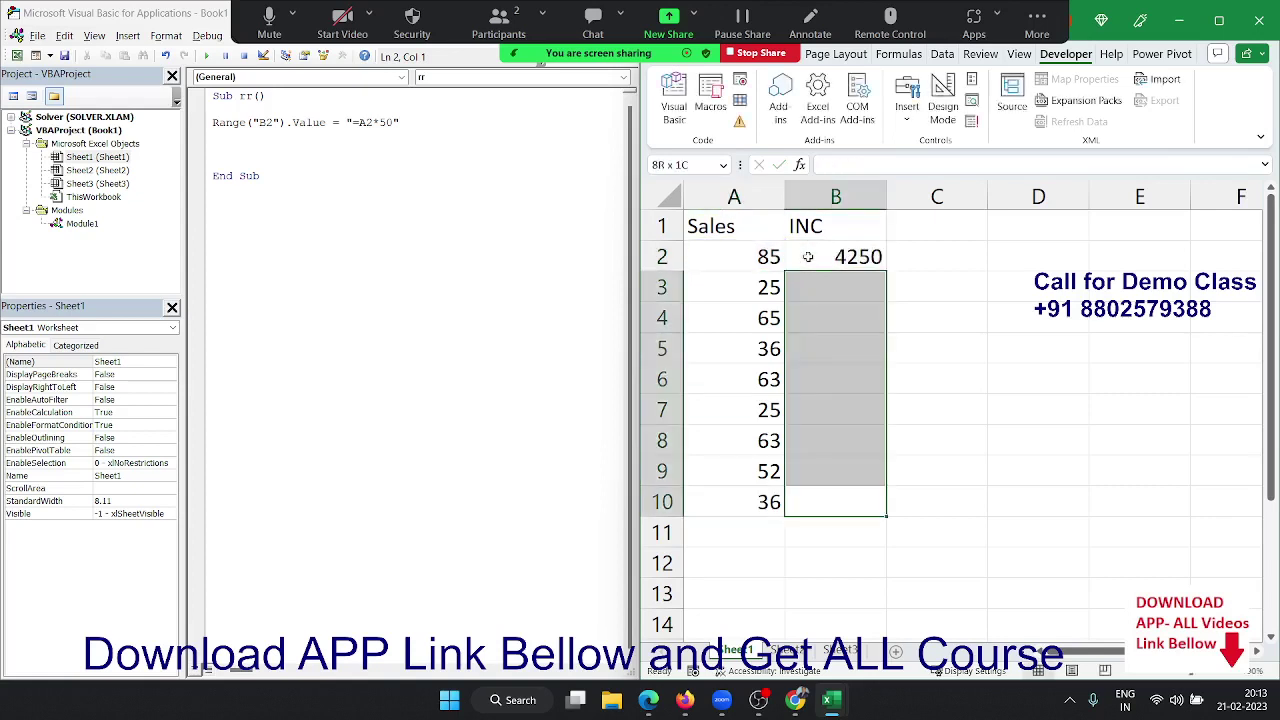
key(ctrl+v)
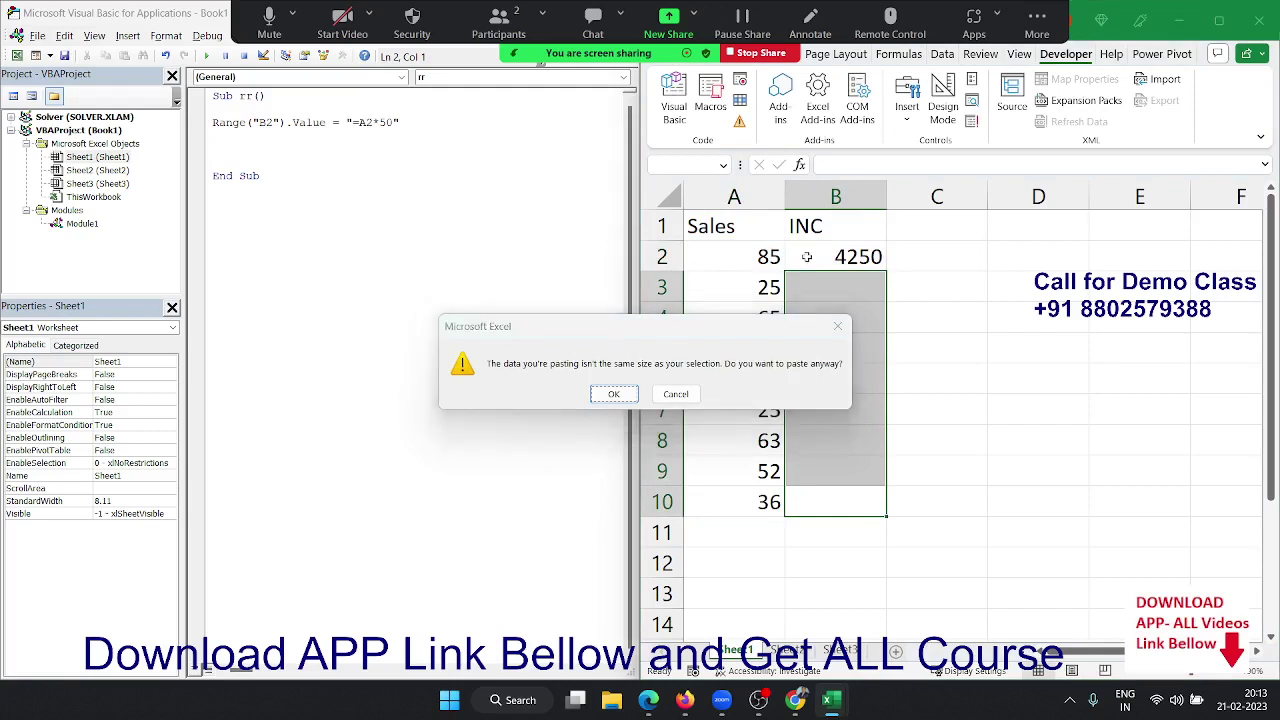
key(Escape)
click(254, 134)
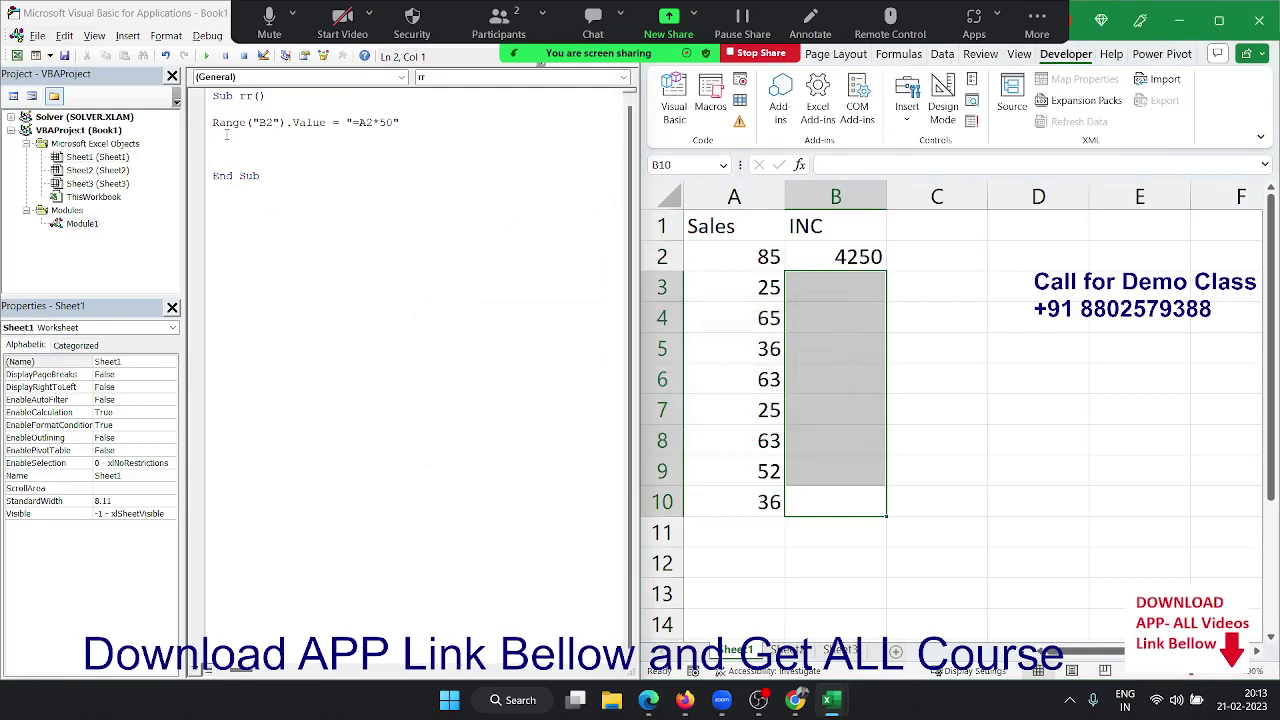
key(Return)
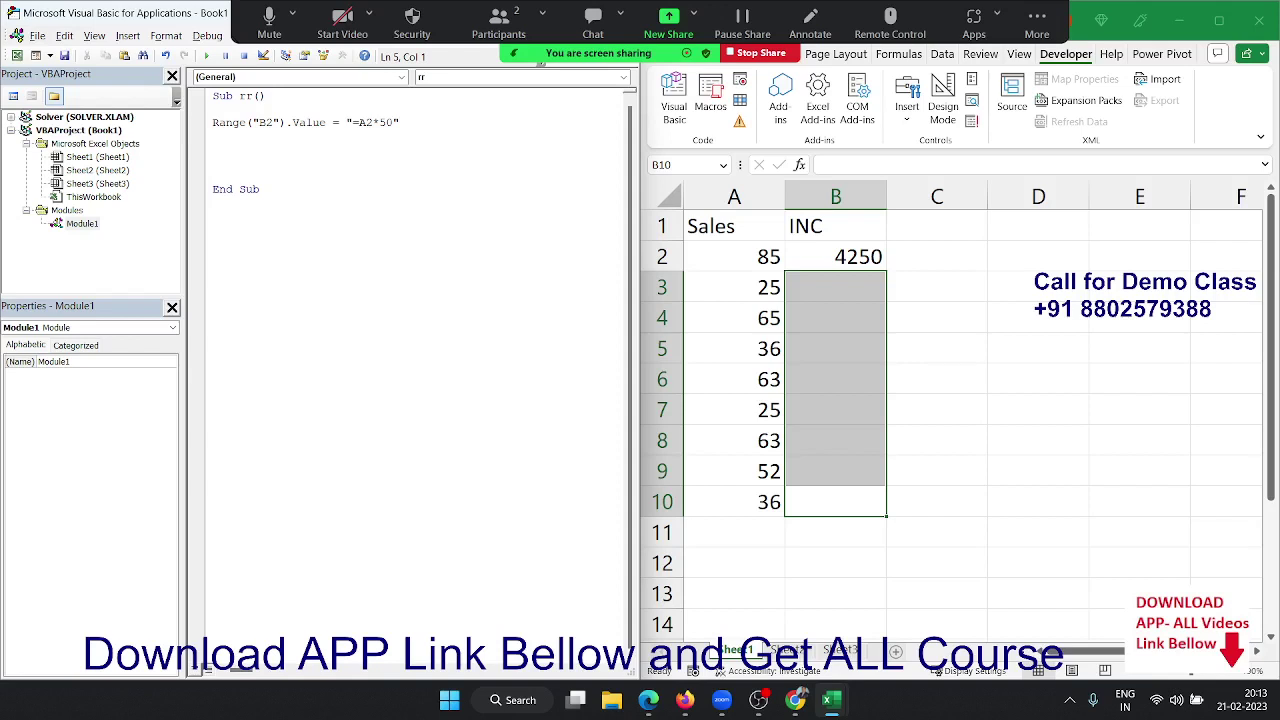
Add a Range("B2").Copy line to the rr macro and check the B2 formula.
text(r)
text(ange()
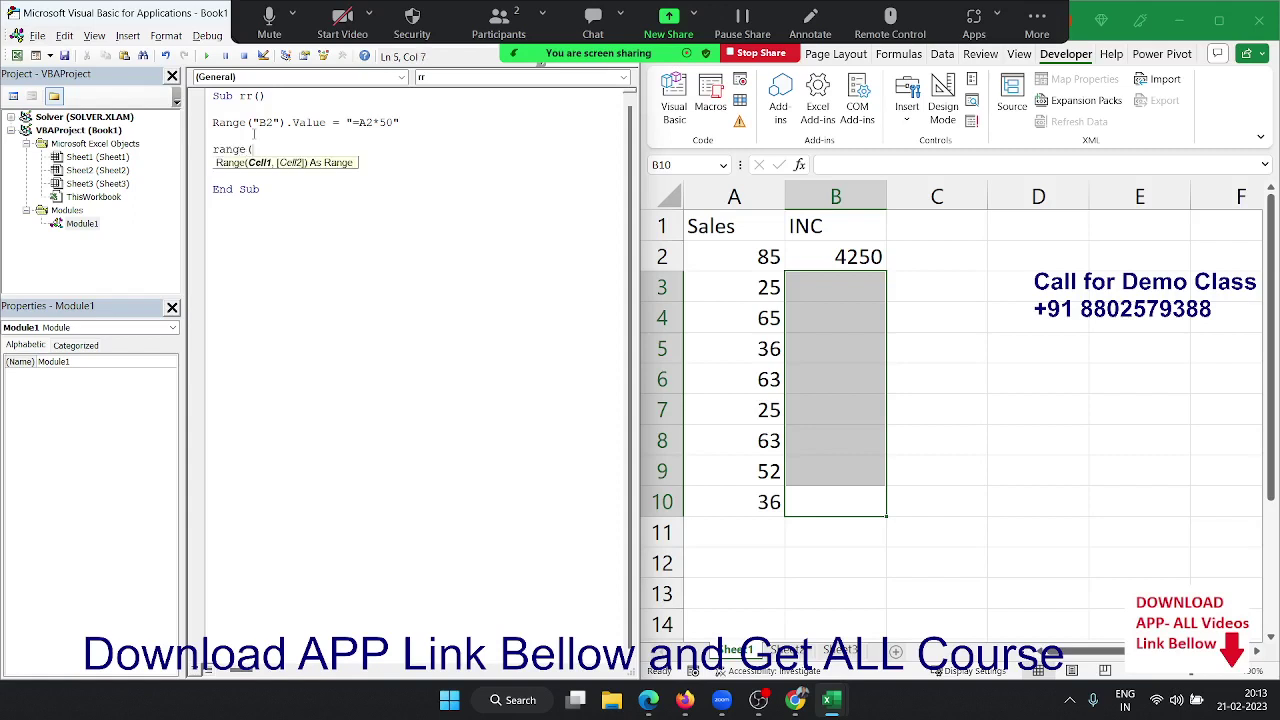
text("B)
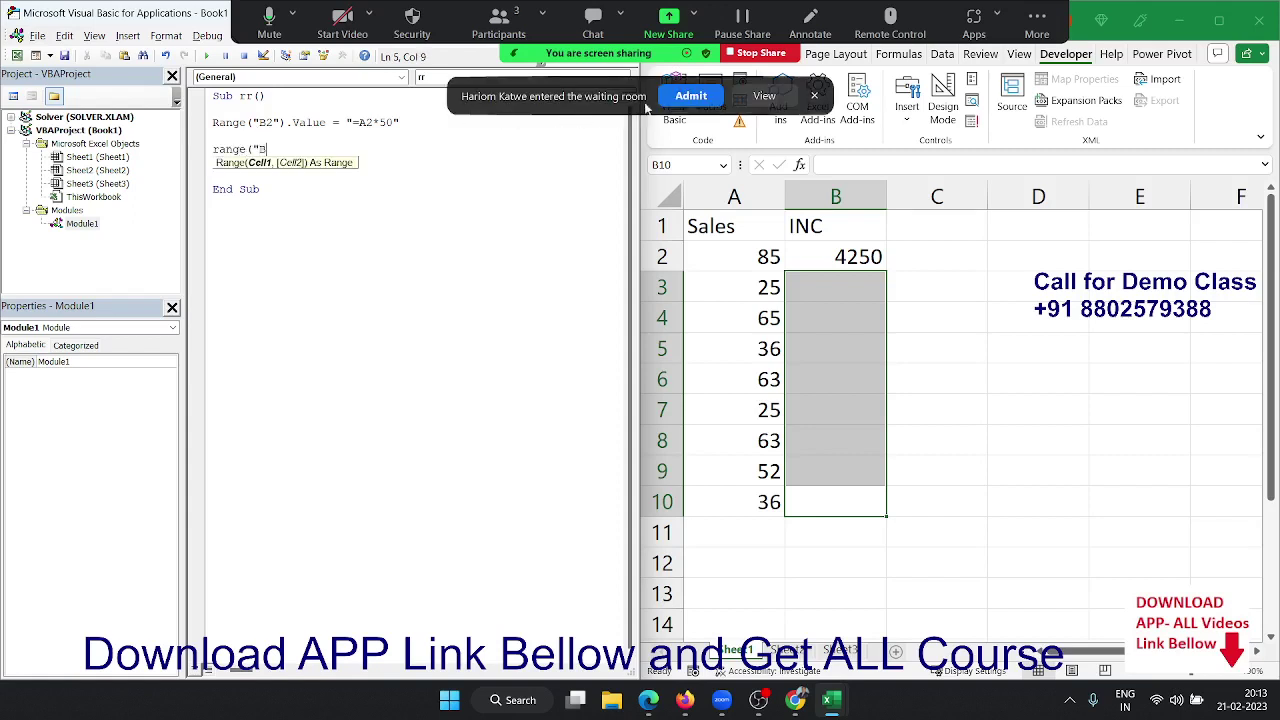
text(2)
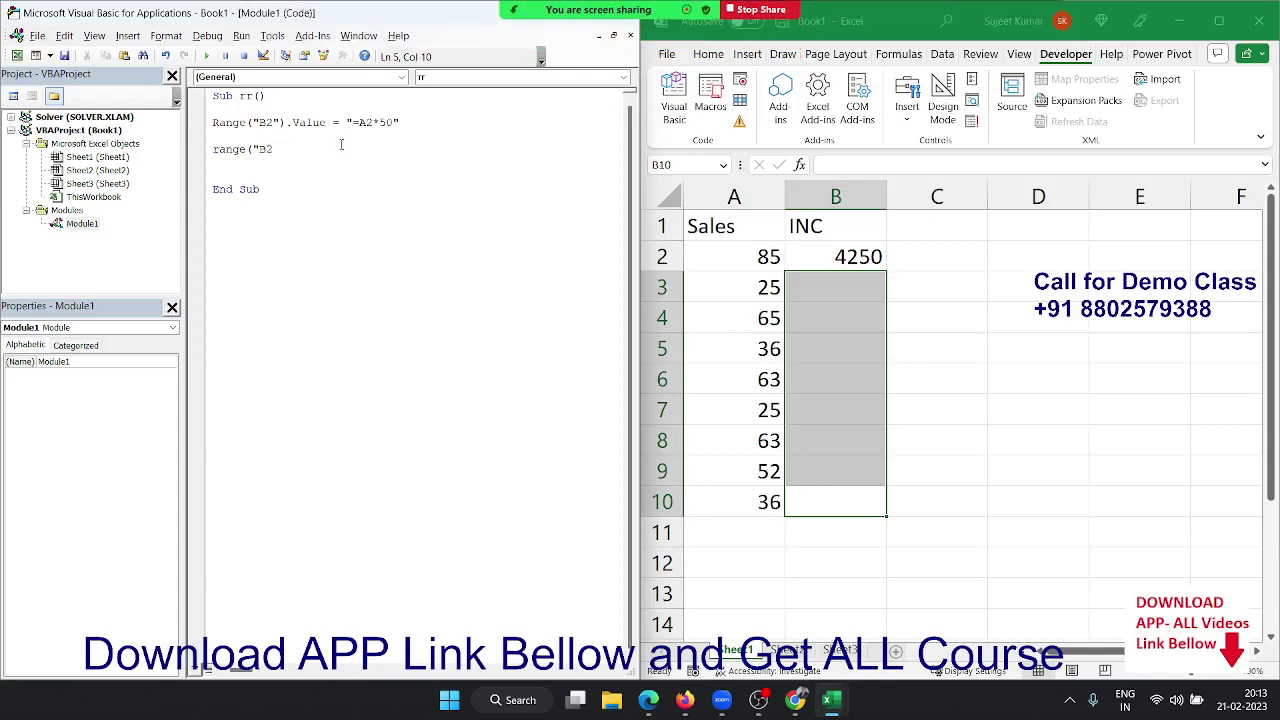
text("))
text(.copy)
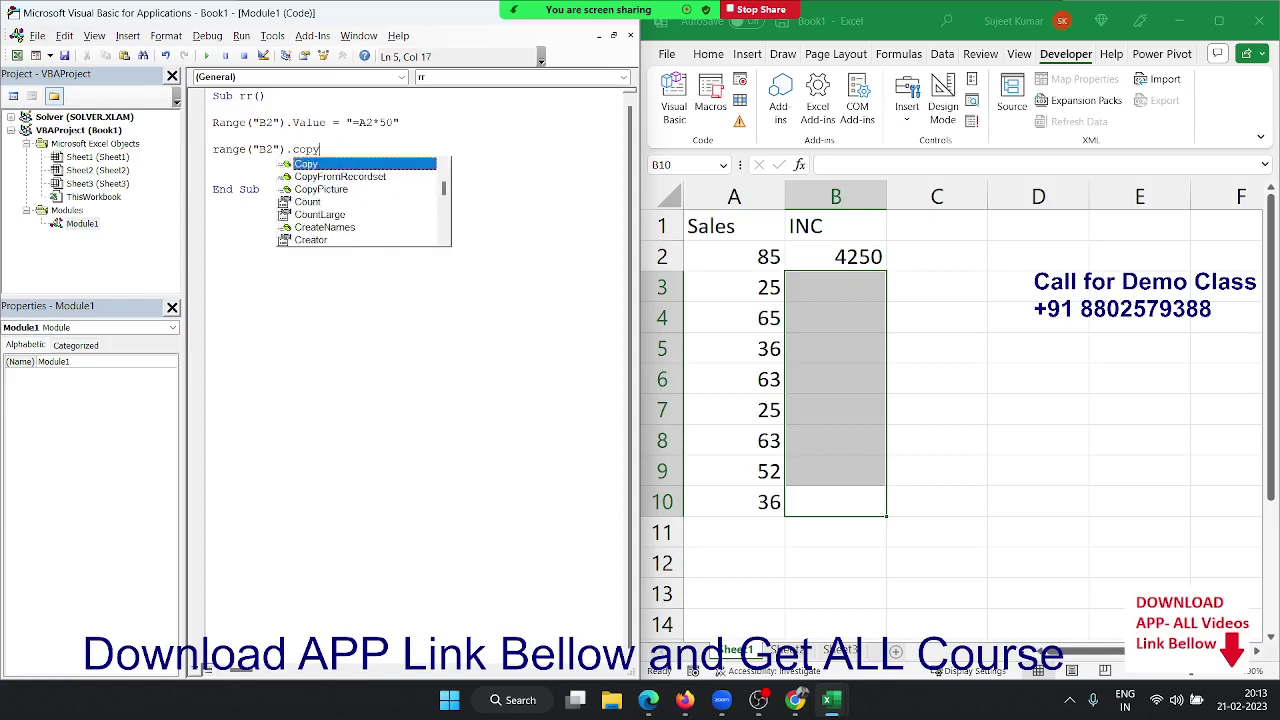
key(Tab)
key(Return)
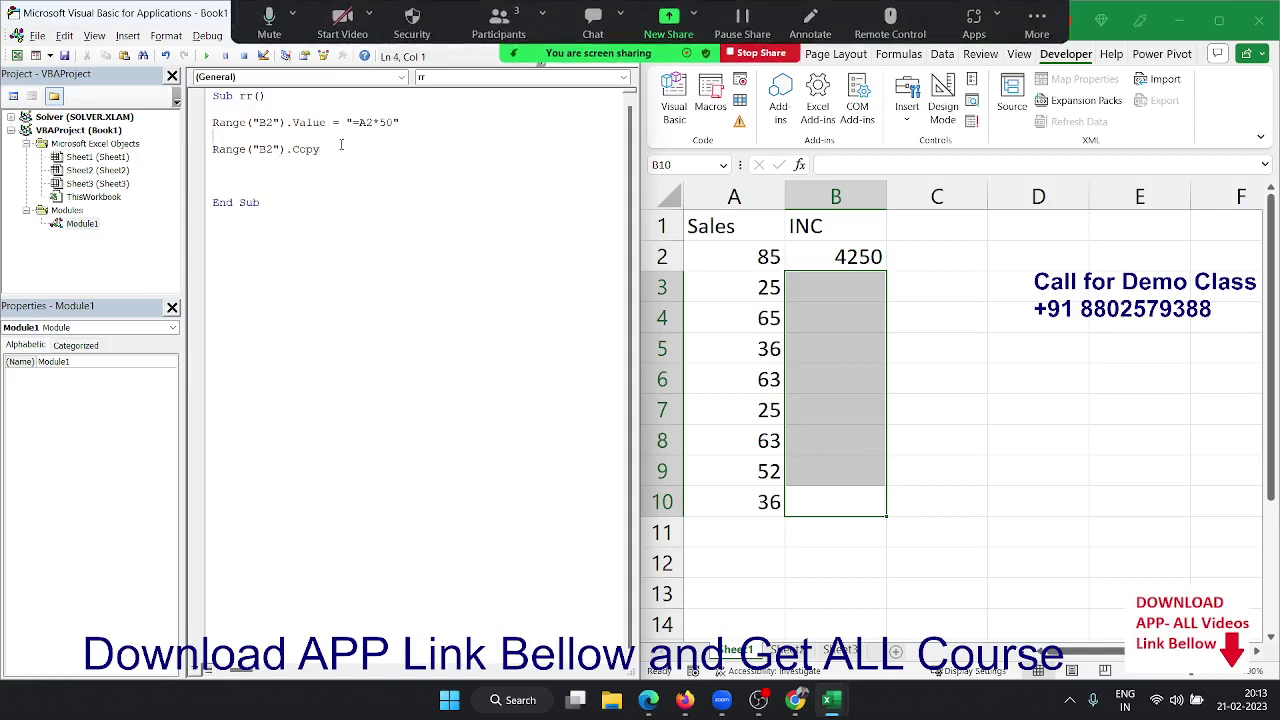
key(shift+Down)
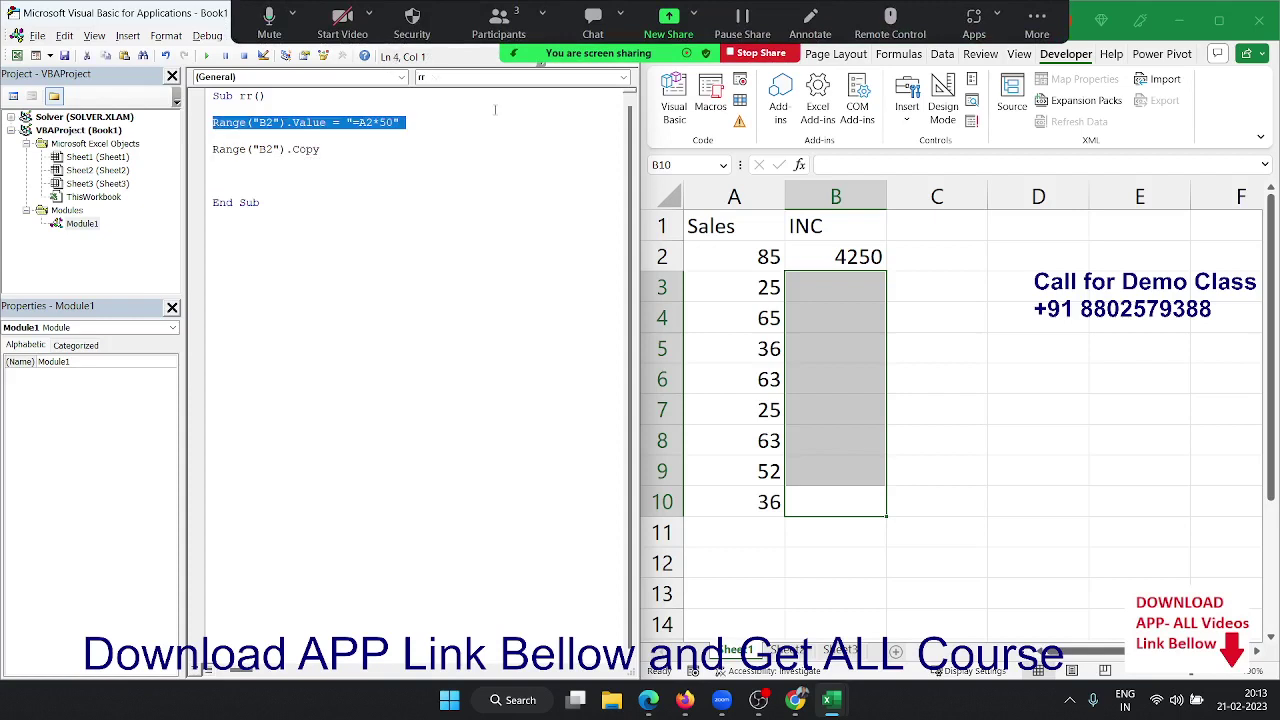
double_click(845, 255)
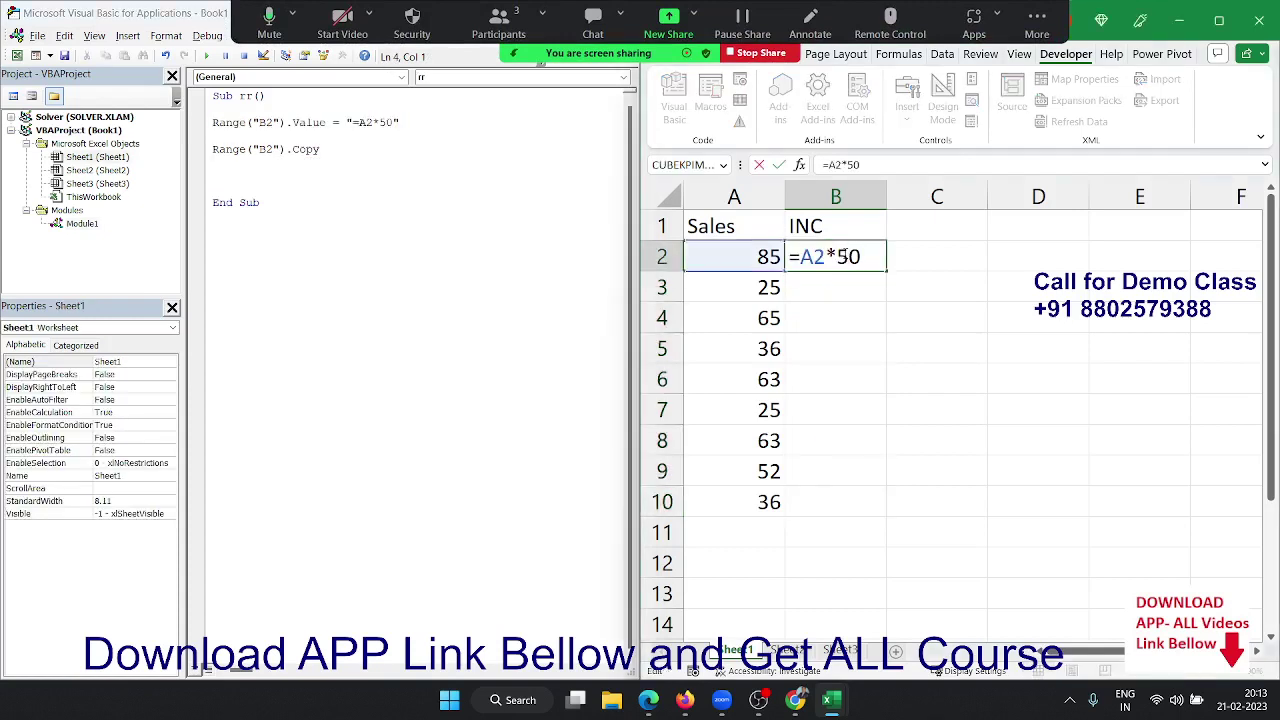
key(Escape)
double_click(305, 149)
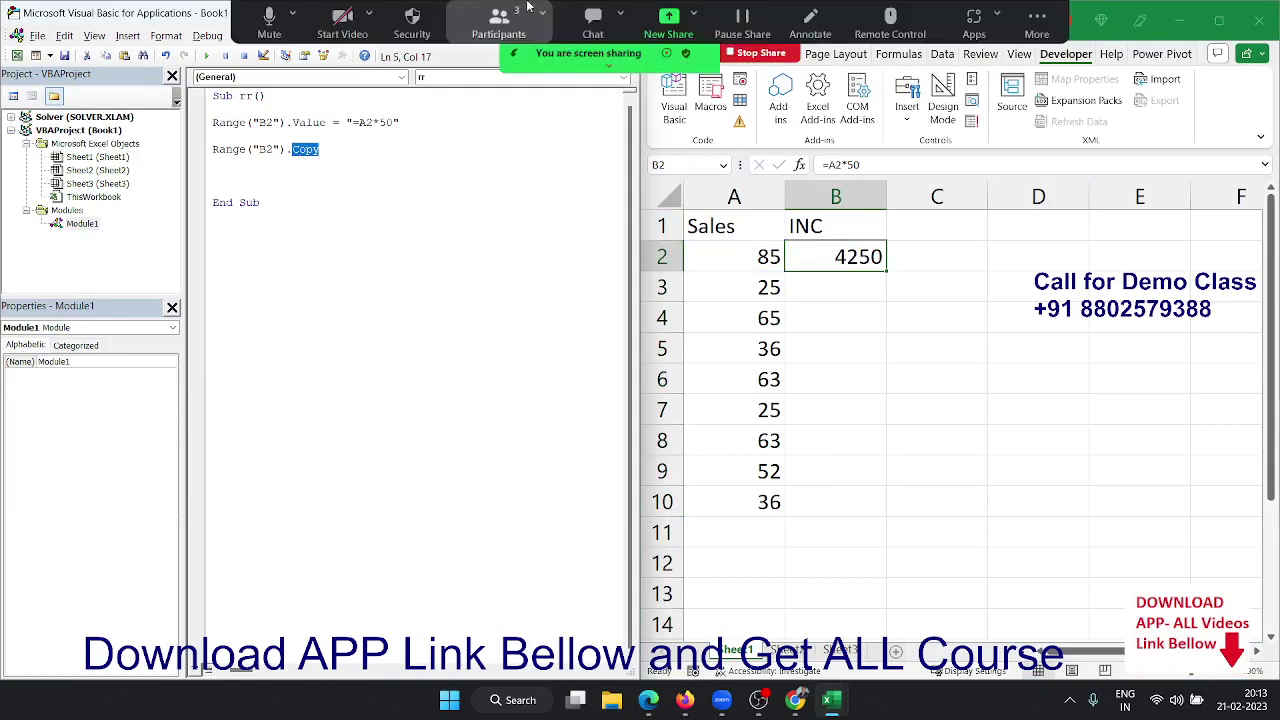
Close the Zoom participants list and remove the blank line between the formula and Copy statements.
click(498, 20)
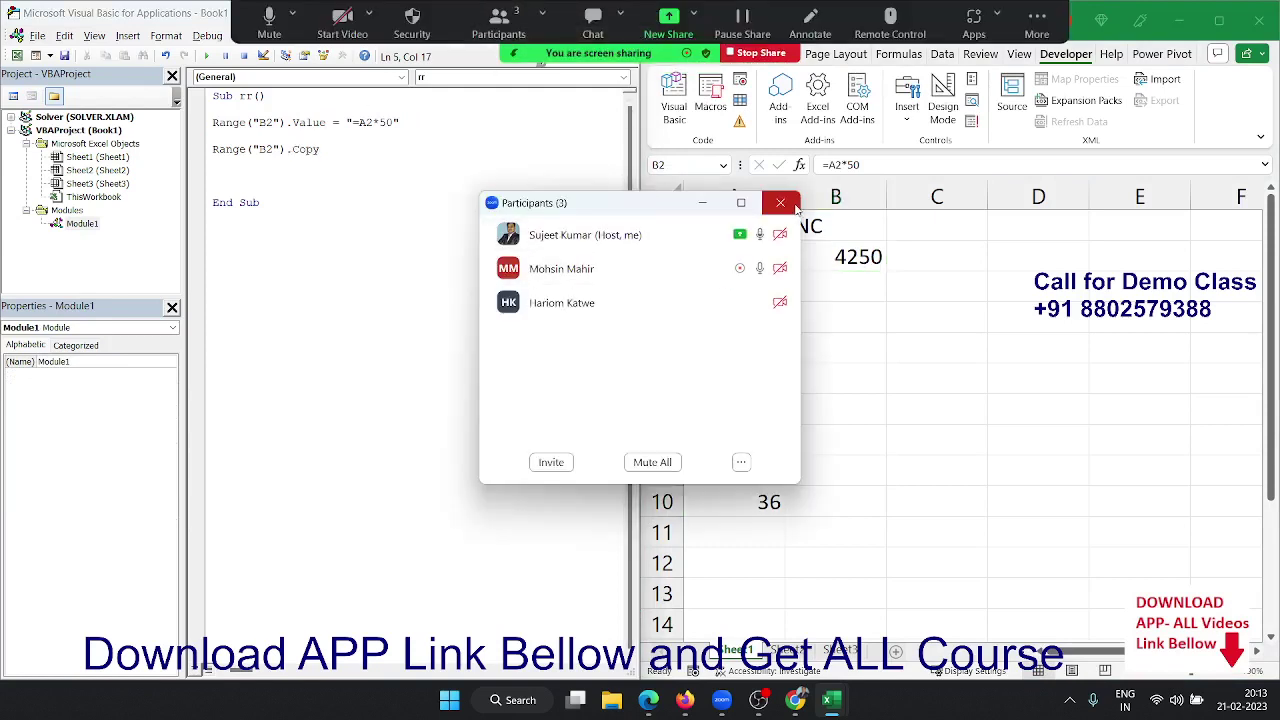
click(794, 206)
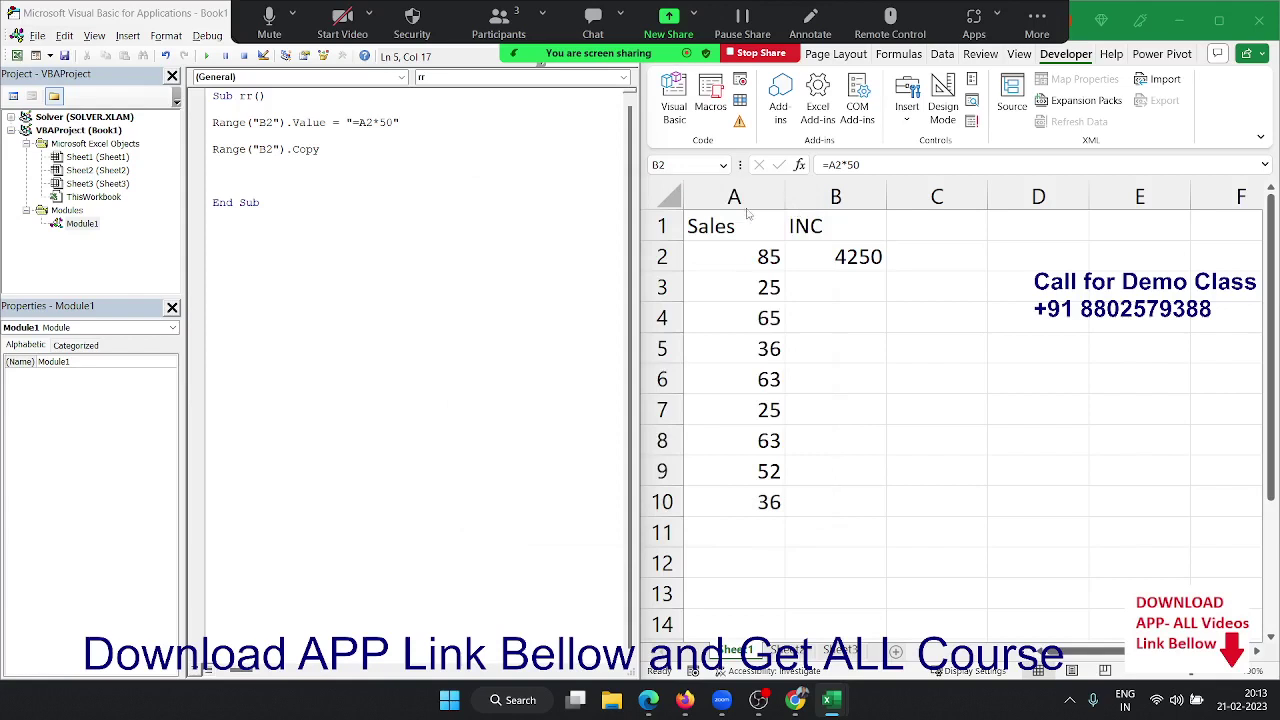
click(878, 262)
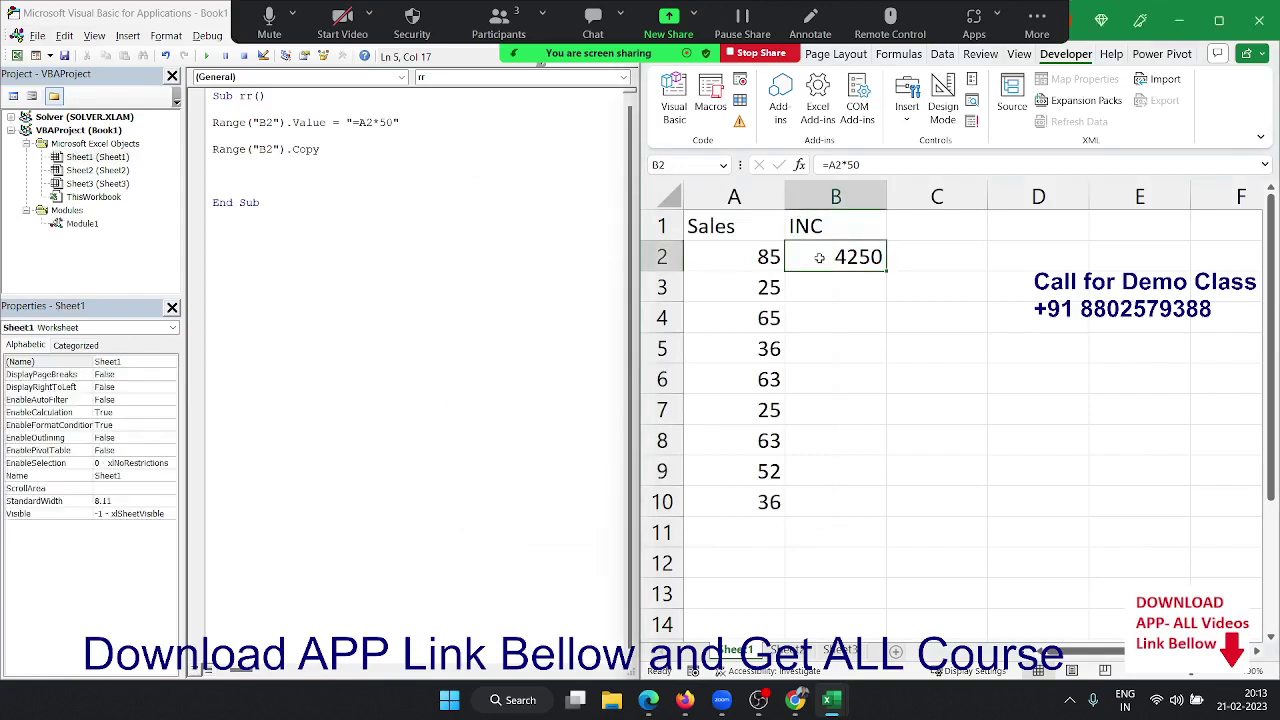
click(214, 131)
key(Delete)
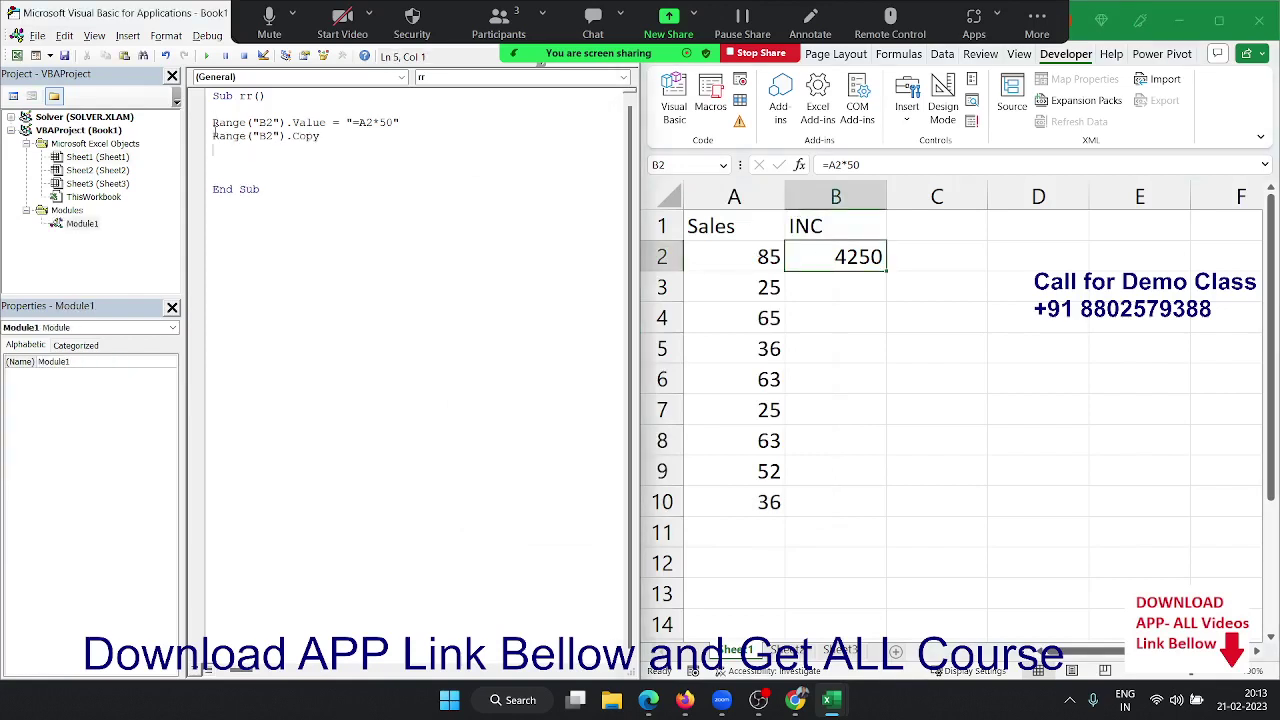
key(Down)
Mark B3:B10 on the sheet and start a new line Range("B2" in the macro, fixing typos.
drag(862, 297, 872, 500)
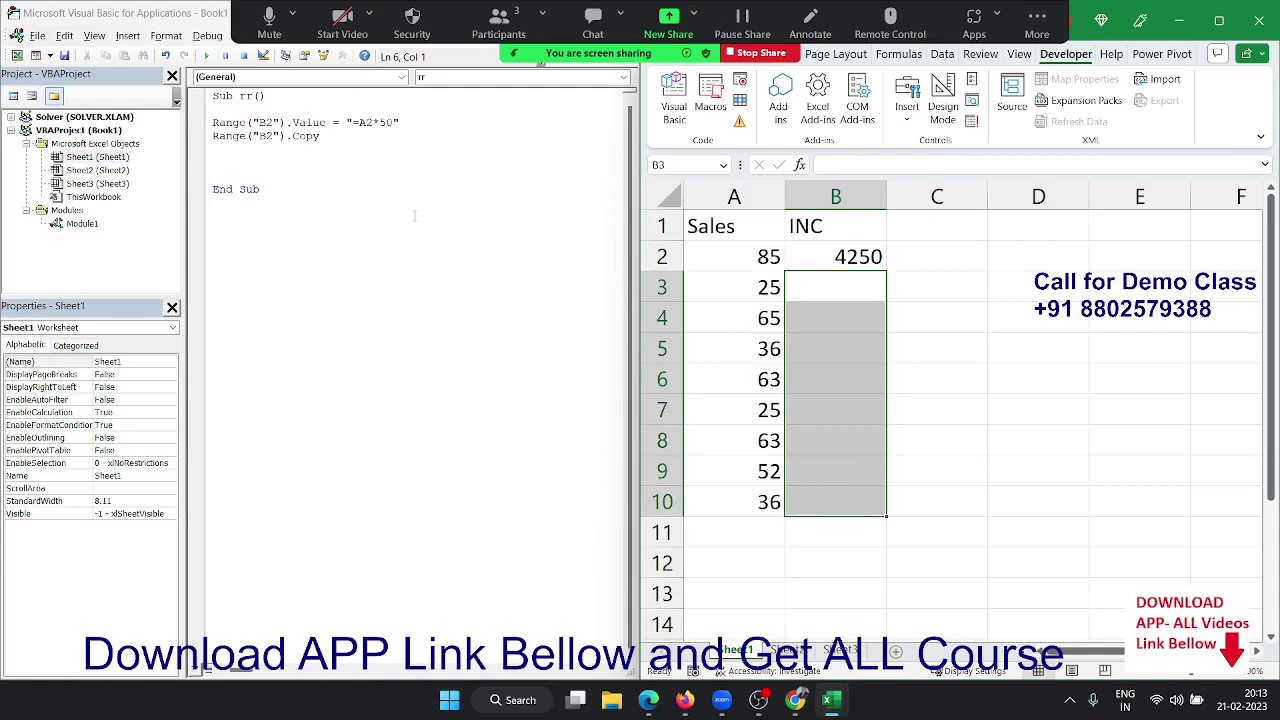
click(281, 157)
text(ran)
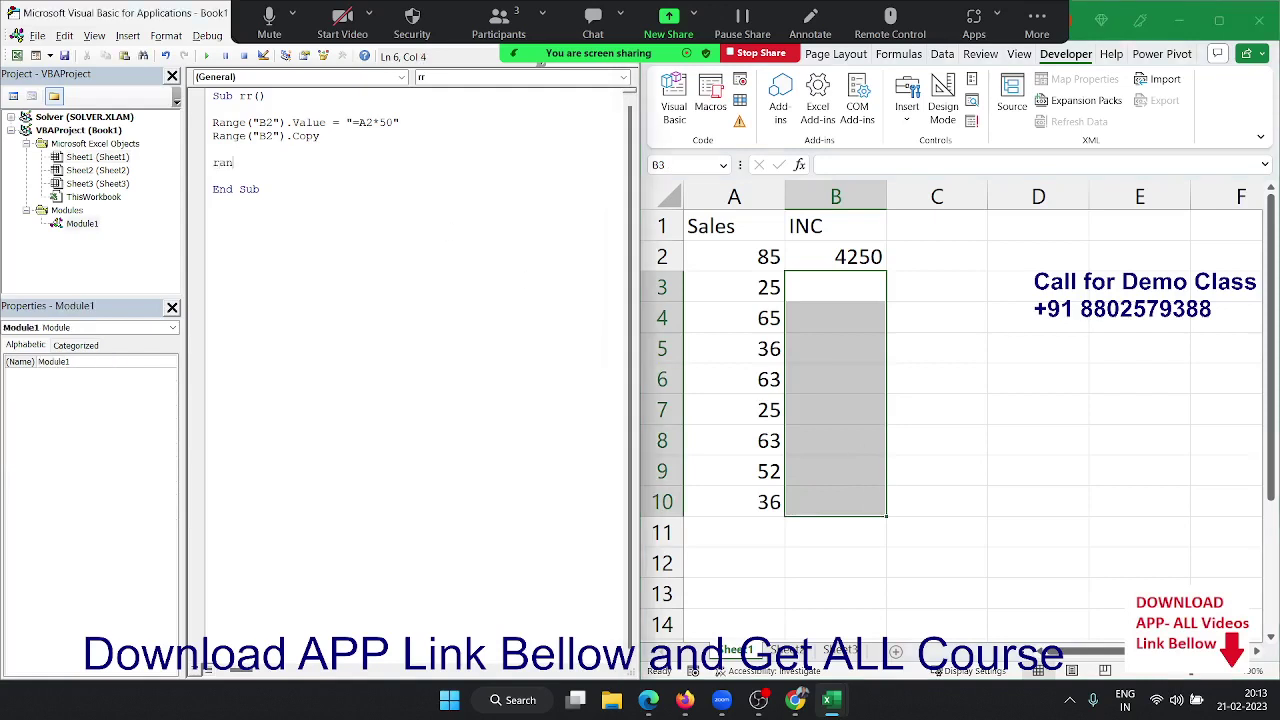
text(e)
key(BackSpace)
text(ge()
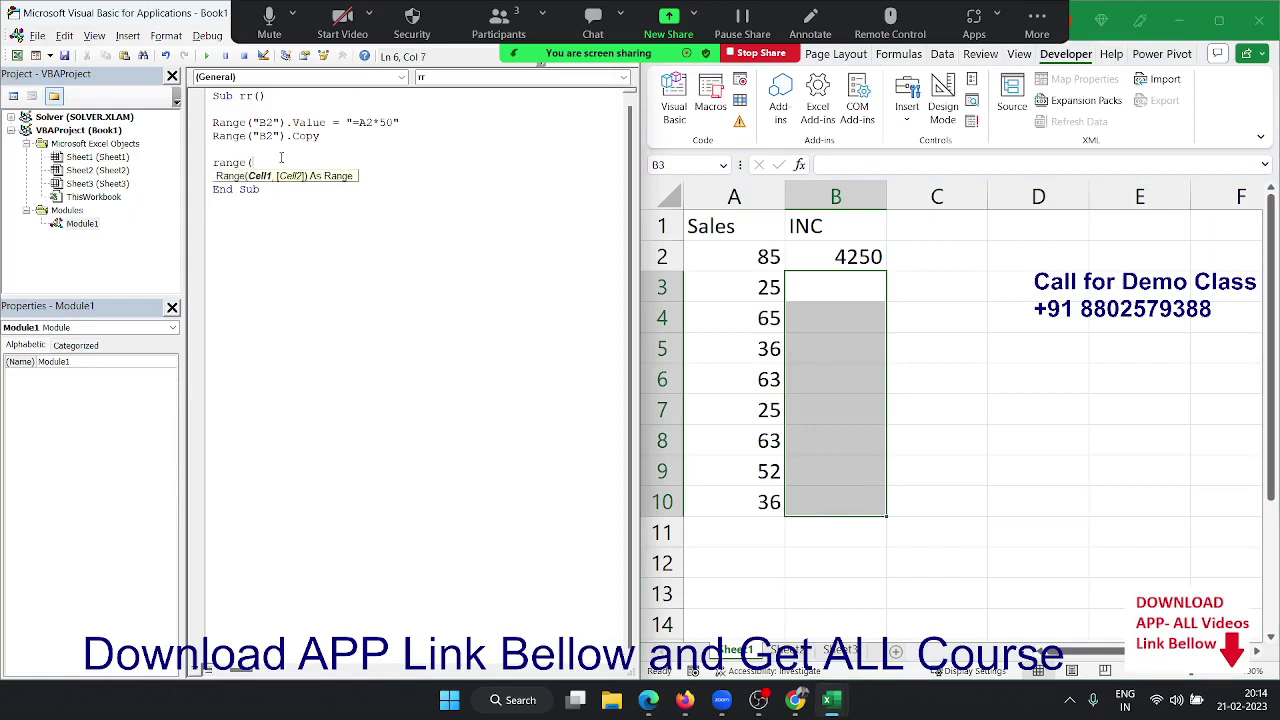
text(")
text(B)
key(BackSpace)
text(B)
text(2)
text(")
Look at a participant in the Zoom meeting list, then close the list.
click(499, 28)
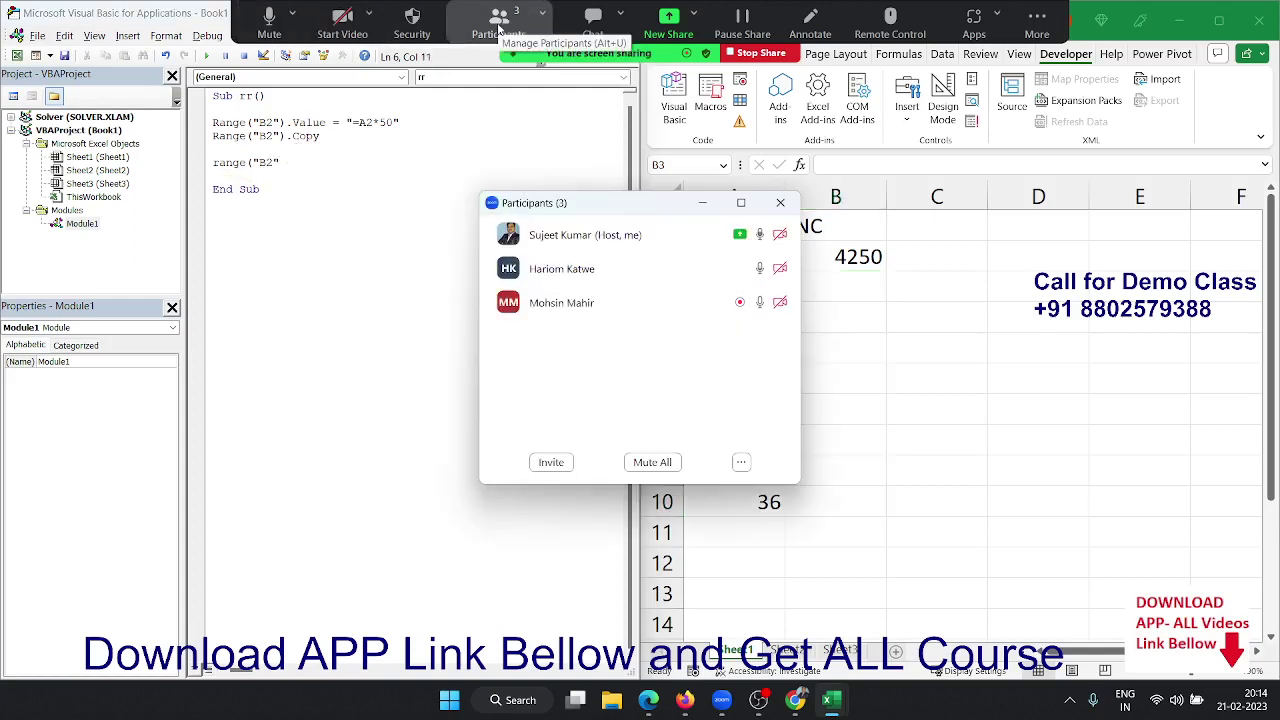
mouse_move(600, 268)
click(779, 268)
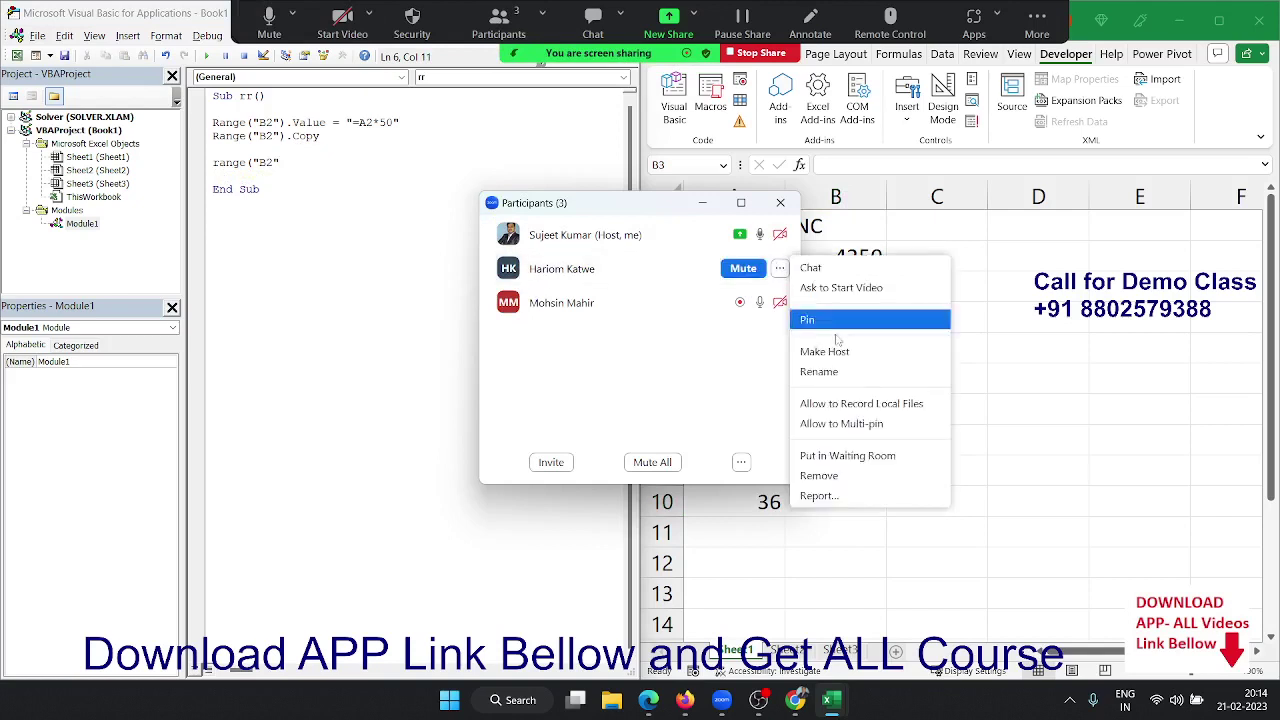
click(864, 404)
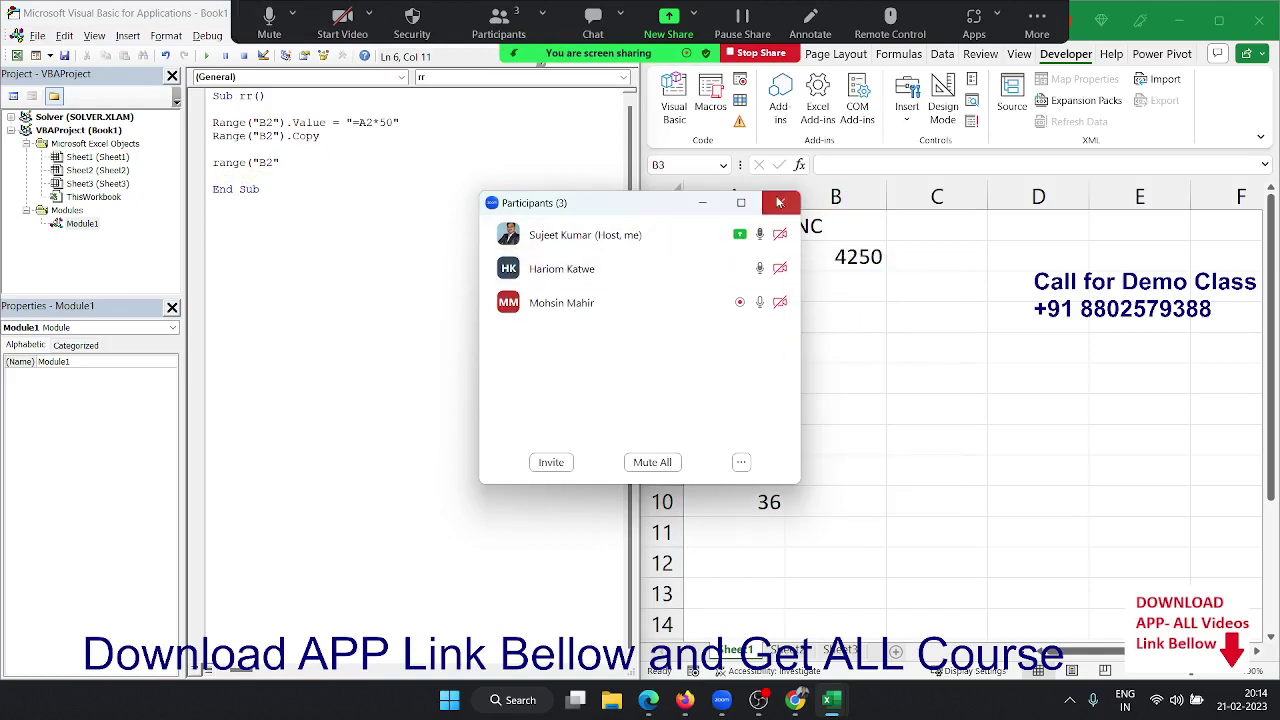
click(779, 203)
Finish the line as Range("B2", "B10") and dismiss the compile error.
click(374, 166)
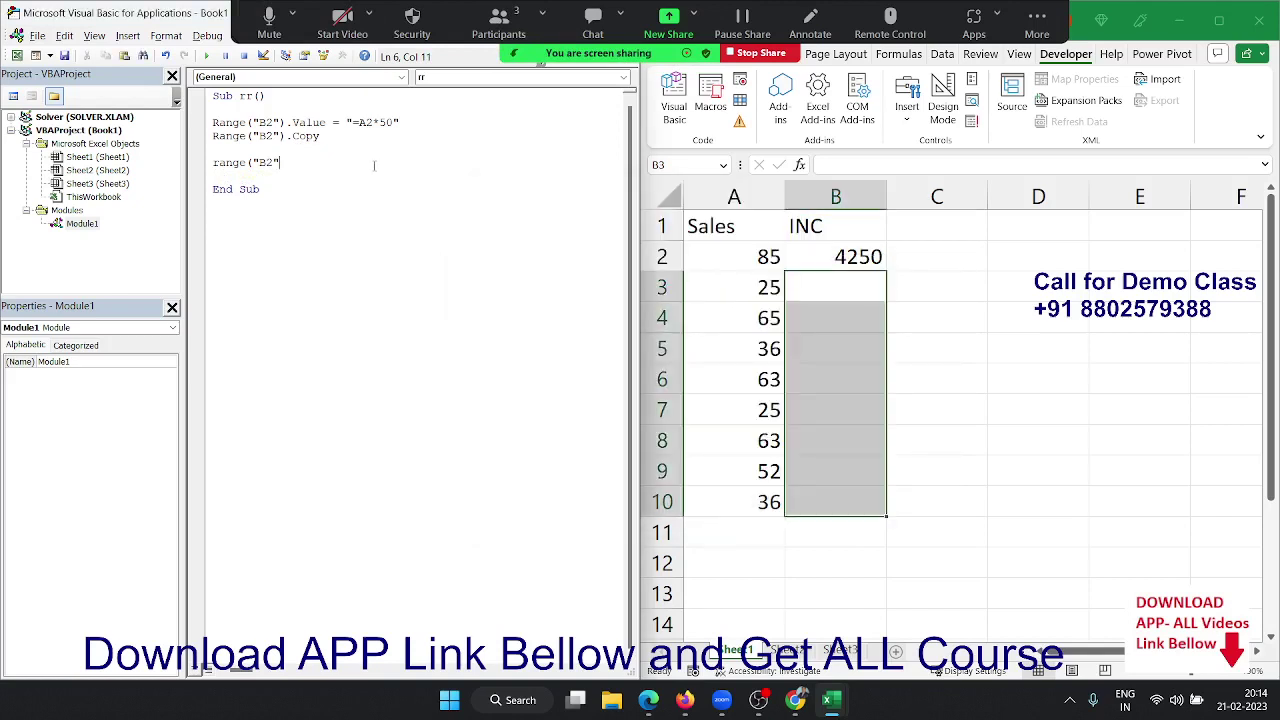
text(,)
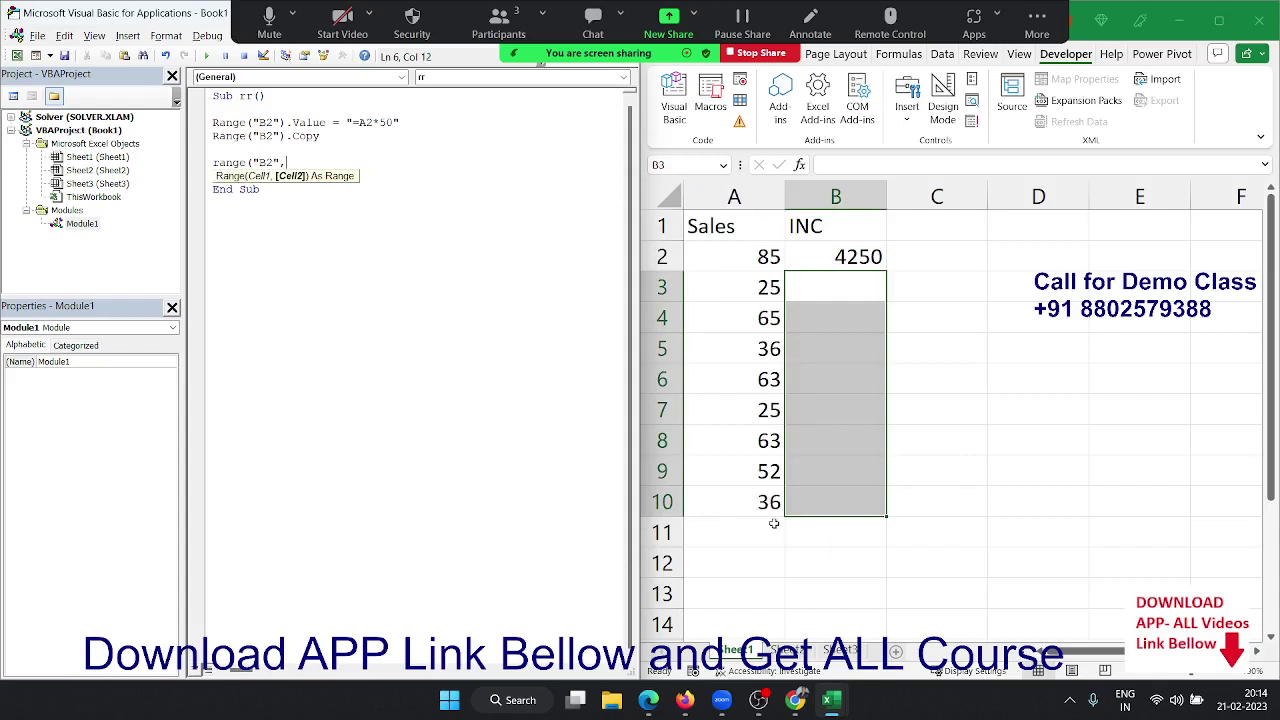
text(B10")
text().)
key(Left)
key(Right)
key(Left)
click(285, 162)
click(580, 354)
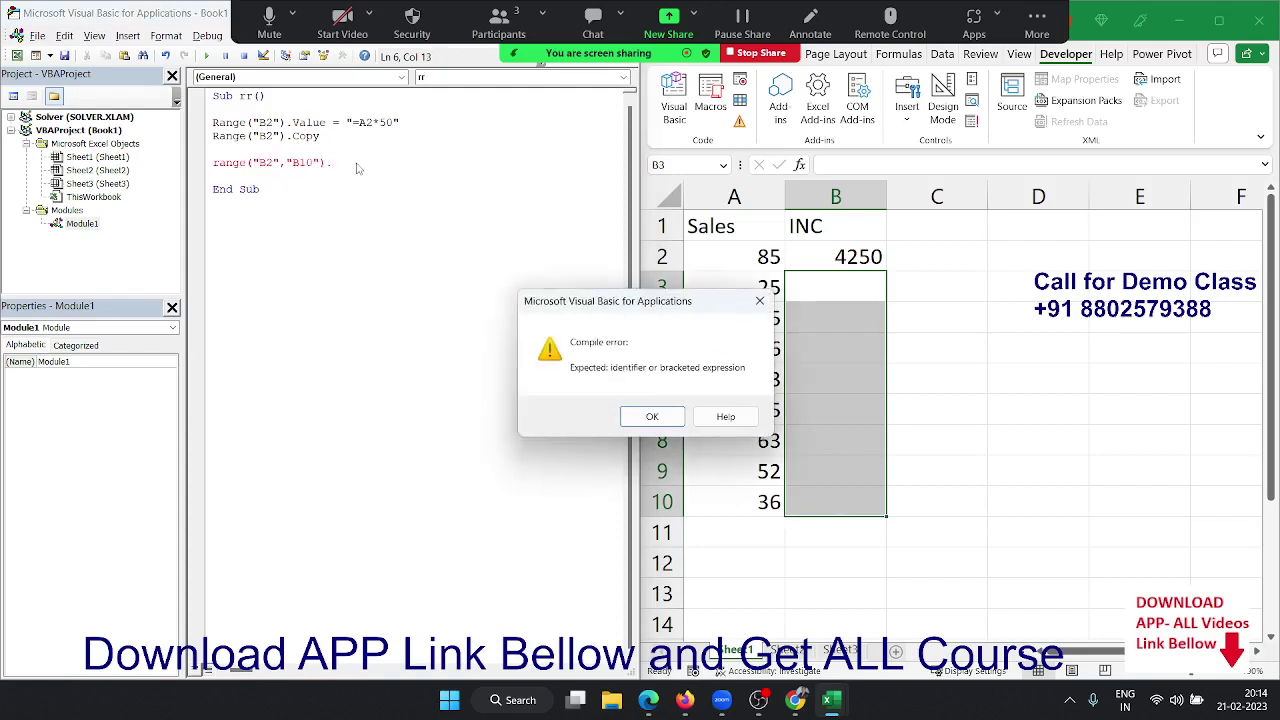
key(Return)
Append .Select to the range line and add an ActiveSheet.Paste line below it.
key(BackSpace)
text(.)
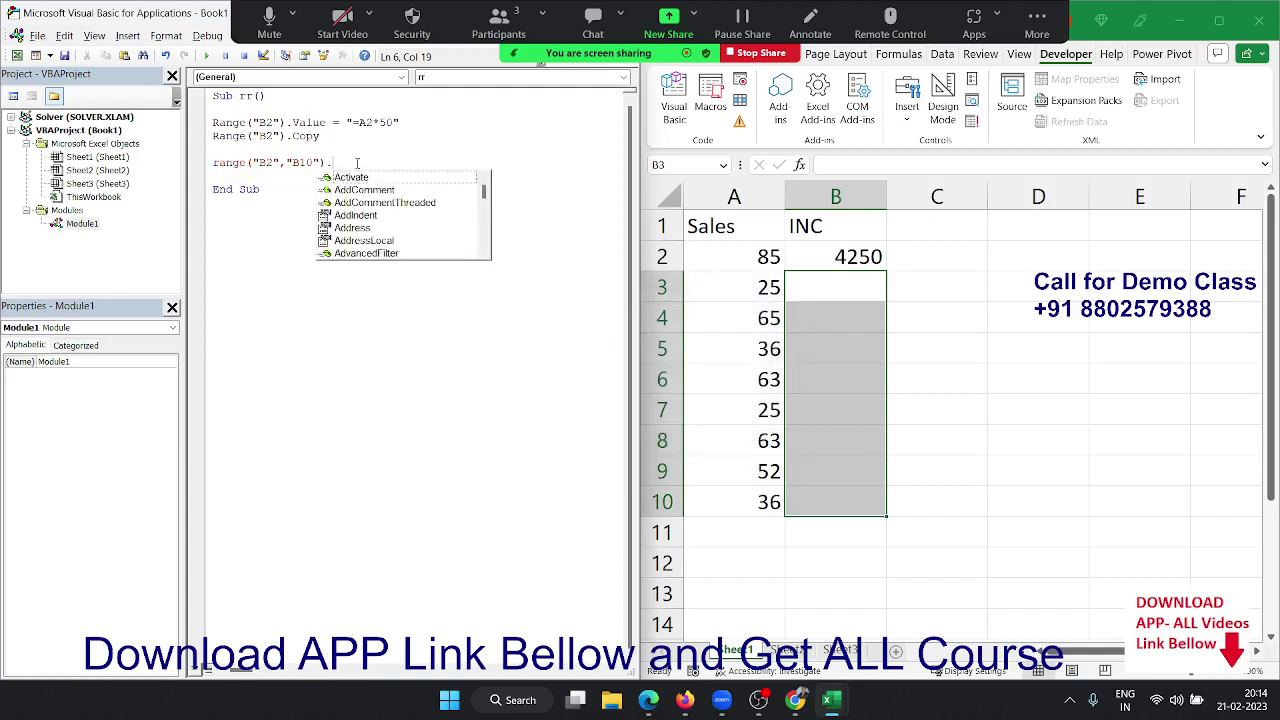
text(se)
key(Tab)
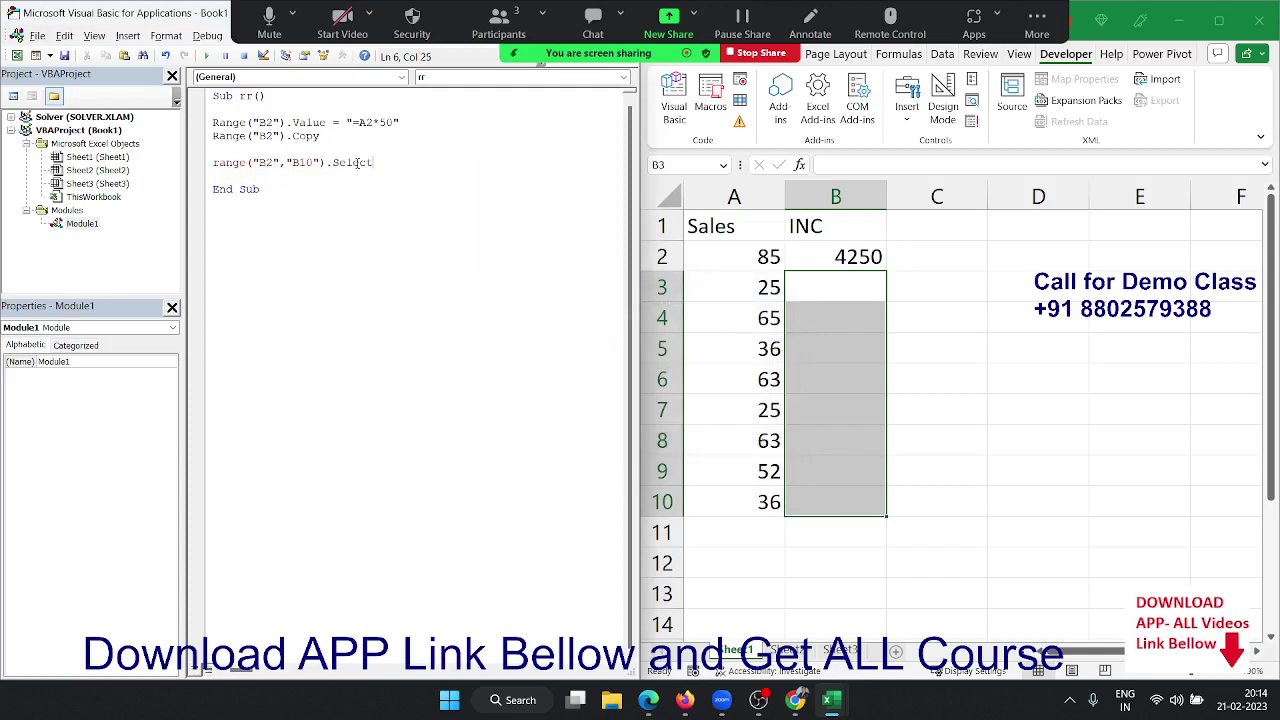
key(Return)
text(act)
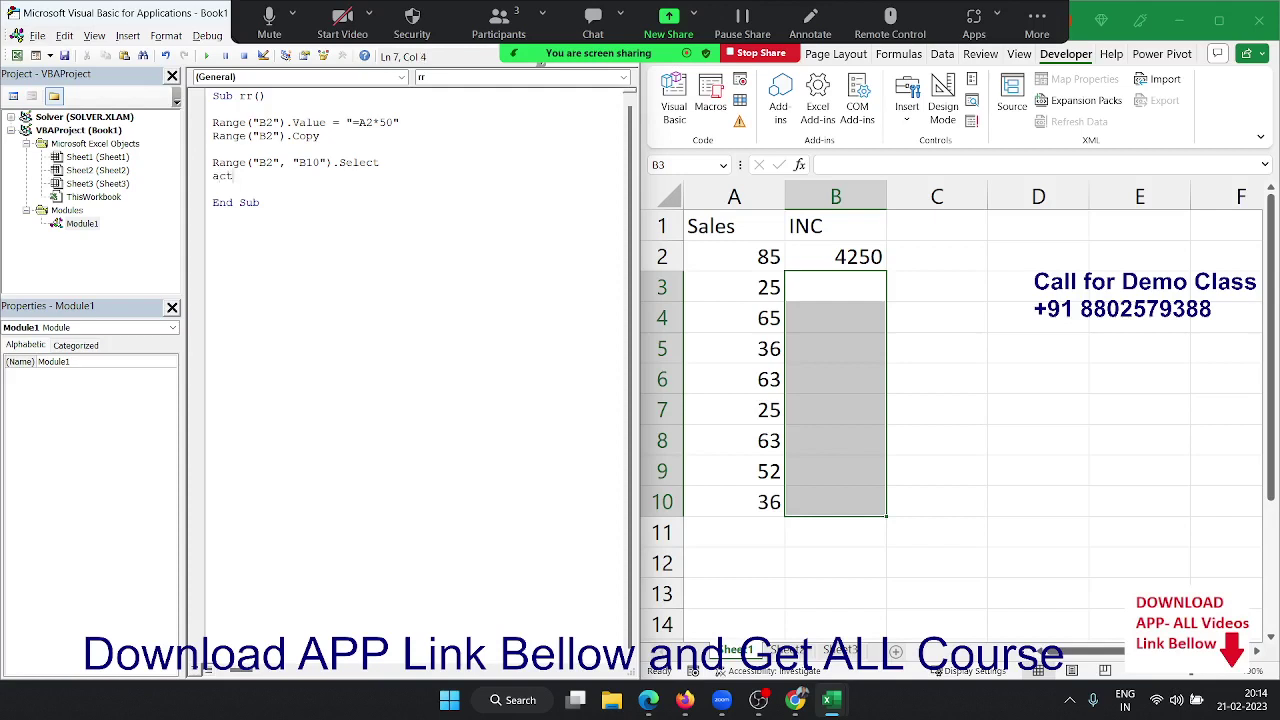
text(iver)
key(BackSpace)
text(sheet)
text(.paste)
key(Return)
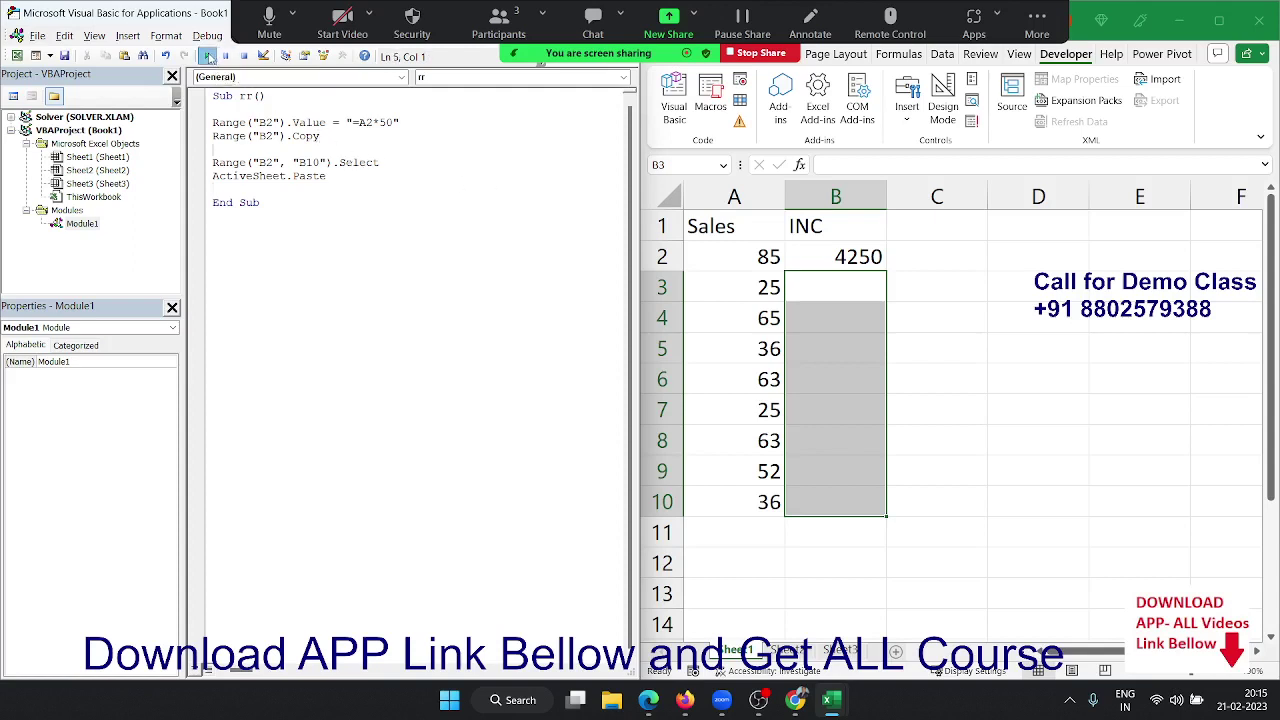
Run rr to fill INC to row 10, inspect the B3 and B4 formulas, then clear B2:B10.
click(208, 56)
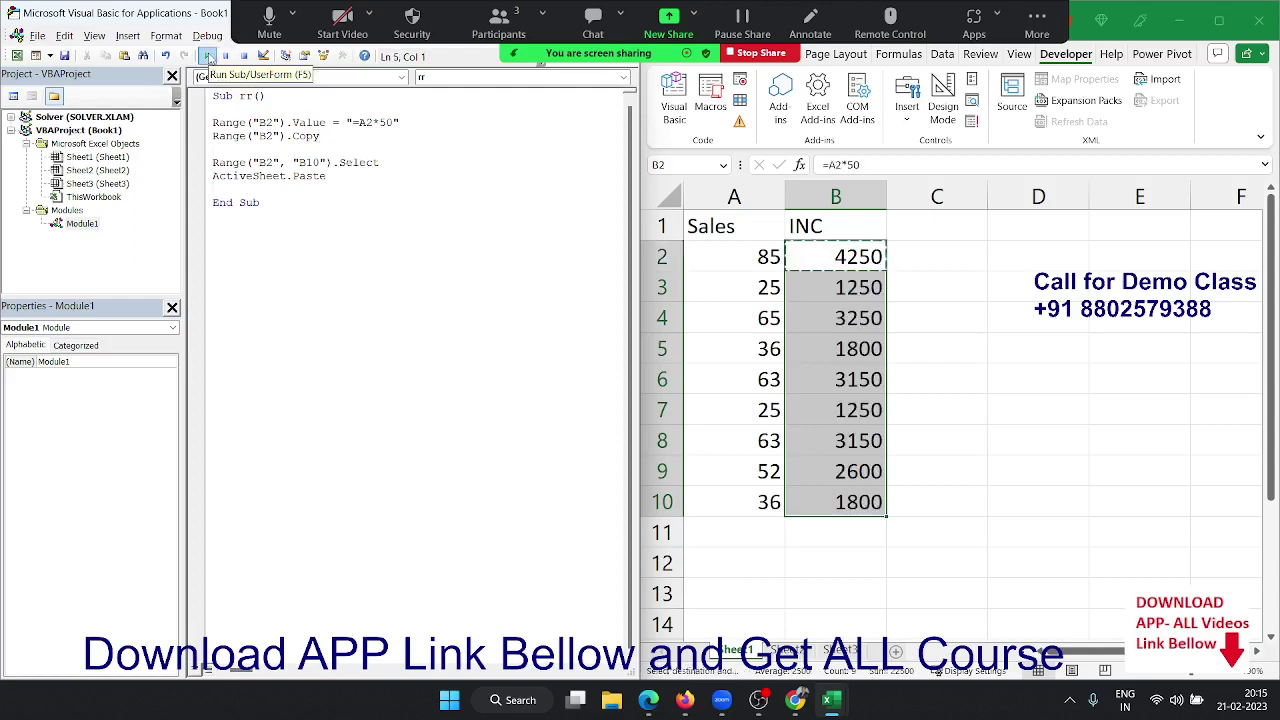
click(888, 458)
click(840, 347)
key(Up)
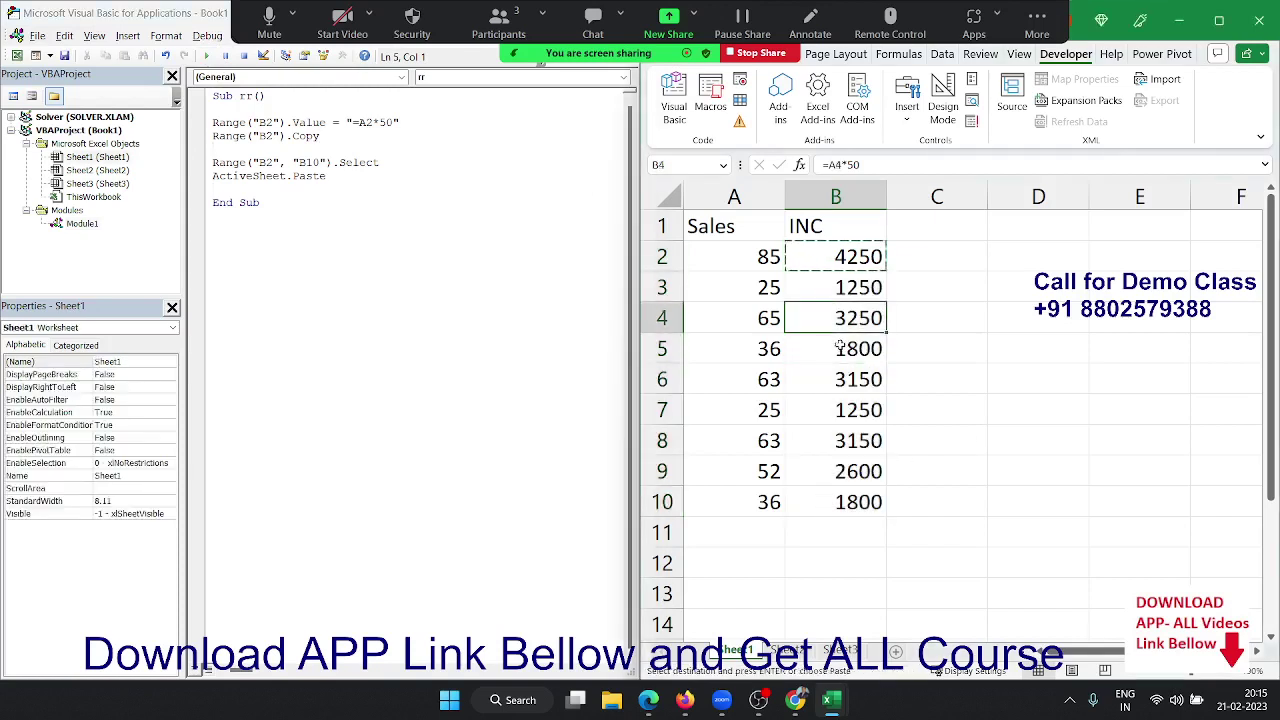
key(Up)
key(Up)
key(ctrl+shift+Down)
key(Delete)
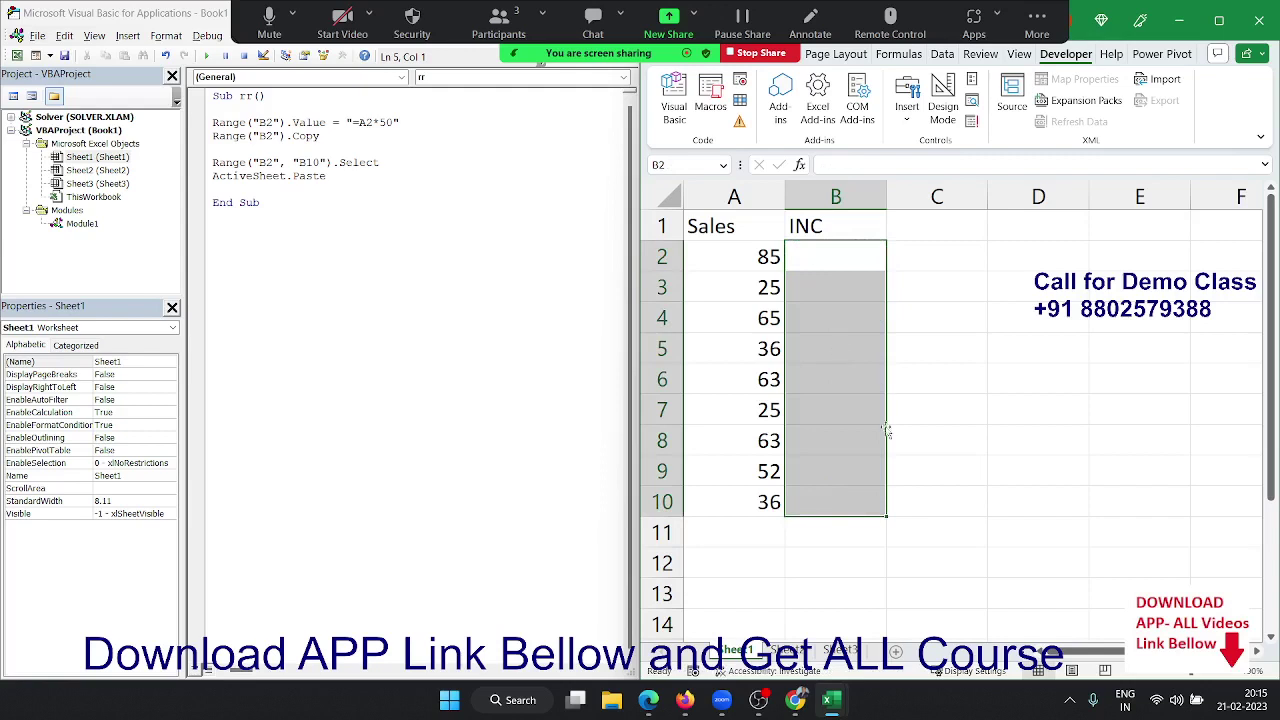
drag(757, 535, 730, 640)
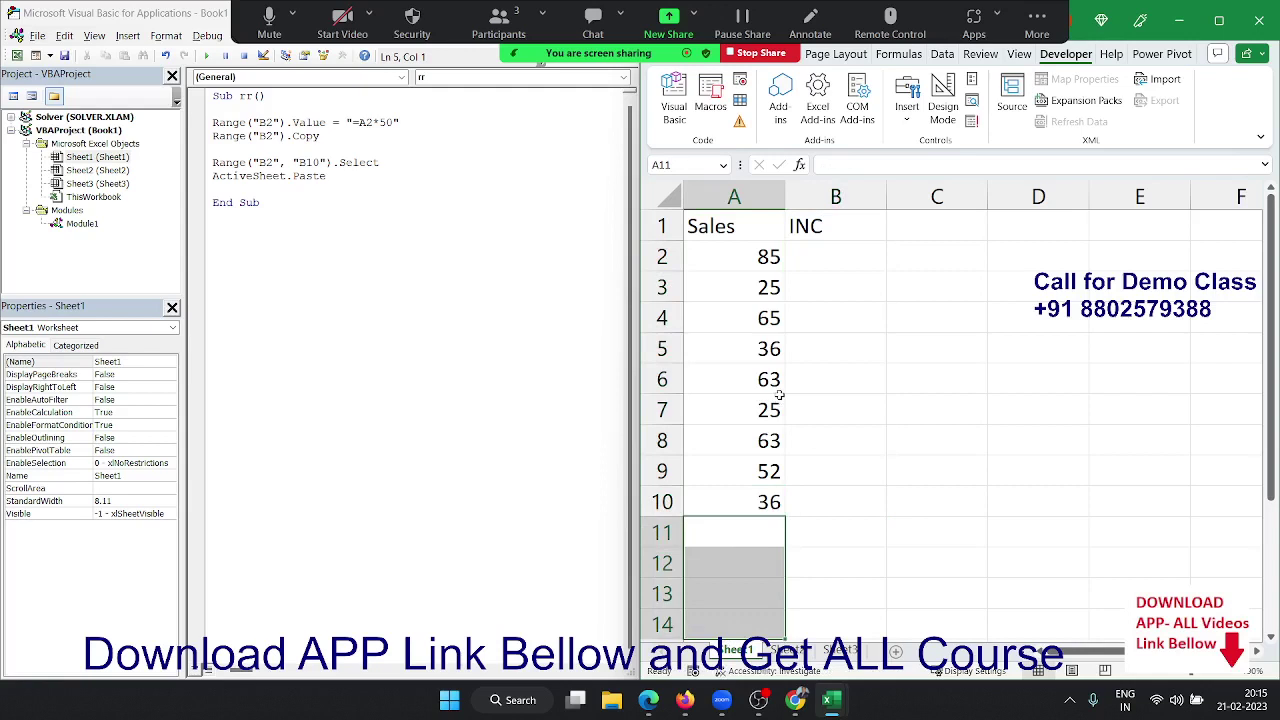
Insert a blank line above the Range("B2", "B10").Select line.
double_click(263, 162)
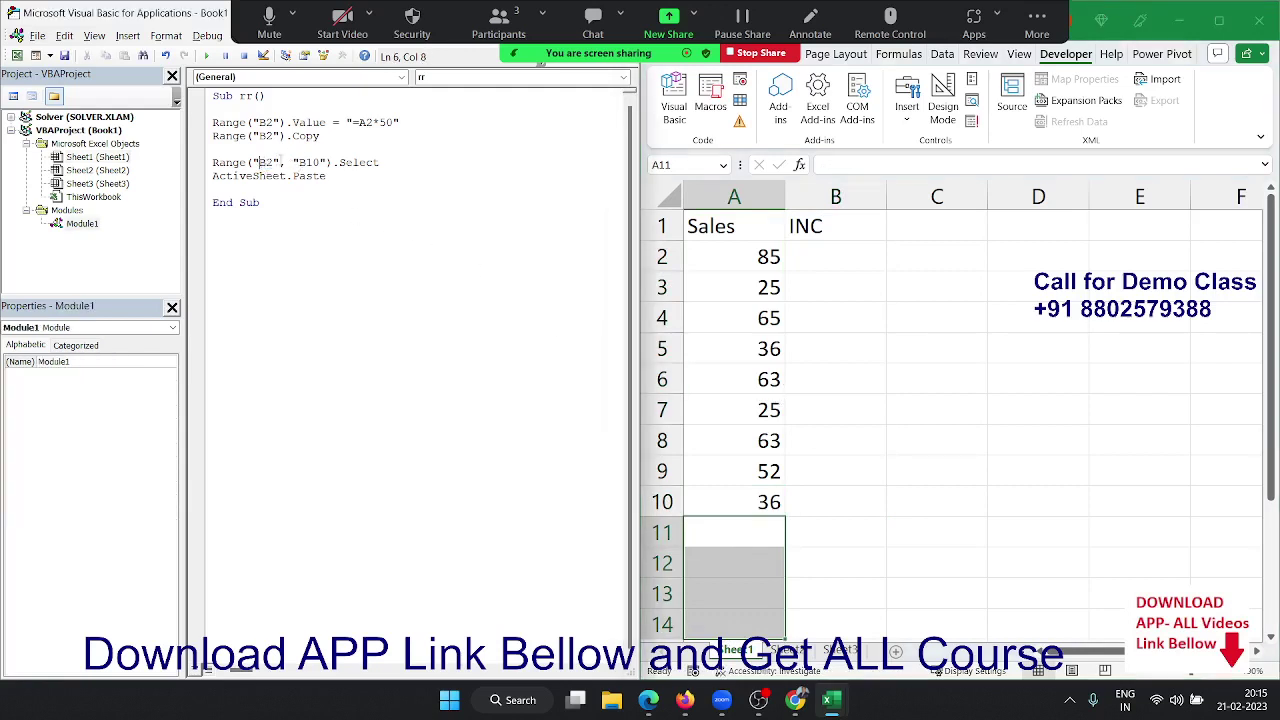
click(297, 162)
double_click(299, 162)
key(Home)
key(Return)
key(Up)
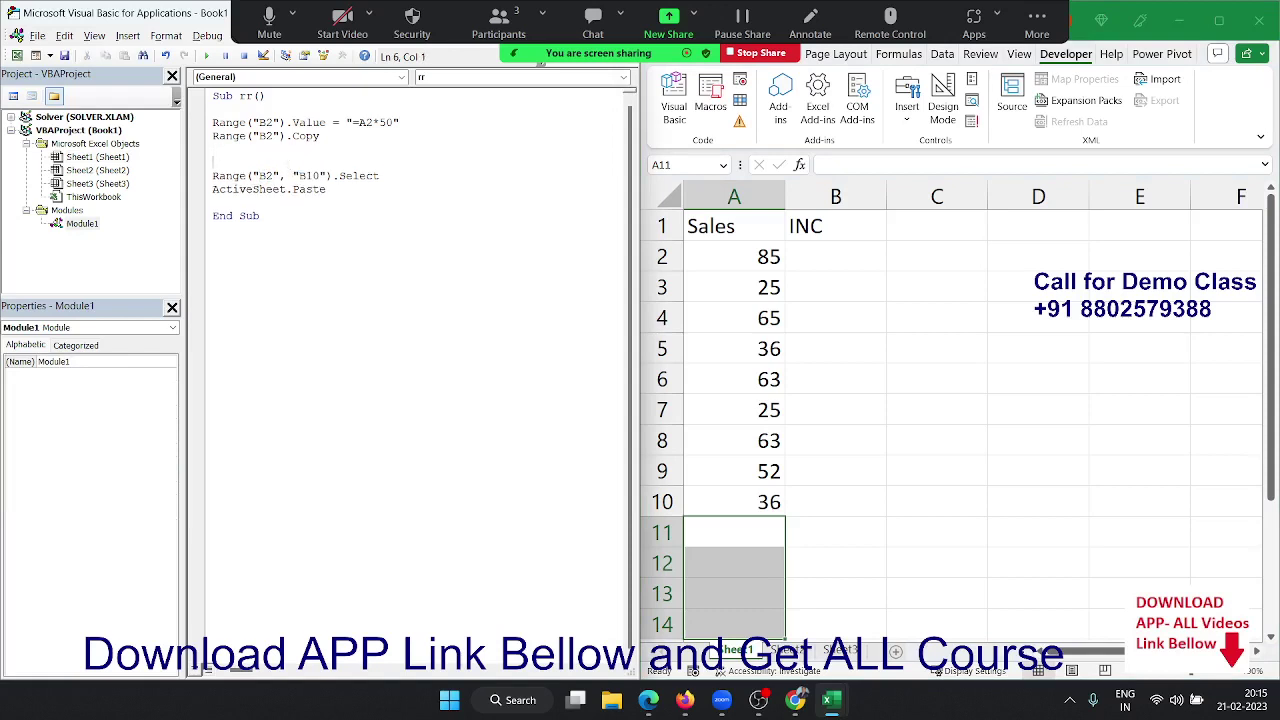
key(Up)
Type Range("A65000").End(xlUp).Offset(0,1).Select there, fixing the compile error, and select the line.
text(r)
text(ange()
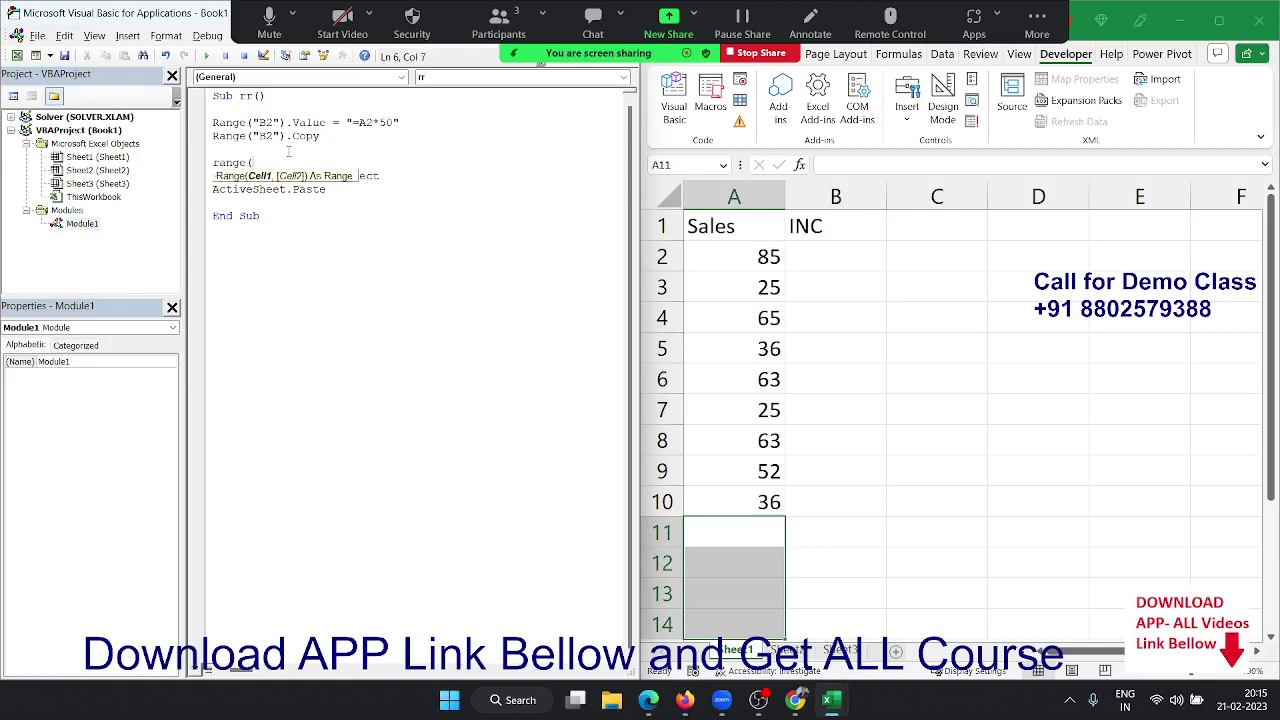
text("A6500)
text(0").e)
key(BackSpace)
key(BackSpace)
key(BackSpace)
text())
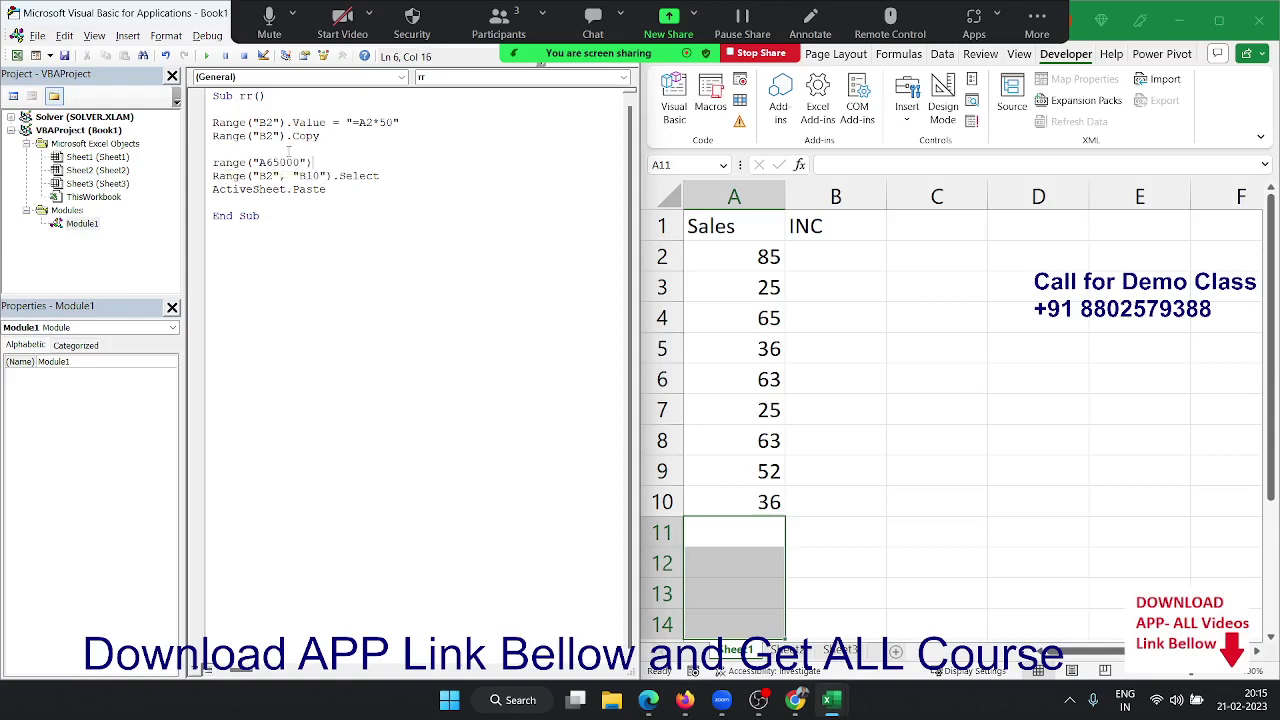
text(.En)
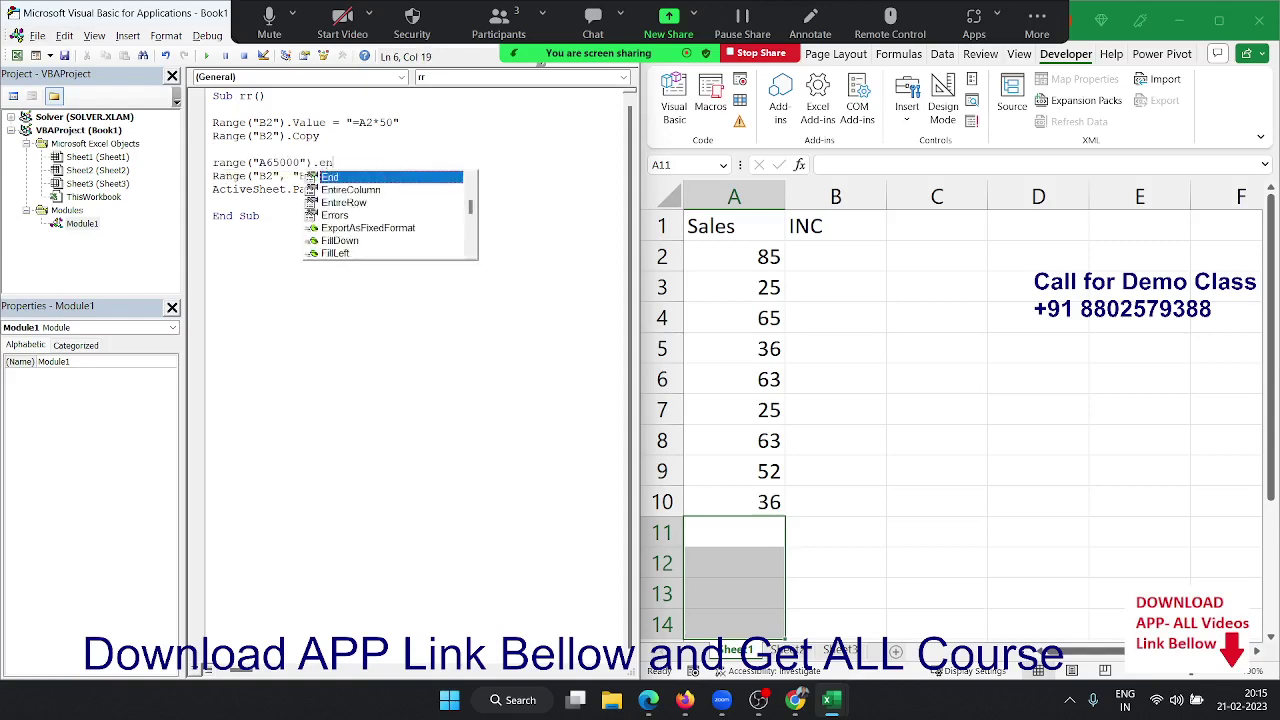
text(d()
key(Down)
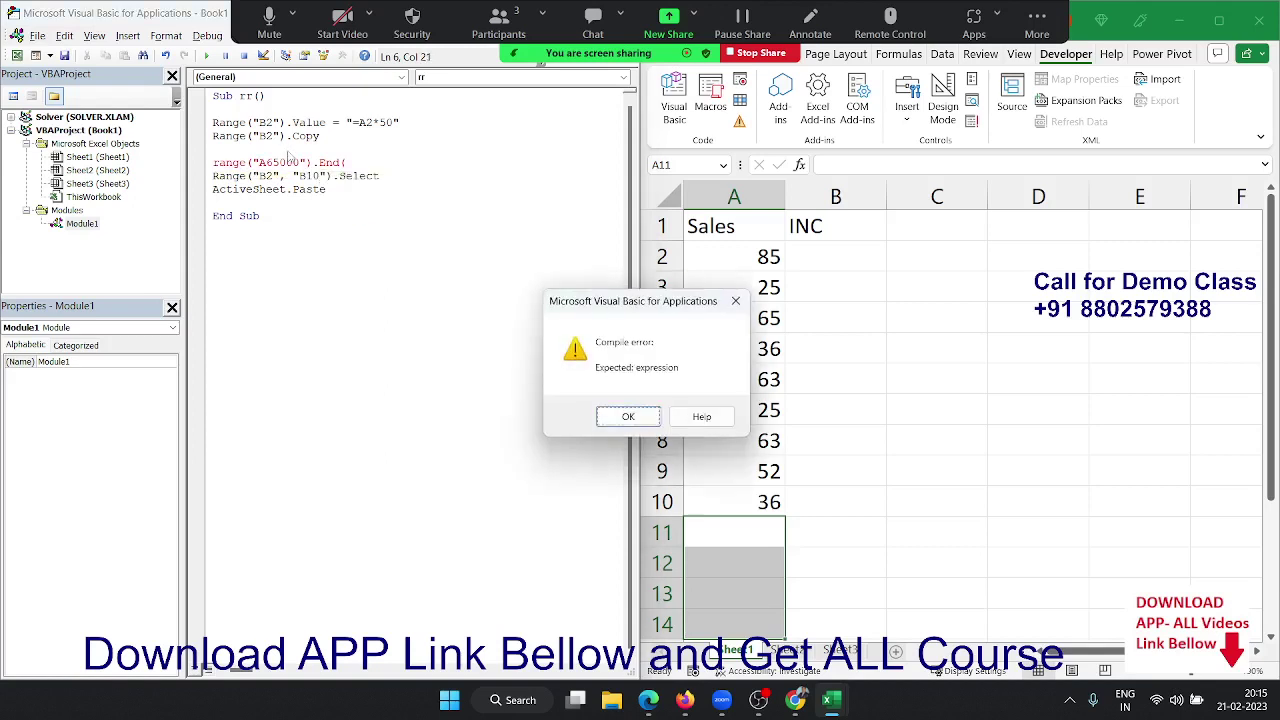
key(Return)
key(BackSpace)
text(()
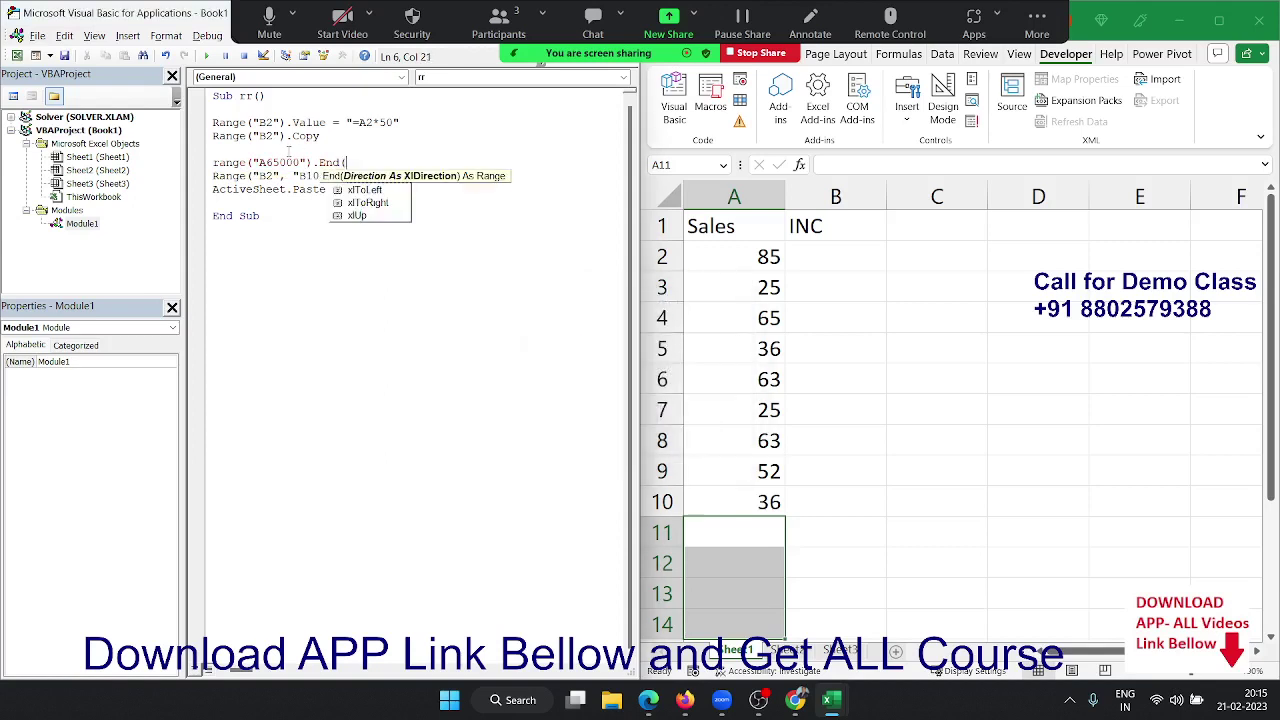
text(xlUp))
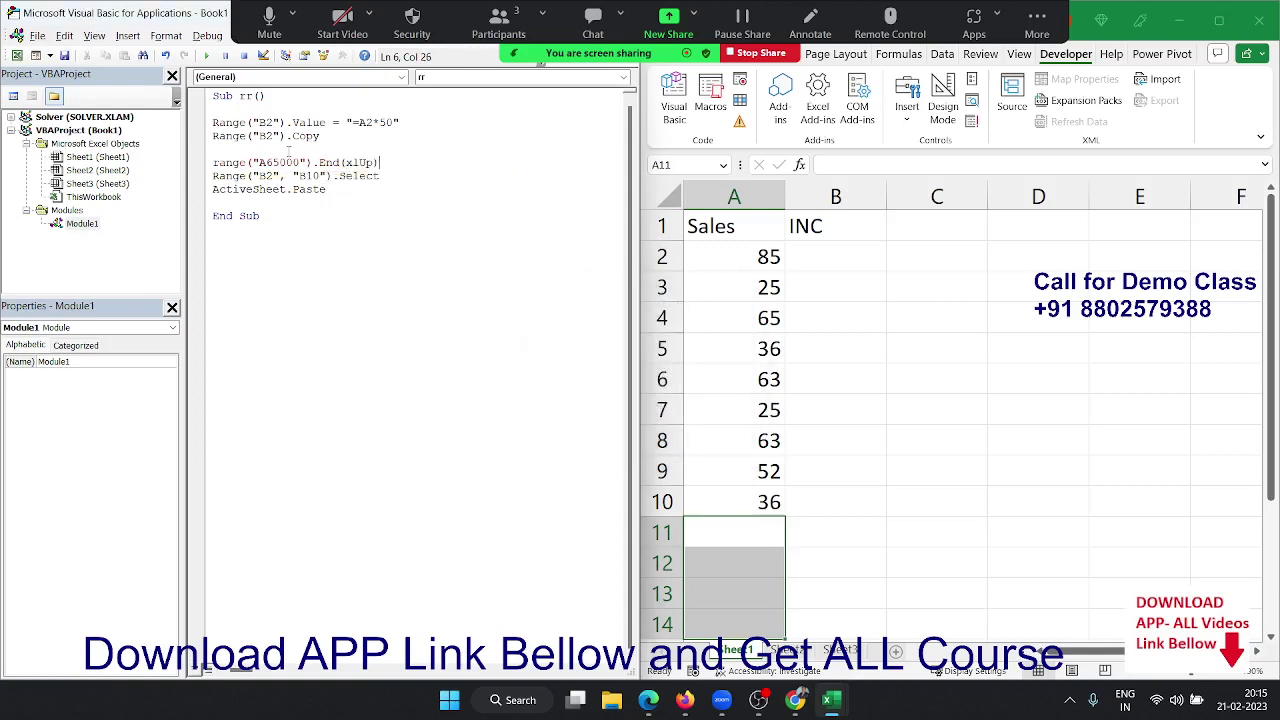
text(.Offset)
text((0)
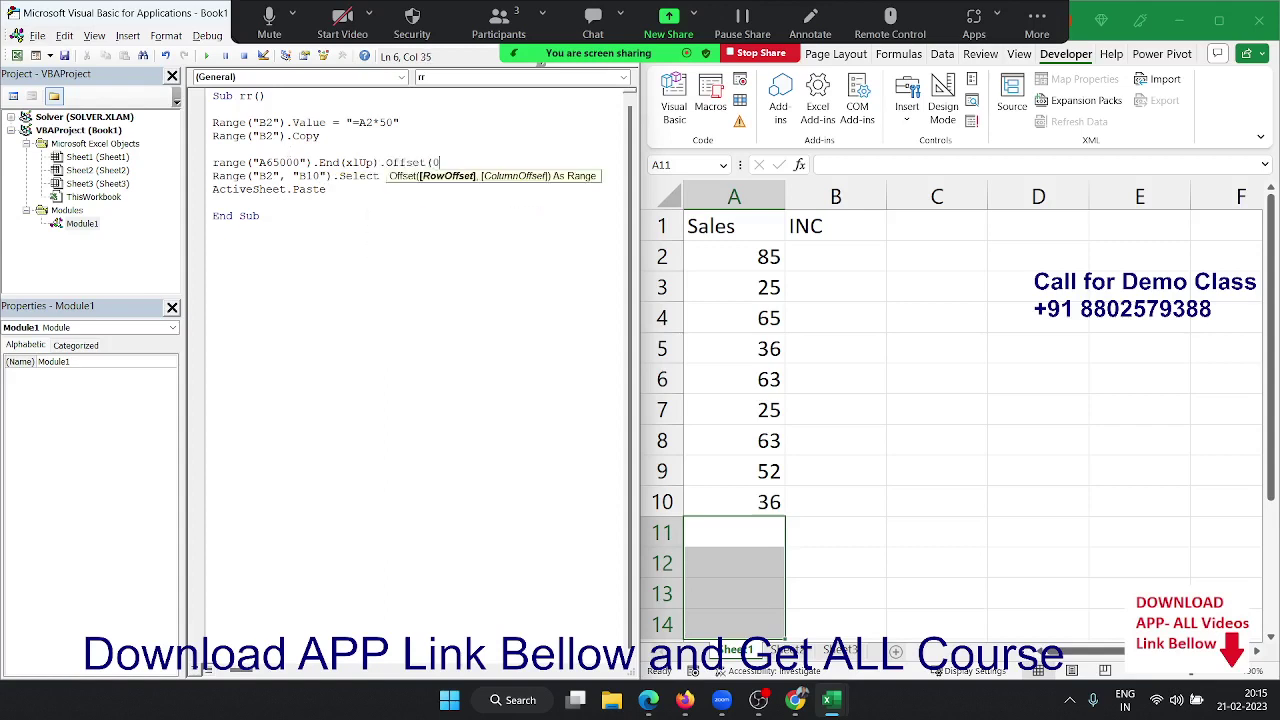
text(,1)
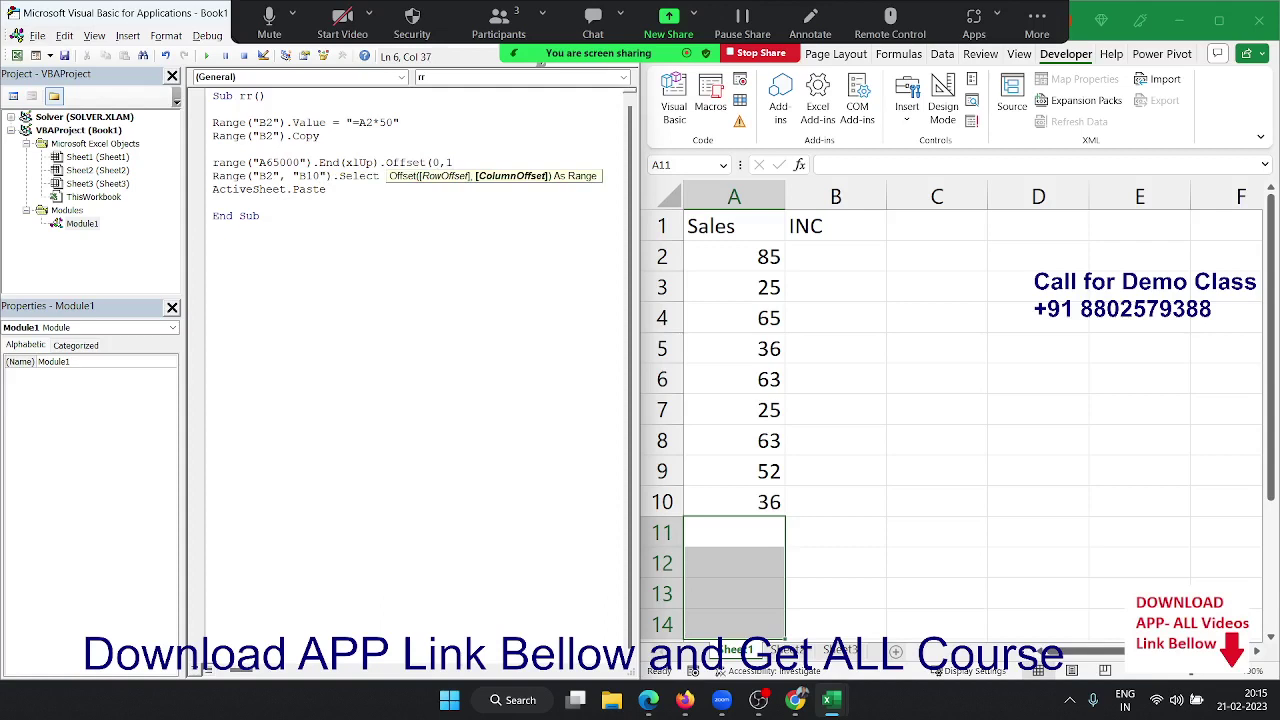
text().Select)
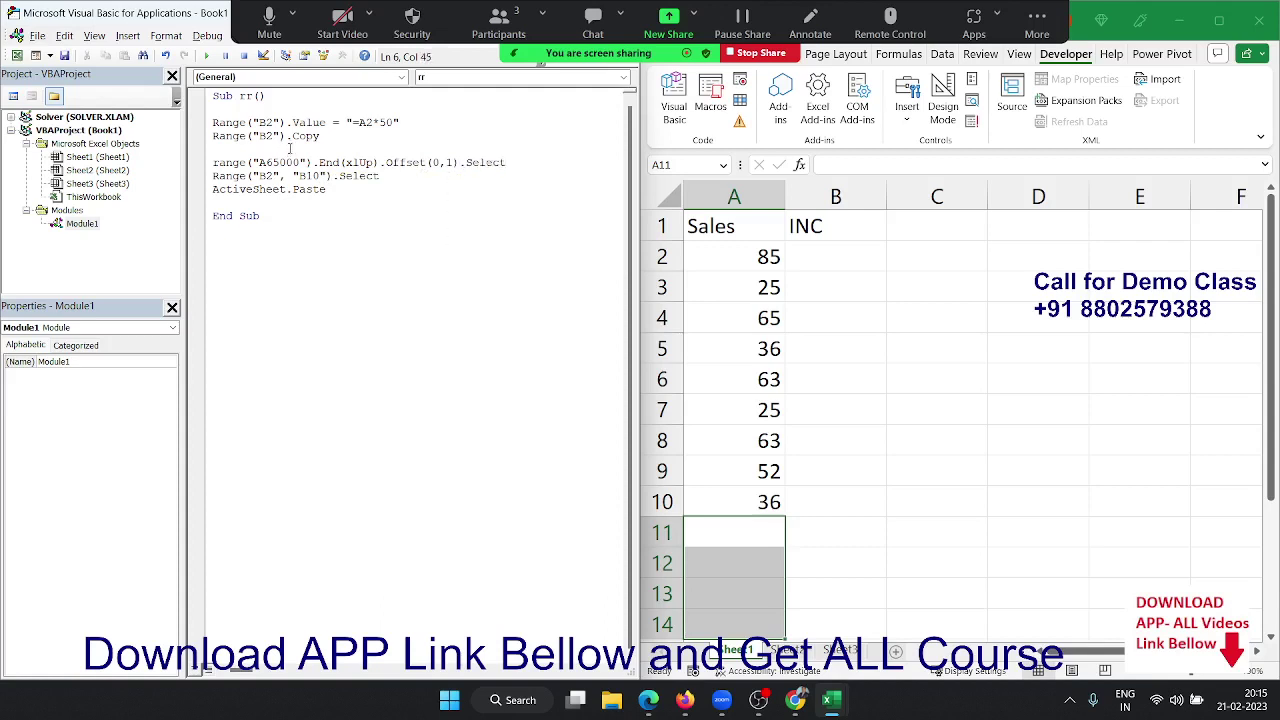
key(Return)
key(Return)
key(Return)
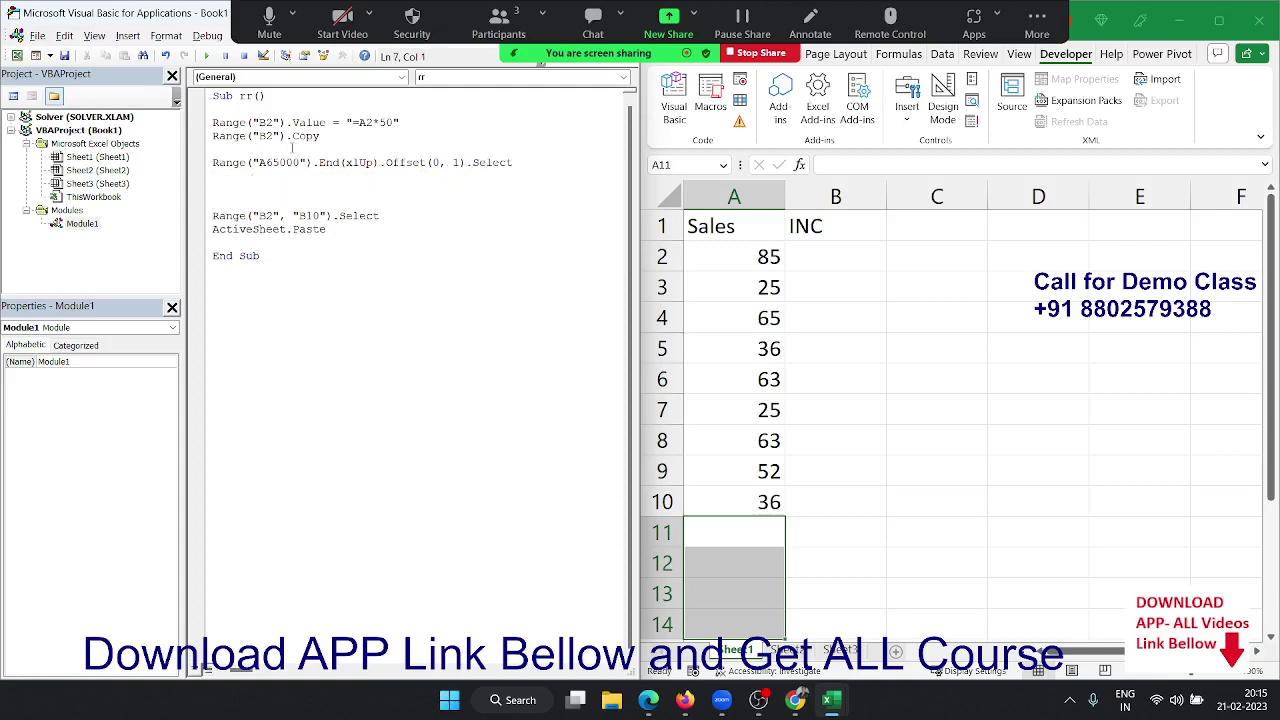
key(shift+Up)
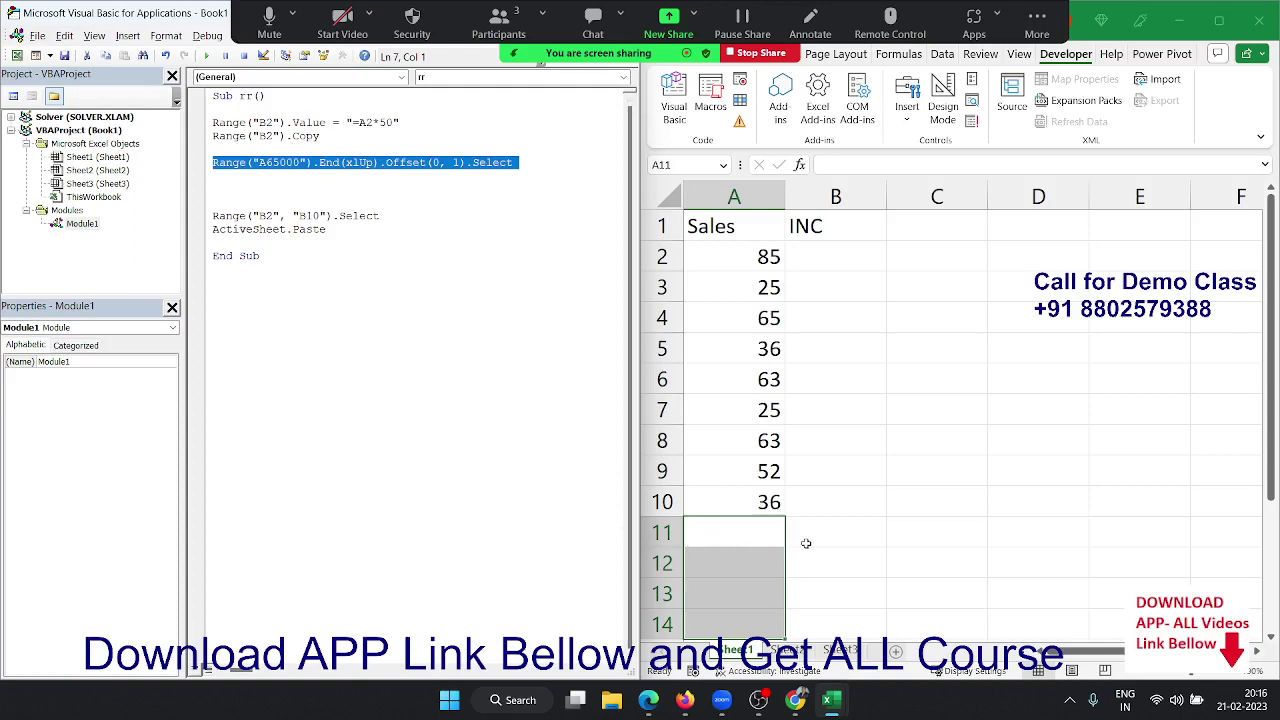
click(822, 511)
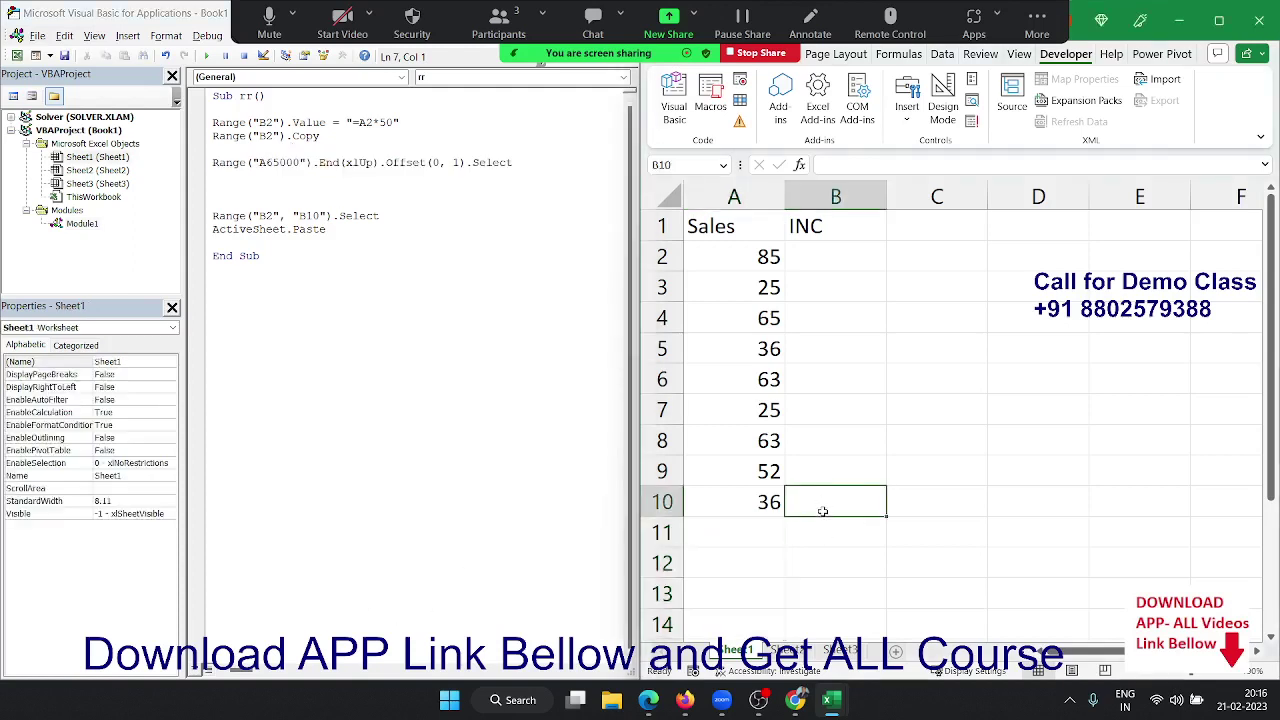
click(662, 164)
text(a6)
text(50000)
key(Return)
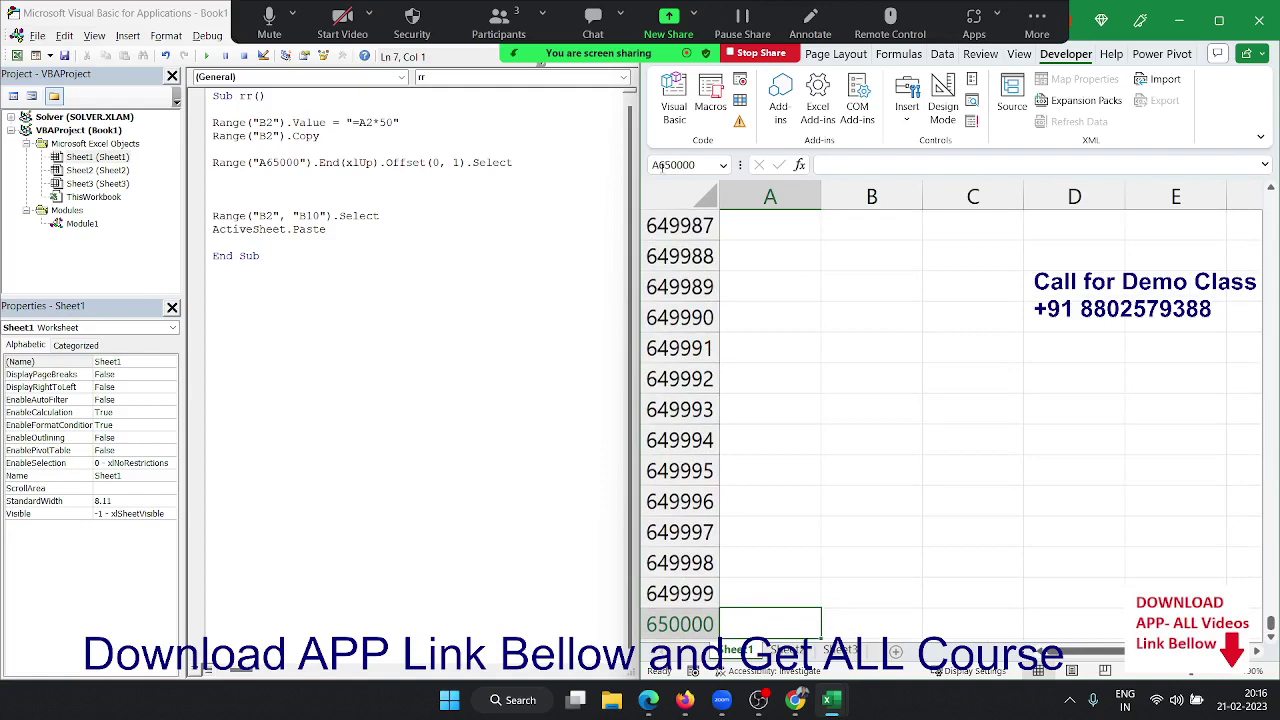
key(ctrl+Up)
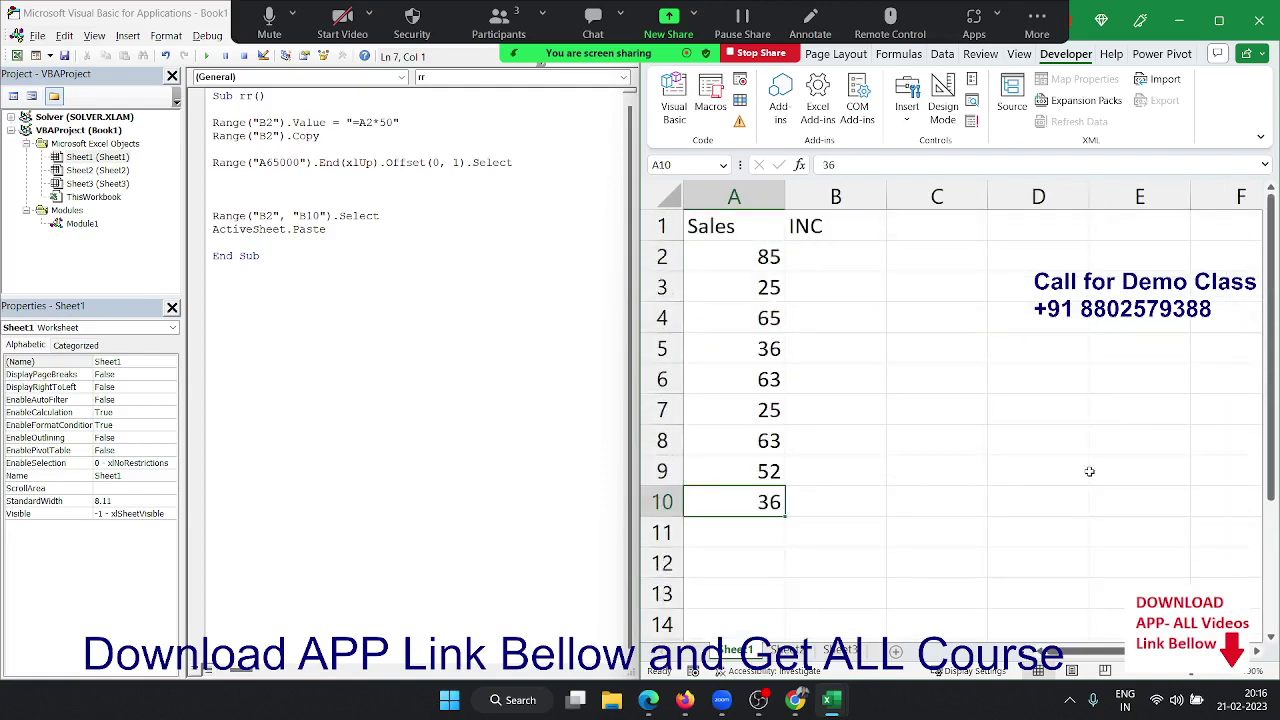
key(Right)
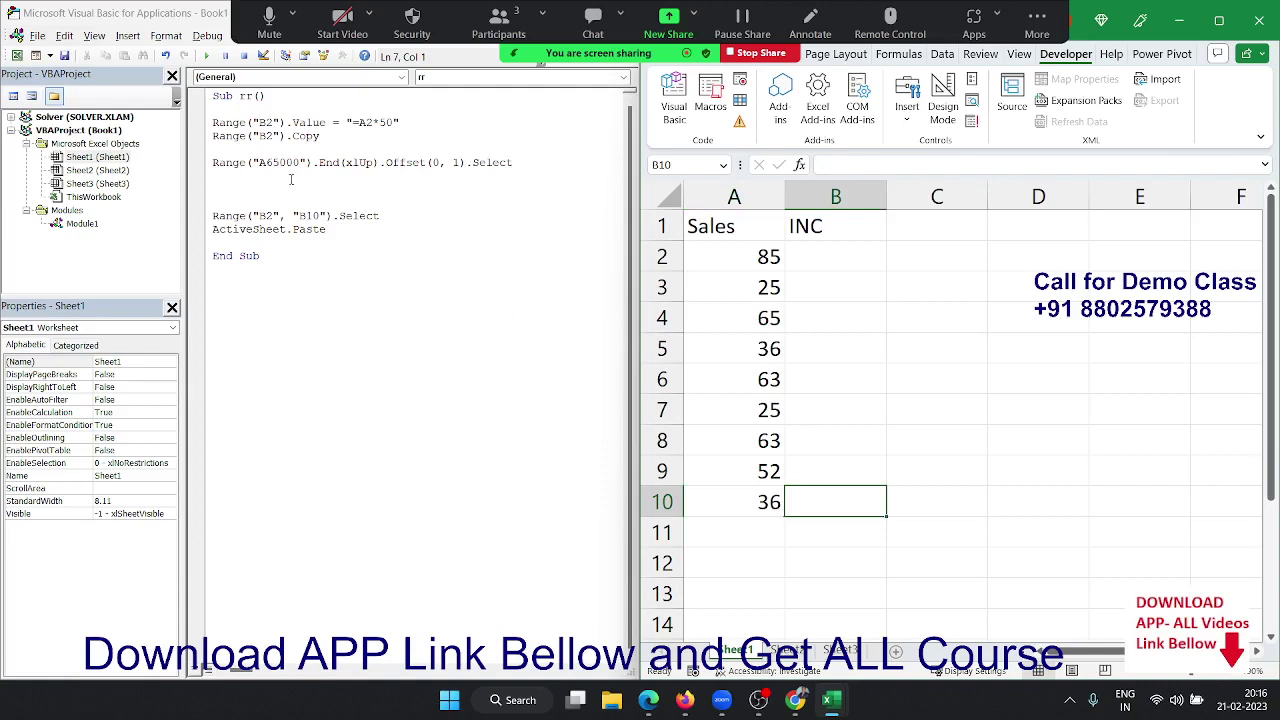
Replace "B2" with ActiveCell as the paste range's first cell, clearing the compile error.
drag(292, 216, 320, 216)
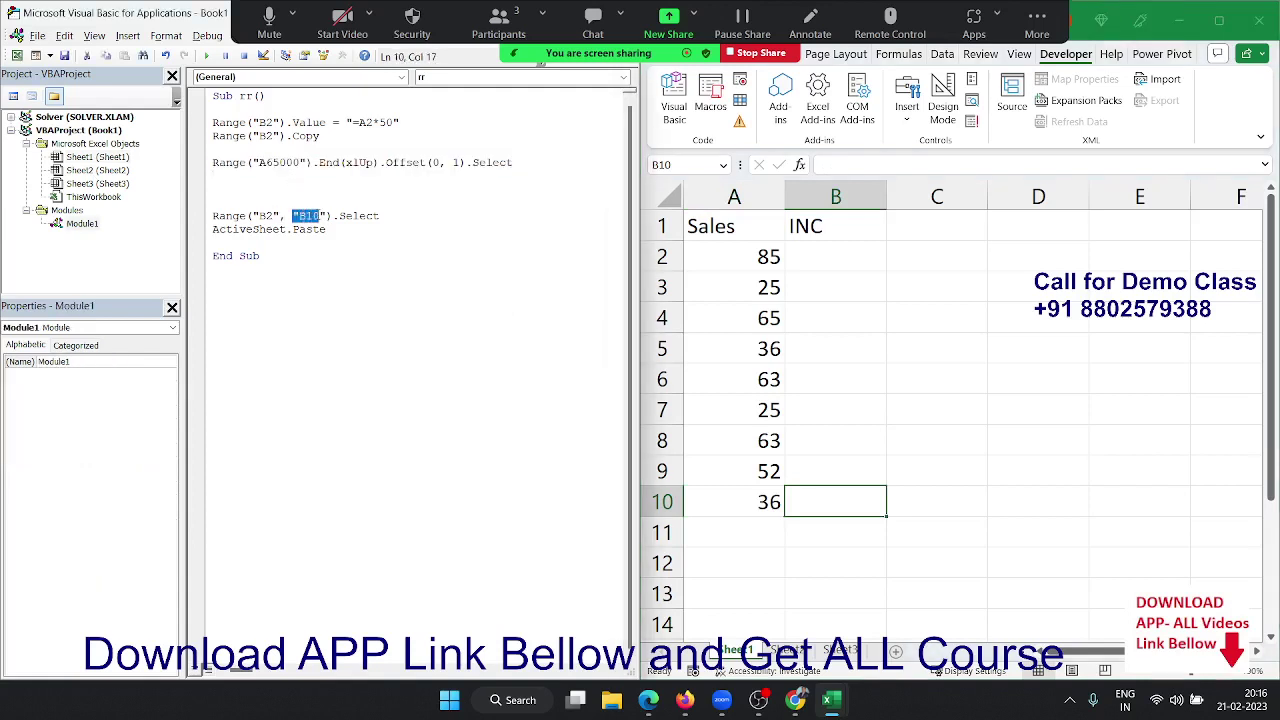
drag(259, 215, 272, 215)
click(272, 215)
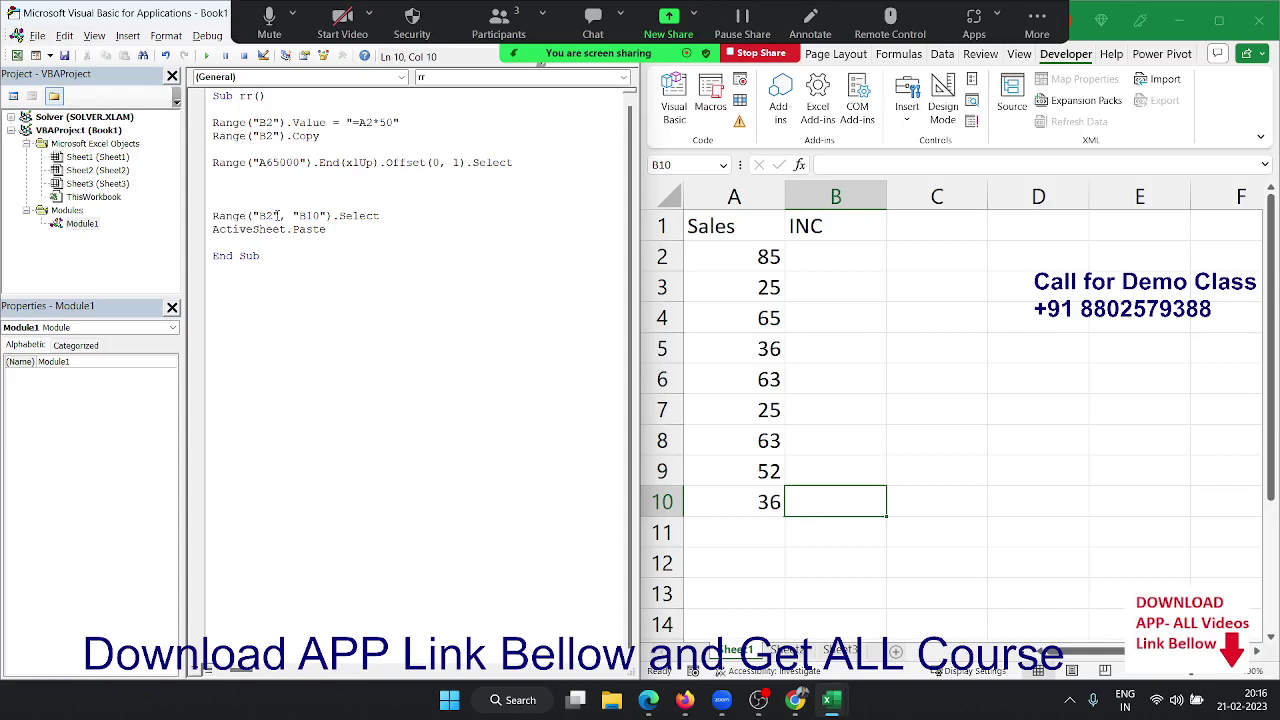
key(Delete)
key(Delete)
key(Delete)
key(BackSpace)
key(BackSpace)
key(BackSpace)
text(active)
text(cell)
click(368, 260)
key(Return)
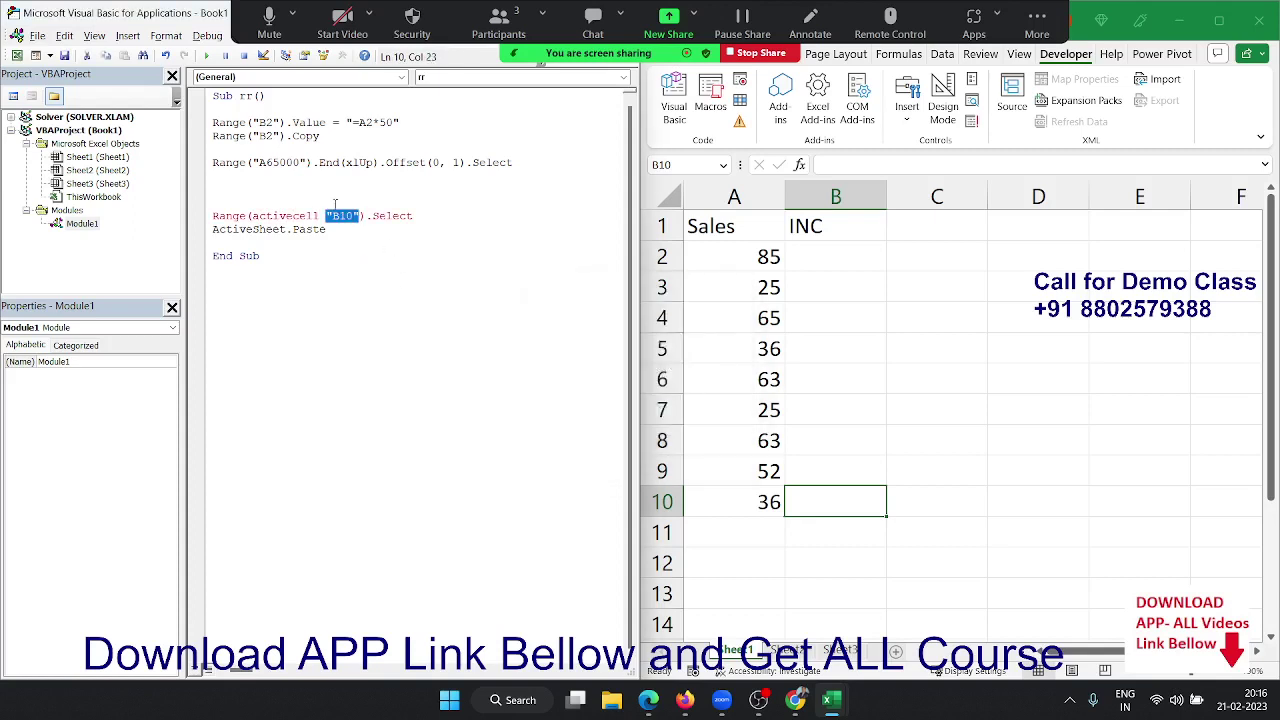
click(321, 215)
text(,)
click(394, 277)
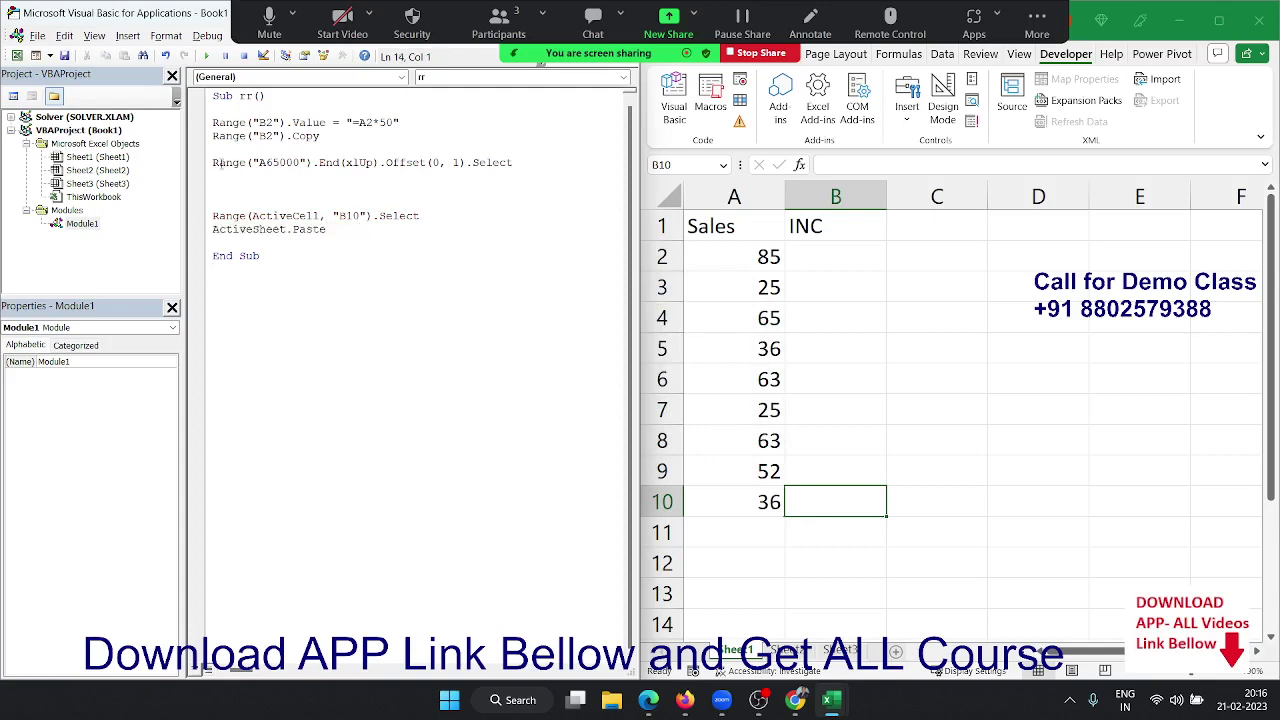
Delete the blank lines between the code lines and remove the "B10" reference.
drag(220, 163, 515, 163)
click(230, 185)
key(Delete)
key(Delete)
key(Delete)
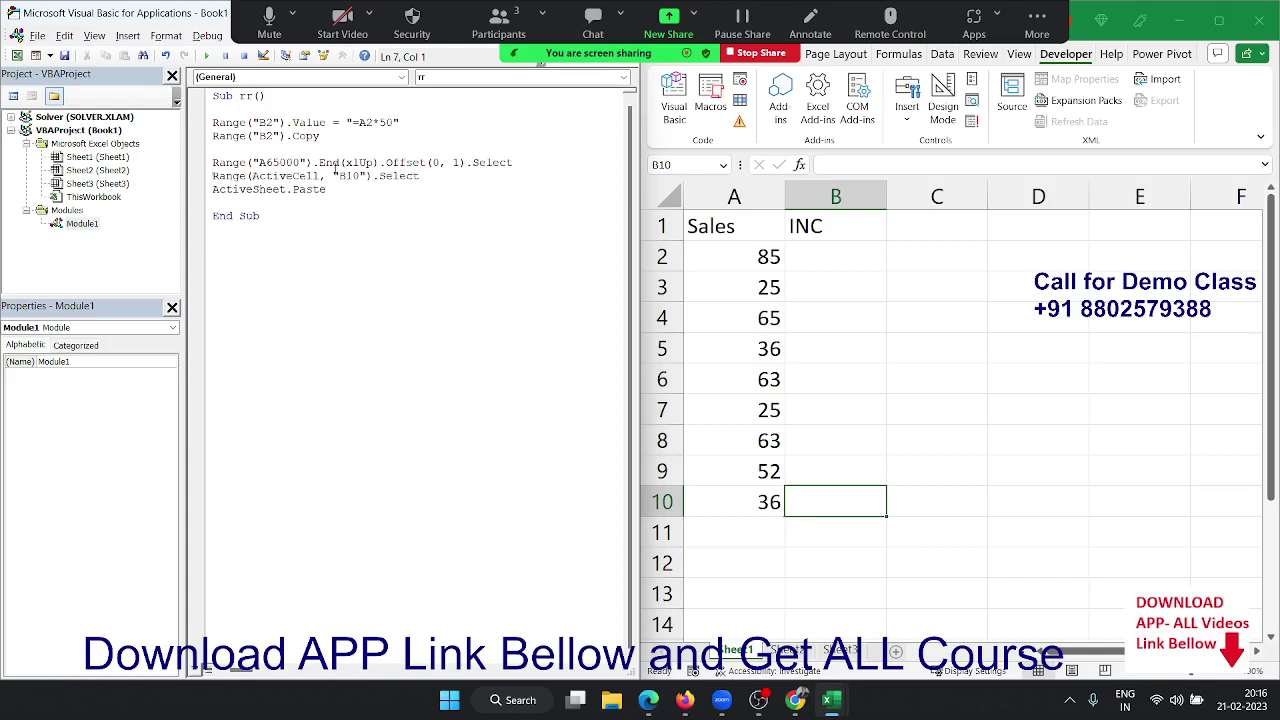
drag(341, 176, 334, 176)
drag(837, 503, 843, 254)
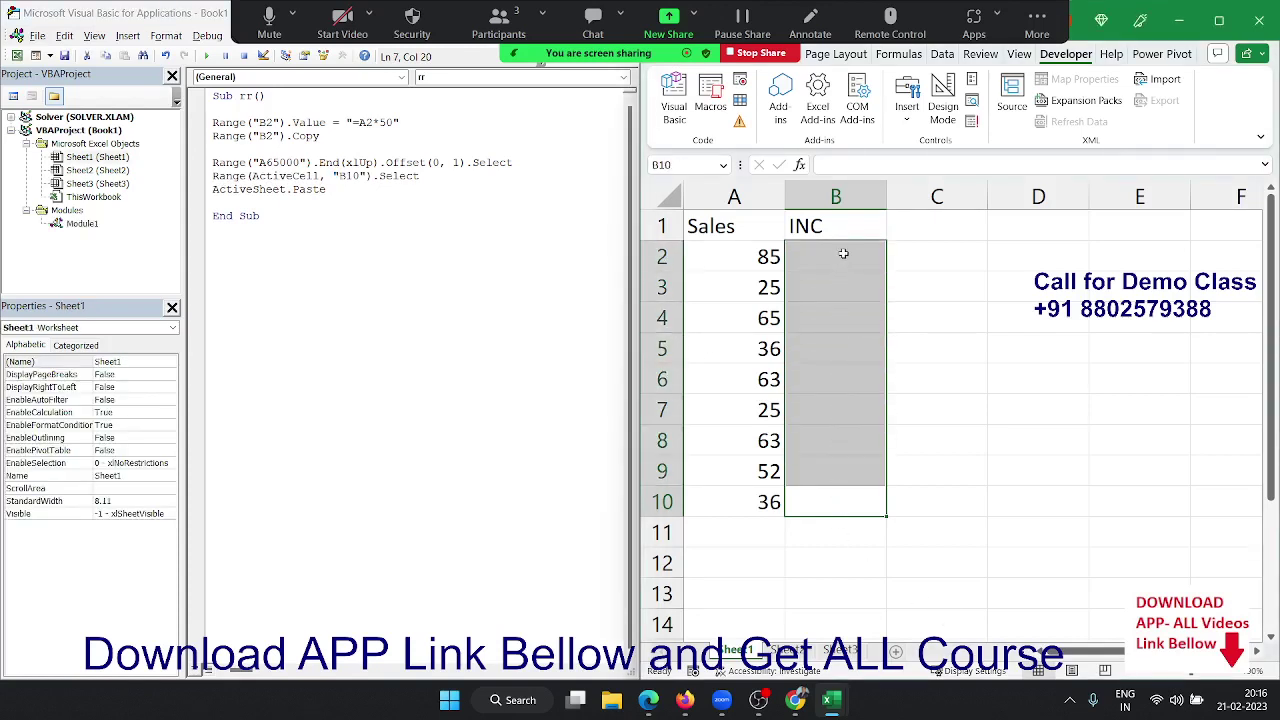
double_click(343, 177)
key(BackSpace)
key(BackSpace)
key(BackSpace)
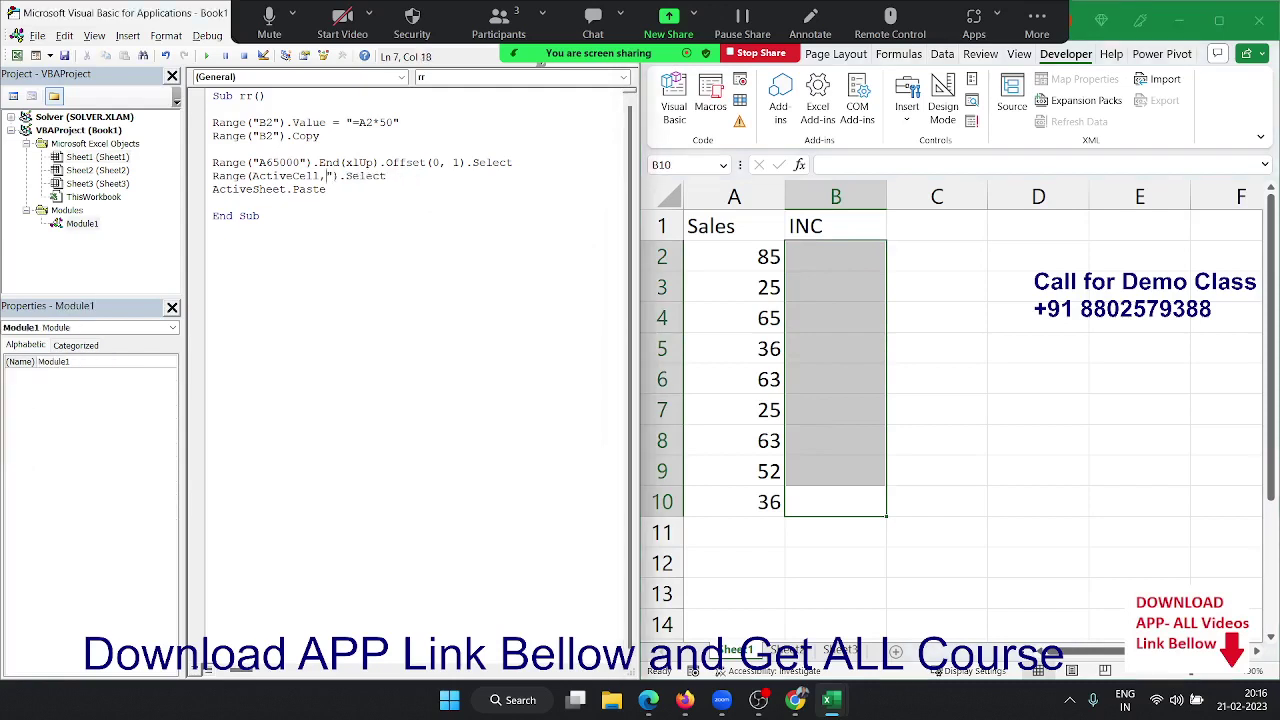
key(Delete)
Set the range's end to ActiveCell.End(xlUp).Offset(1,0).
text(ac)
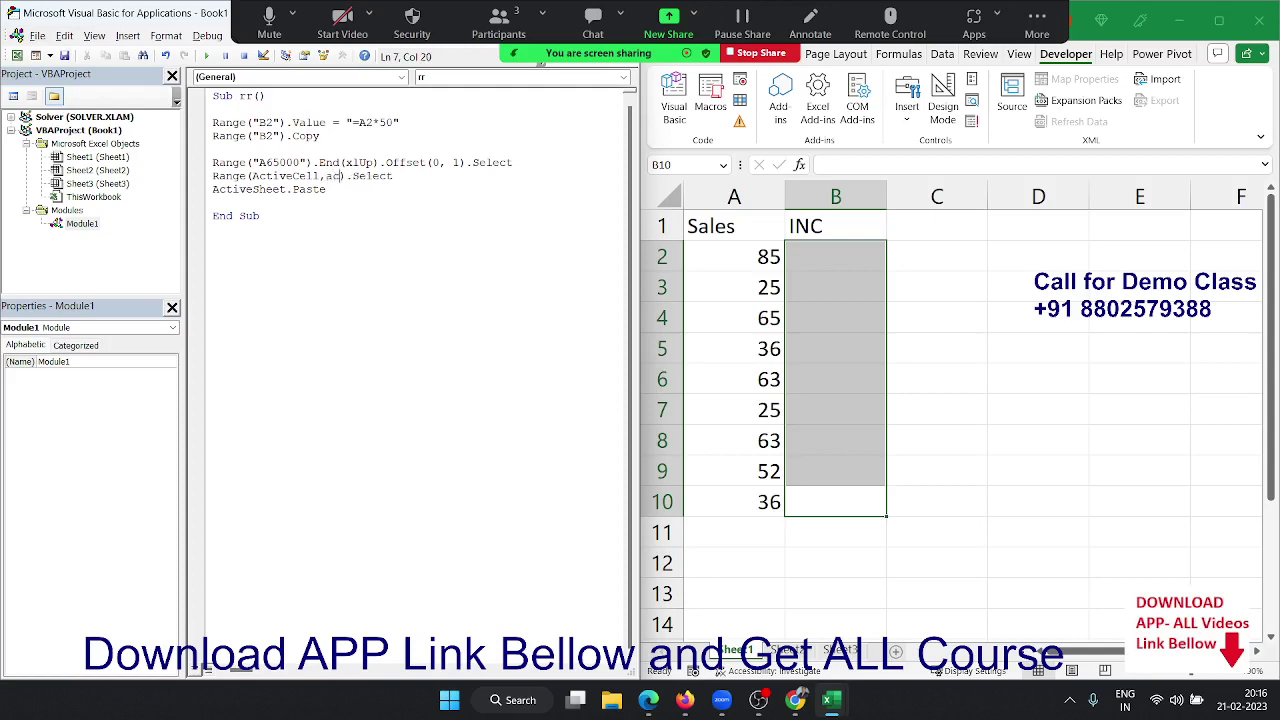
text(tivecell)
text(.E)
key(Tab)
text((xlU)
key(Tab)
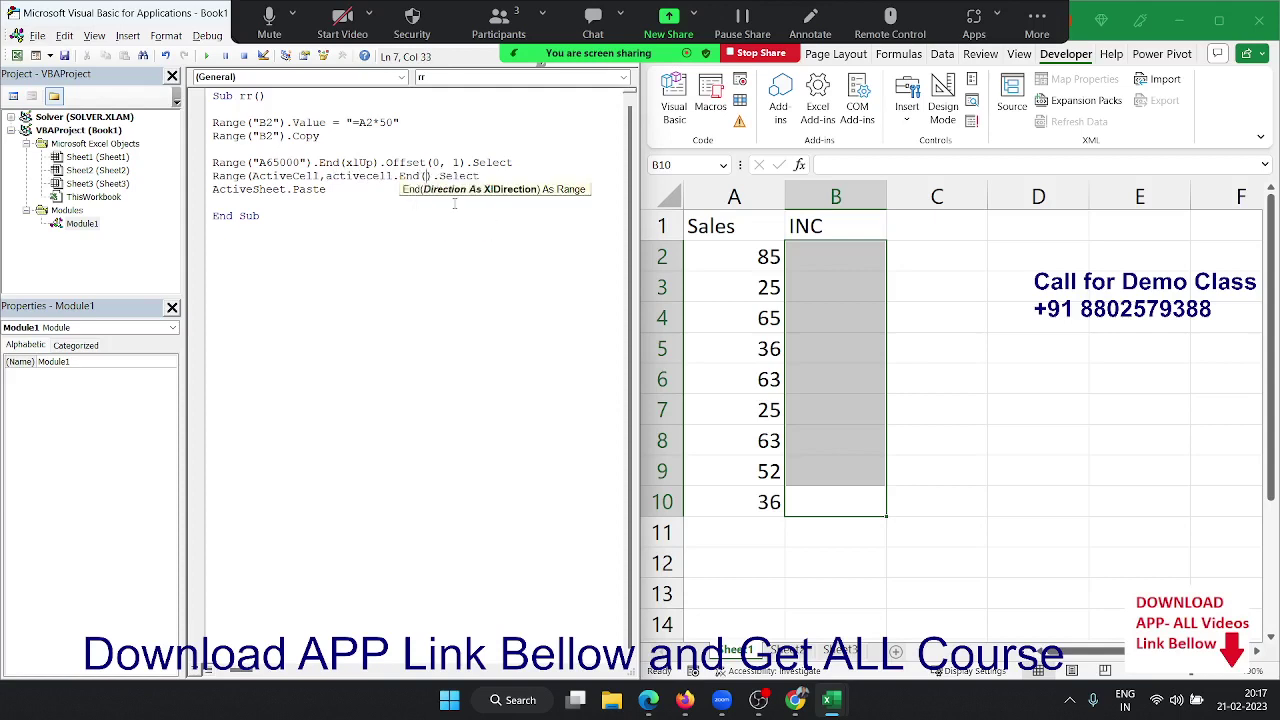
text().)
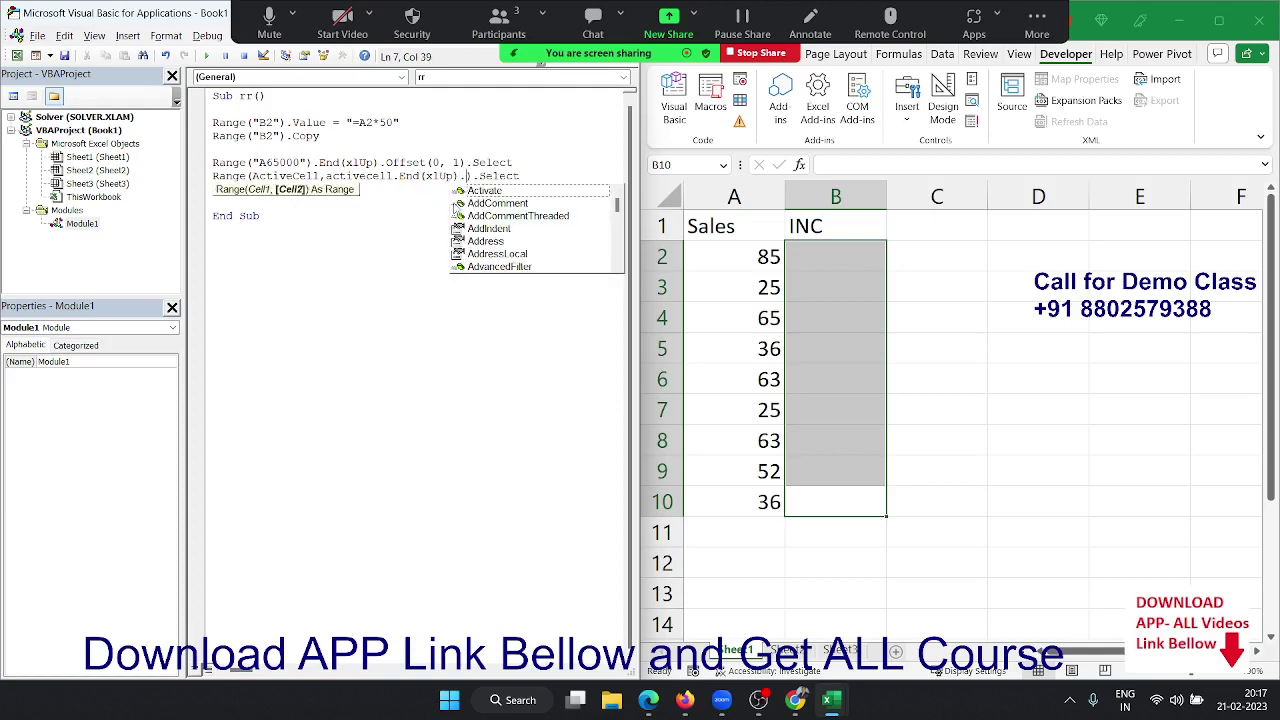
text(O)
key(Tab)
text(()
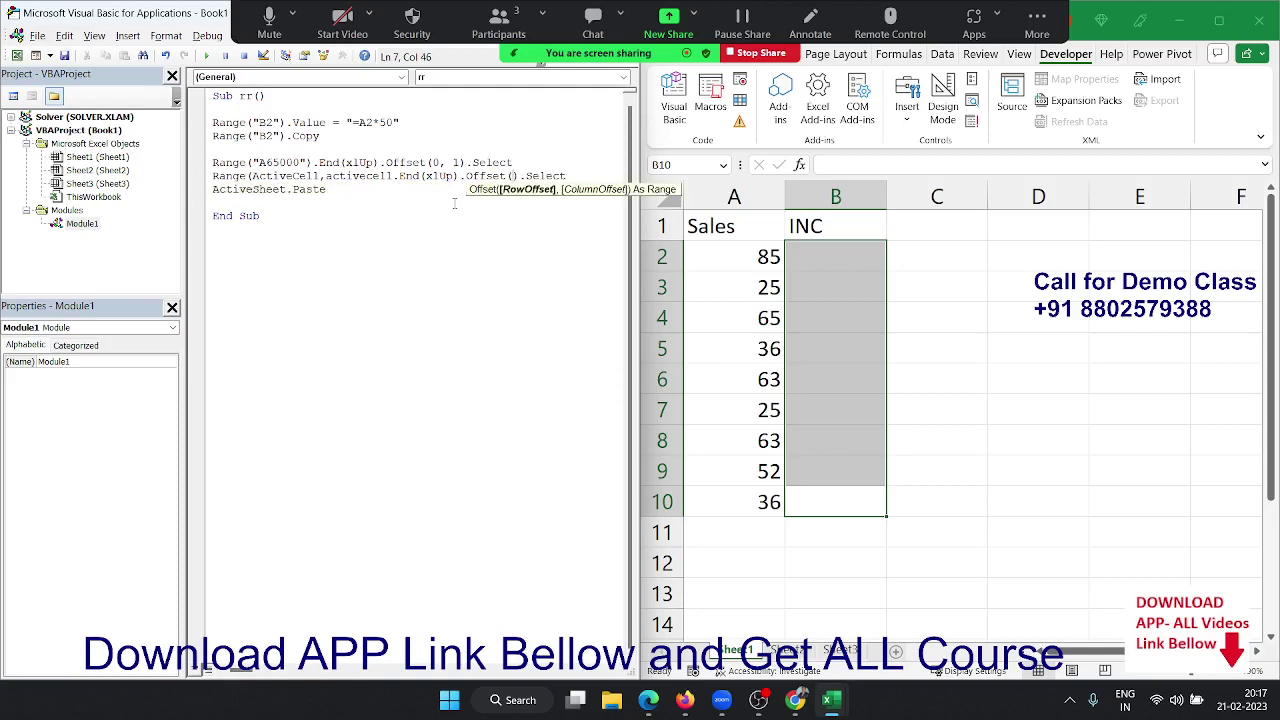
text(10)
key(BackSpace)
text(,0))
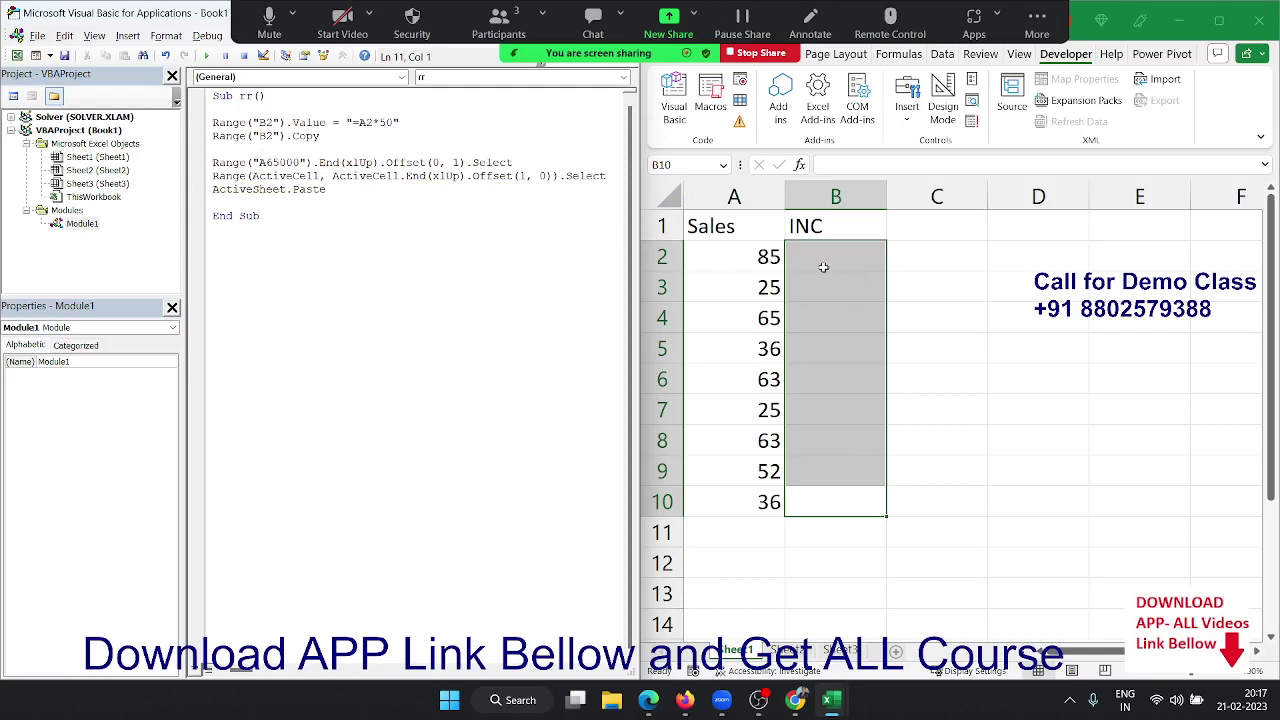
Enter the formula =A2*50 in cell B2.
click(826, 263)
text(=)
key(Left)
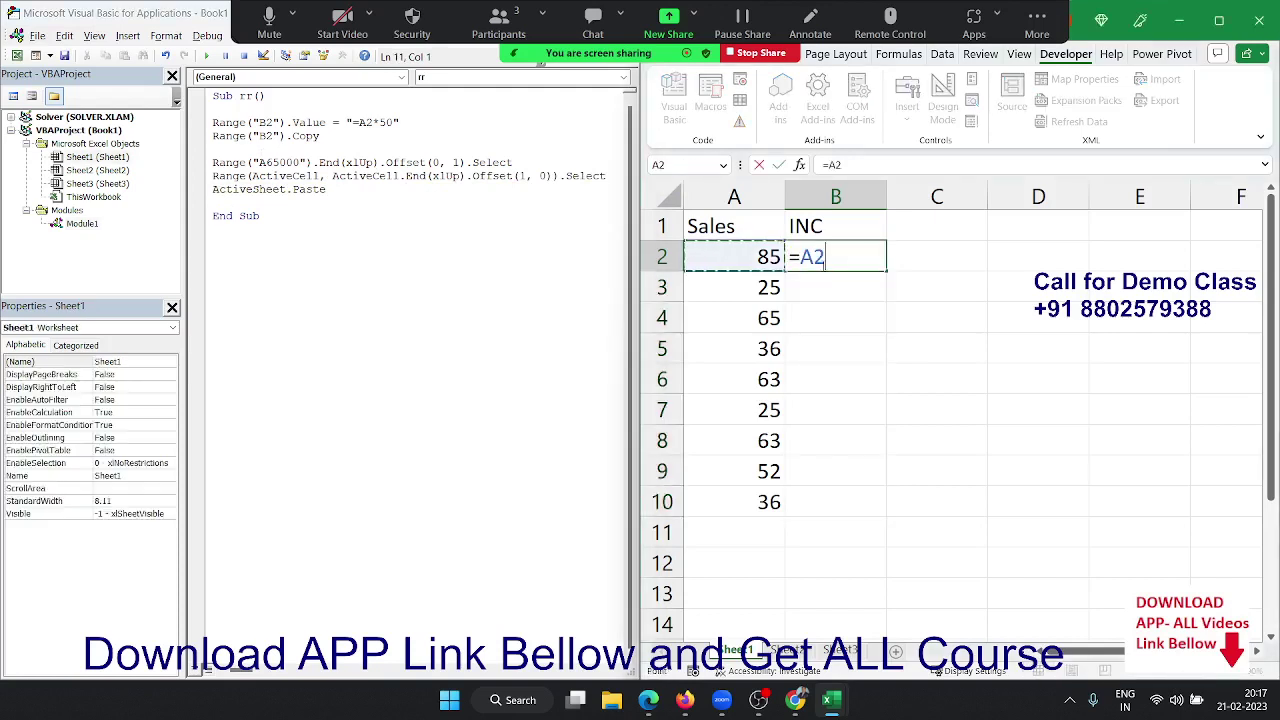
text(*50)
key(Return)
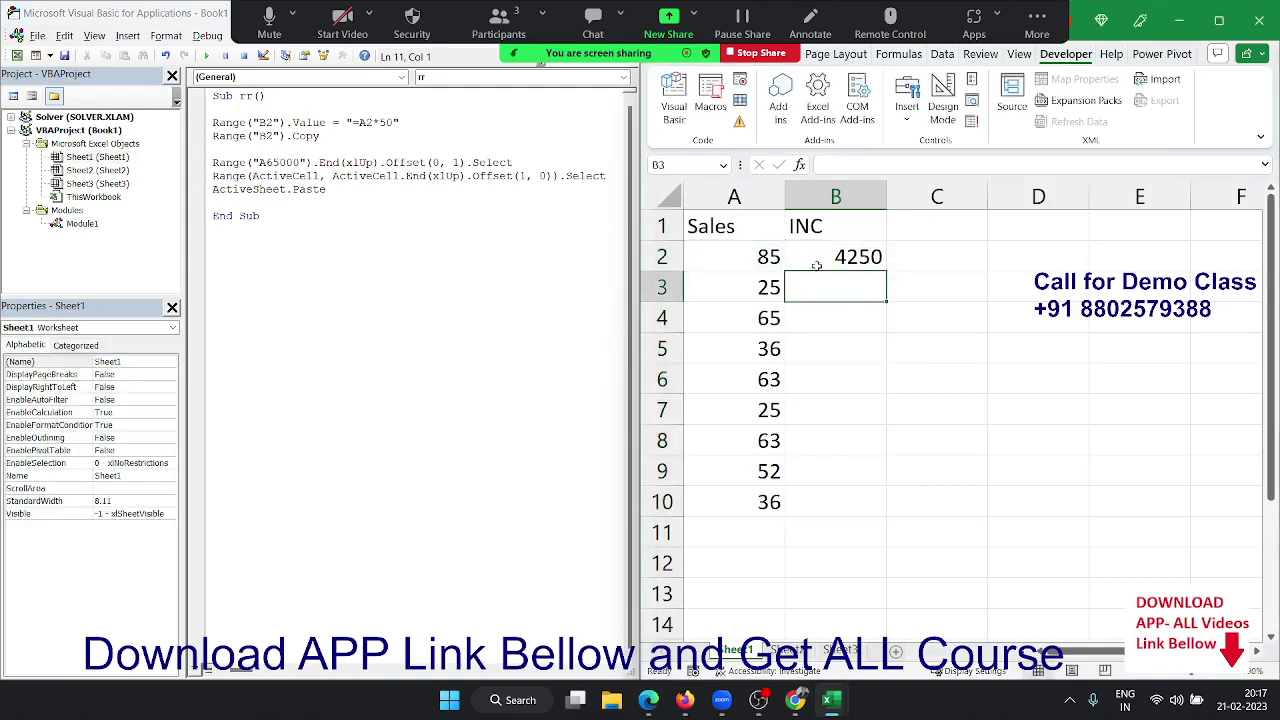
Run the macro so INC fills to row 10, then clear B2:B10.
click(399, 214)
click(335, 175)
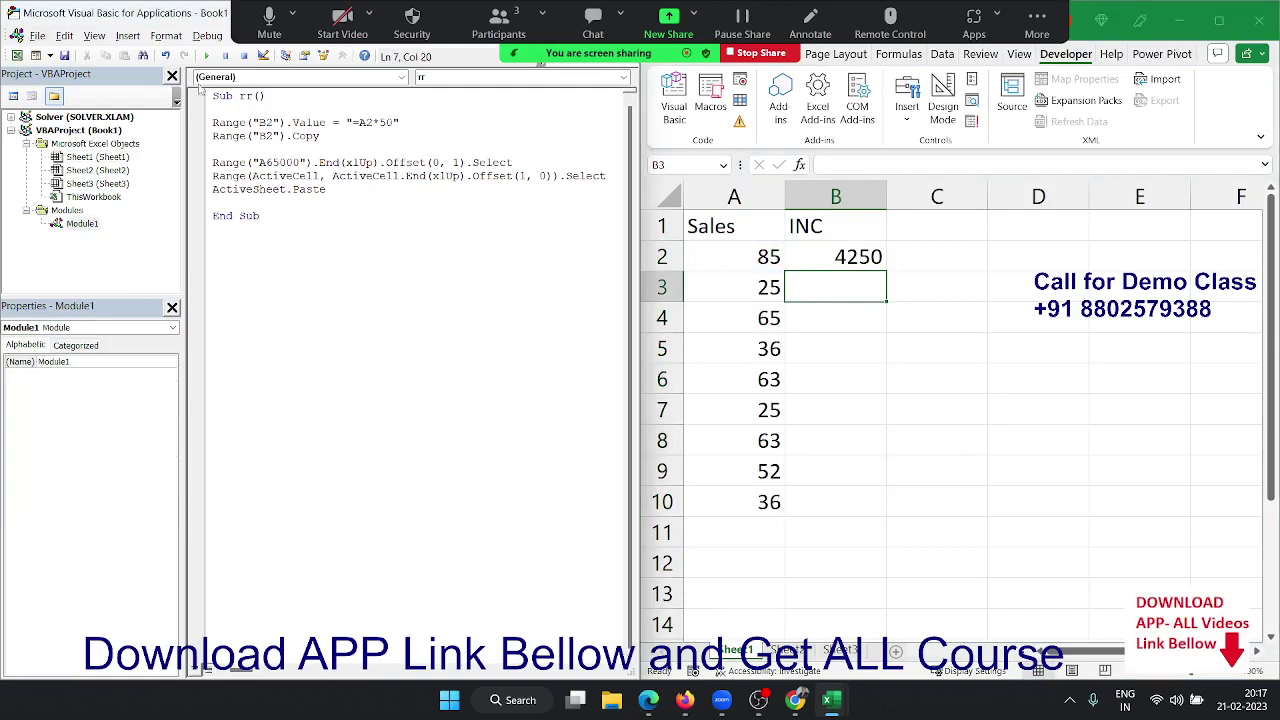
click(206, 57)
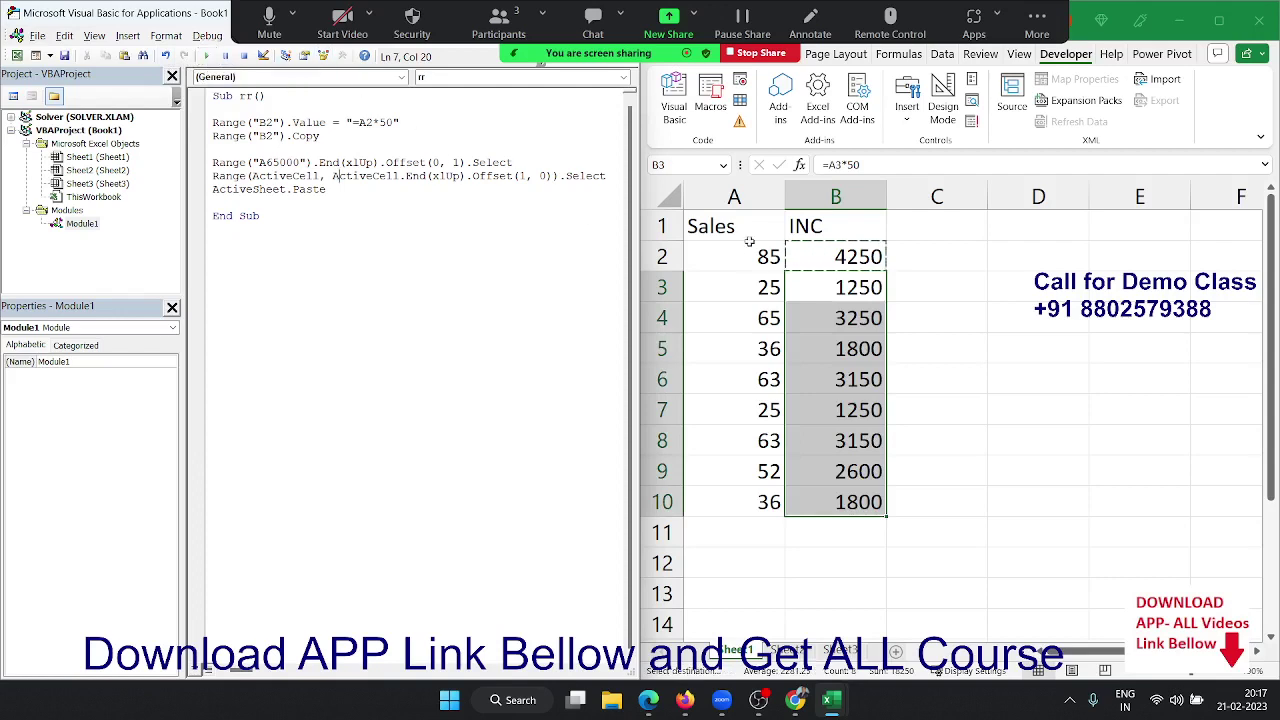
key(Delete)
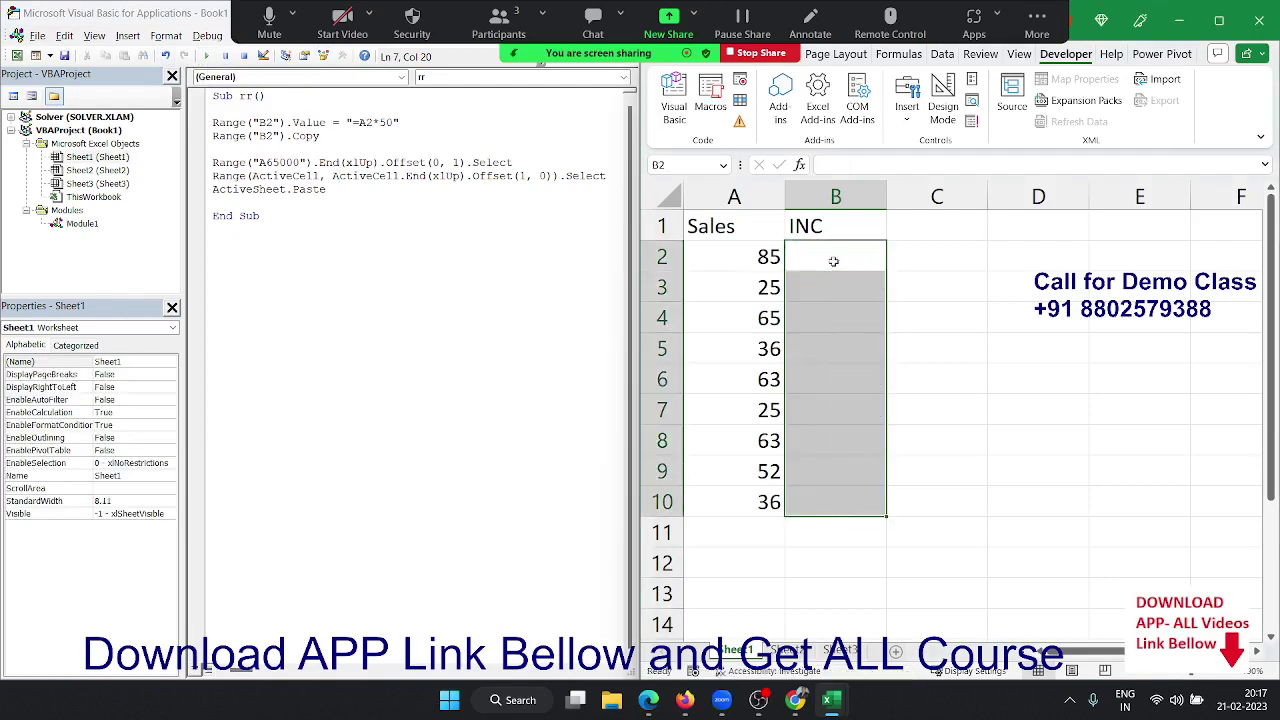
key(Return)
Enter Sales values 52, 25, 5 and 53 in A11:A14.
text(52)
key(Return)
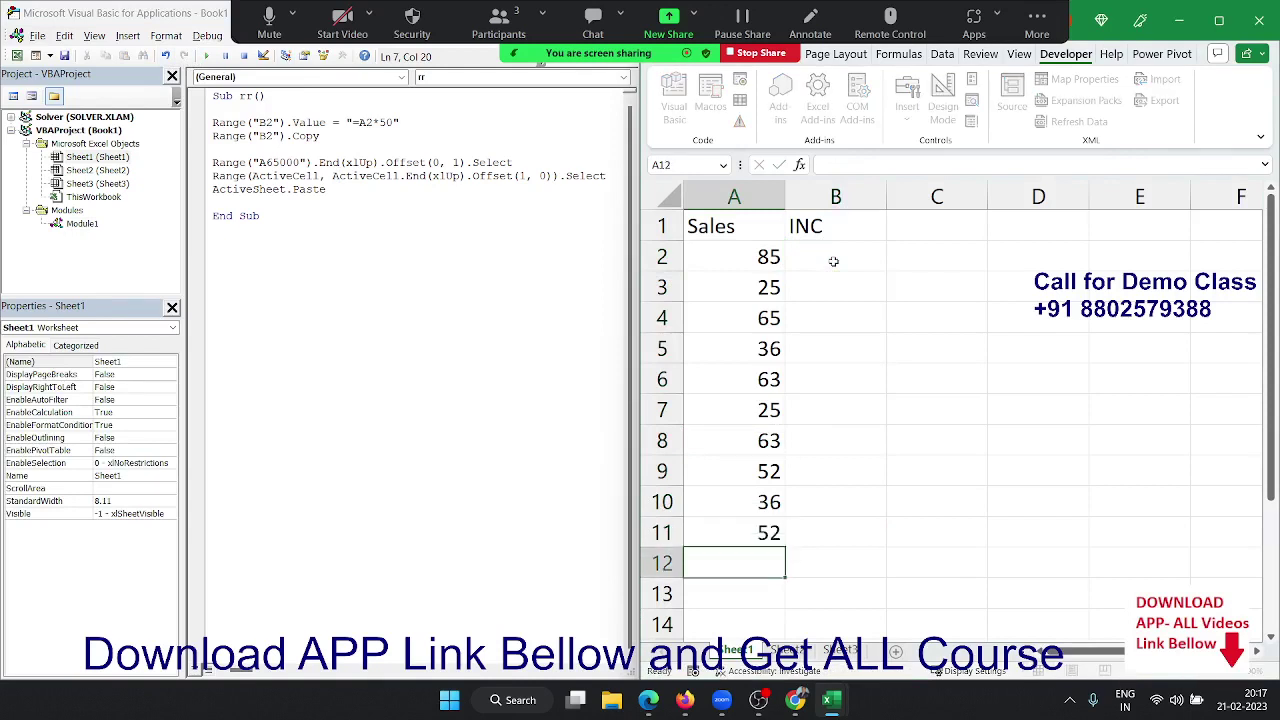
text(25)
key(Return)
text(5)
key(Return)
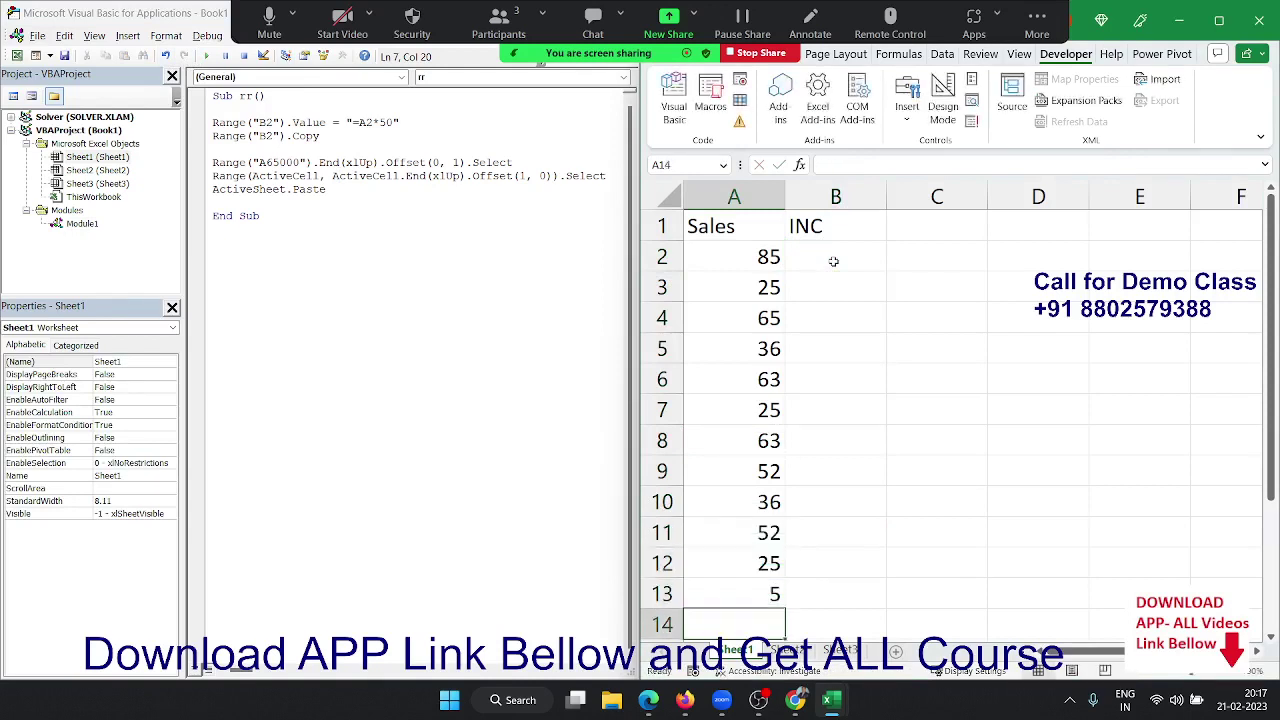
text(53)
key(Return)
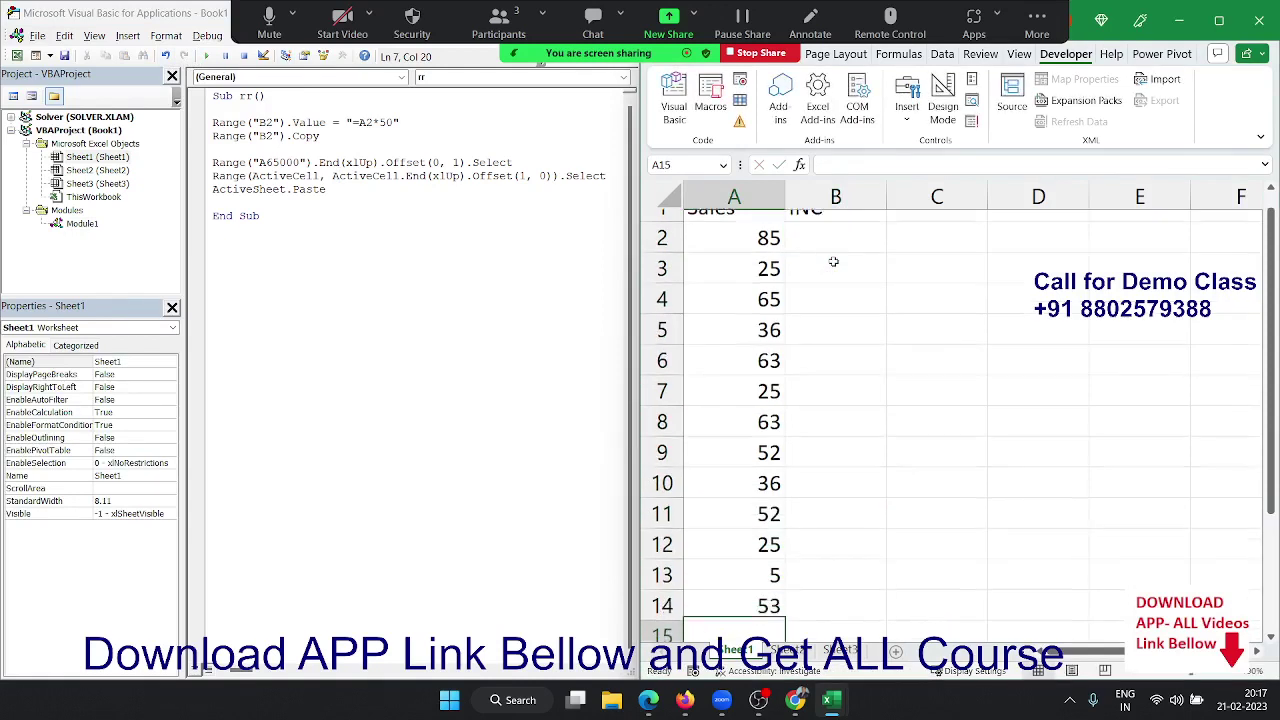
Rerun the rr macro so INC fills down to row 14, ending at 2650.
click(407, 213)
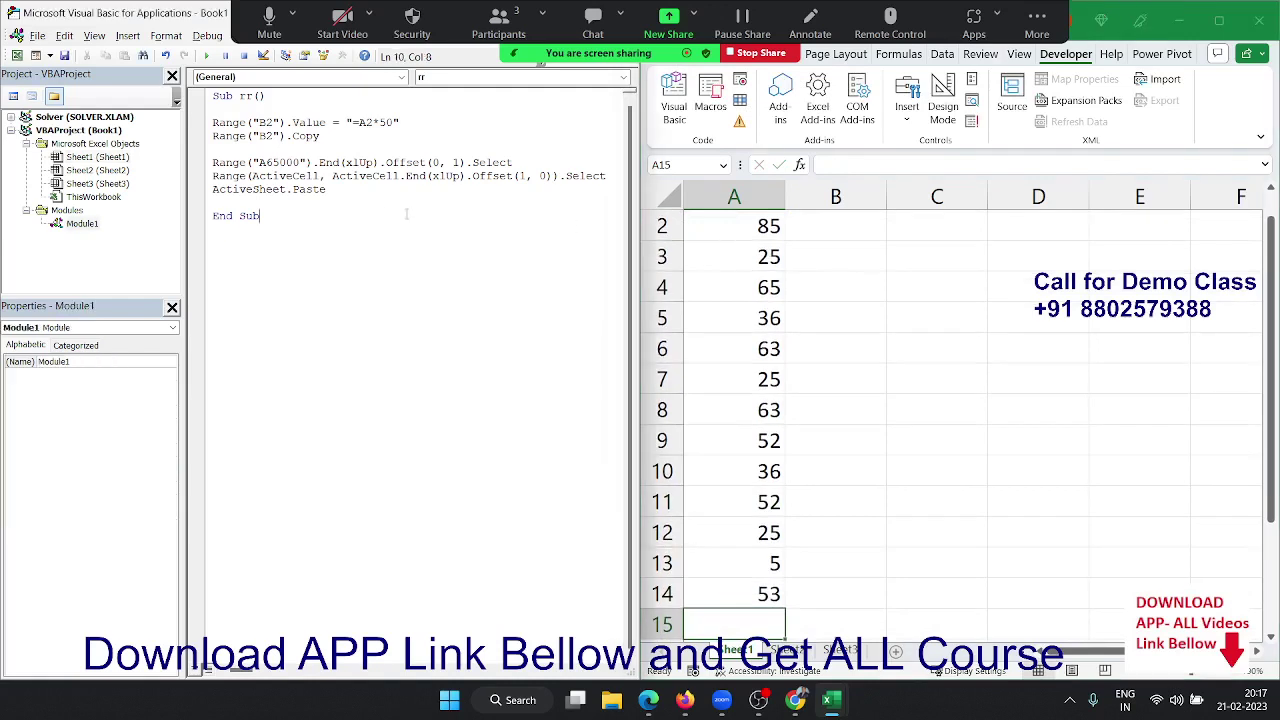
click(333, 174)
click(207, 56)
scroll(932, 528, up, 1)
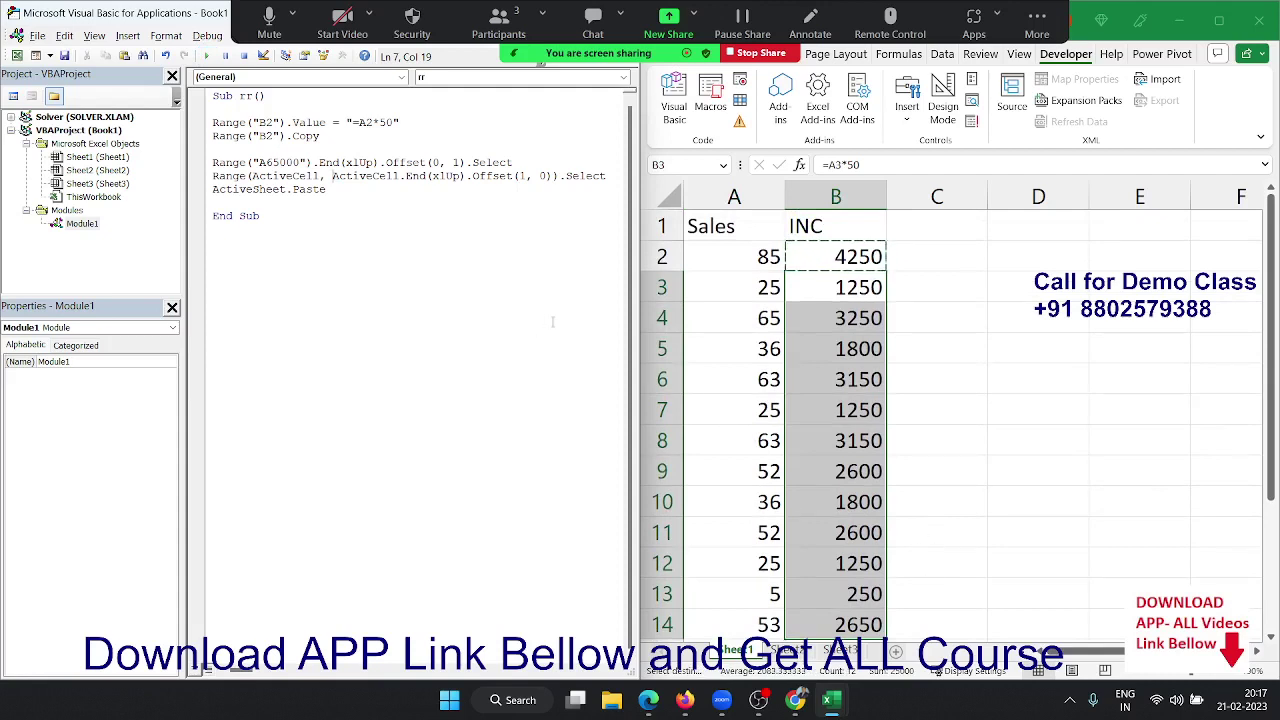
Clear the INC values from B2 down column B on the worksheet.
click(825, 263)
key(ctrl+shift+Down)
key(Delete)
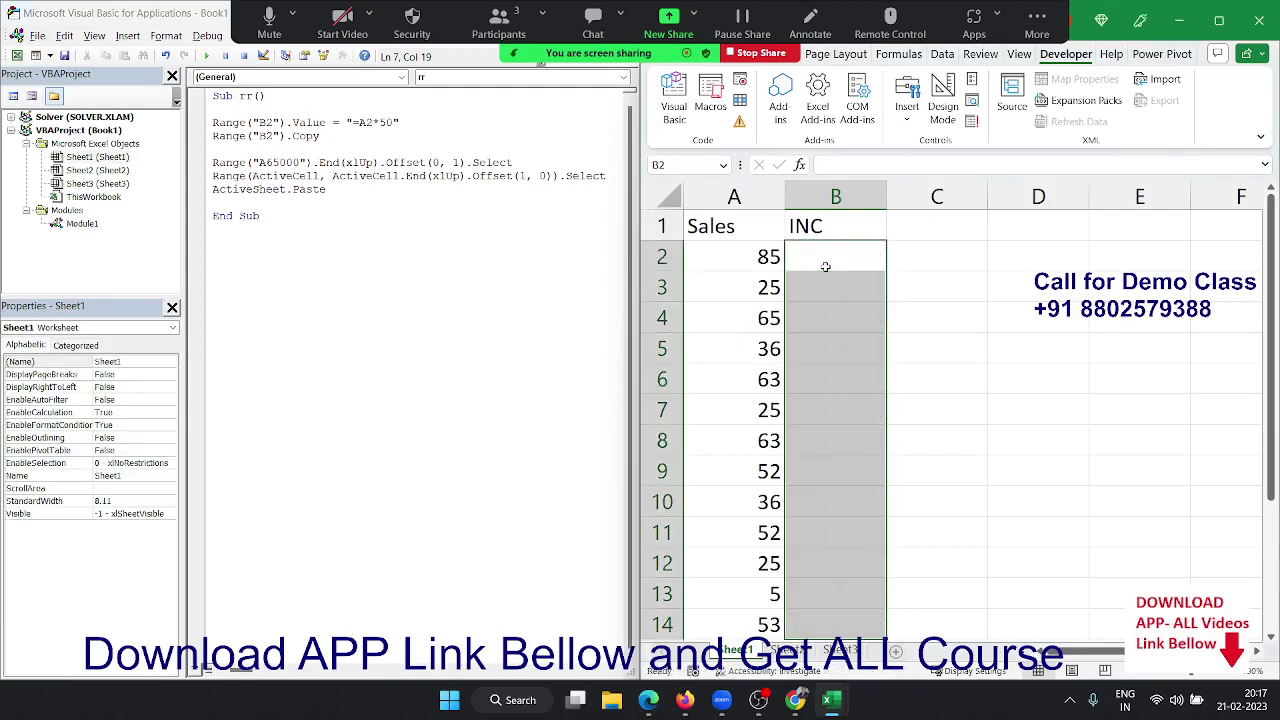
Duplicate the rr macro below itself and rename the copy rr_1.
drag(262, 216, 205, 95)
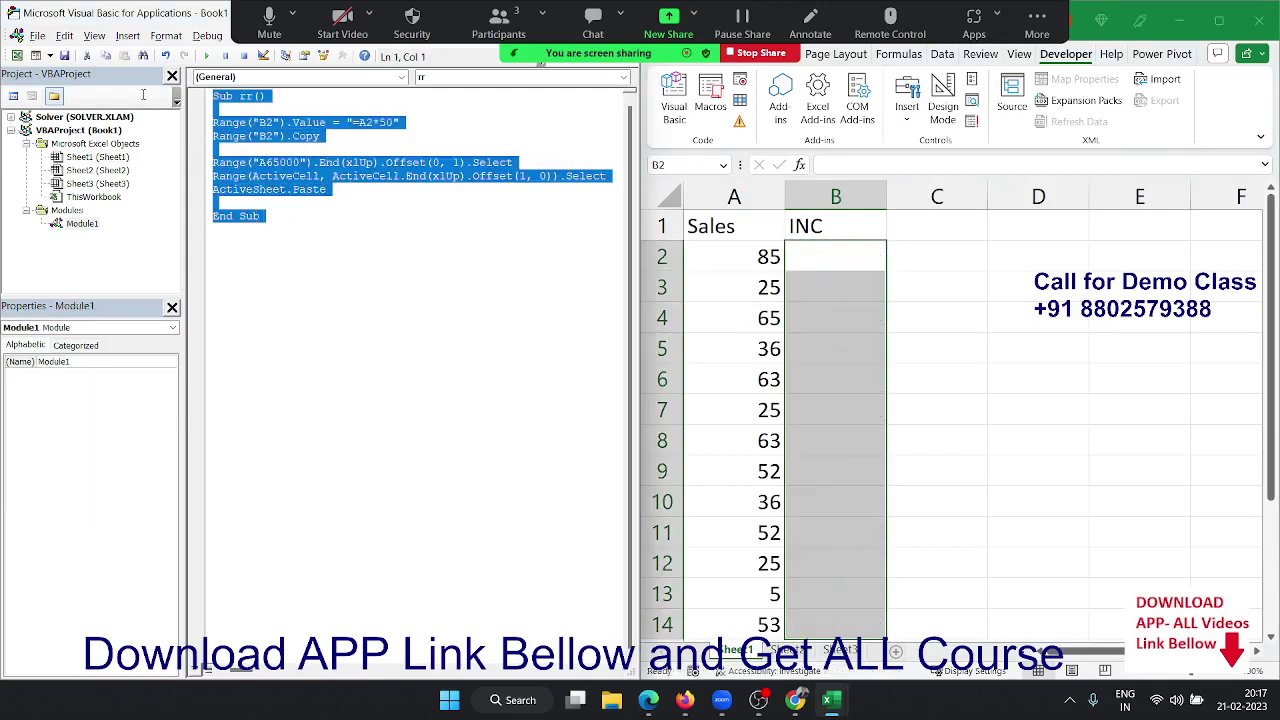
click(221, 257)
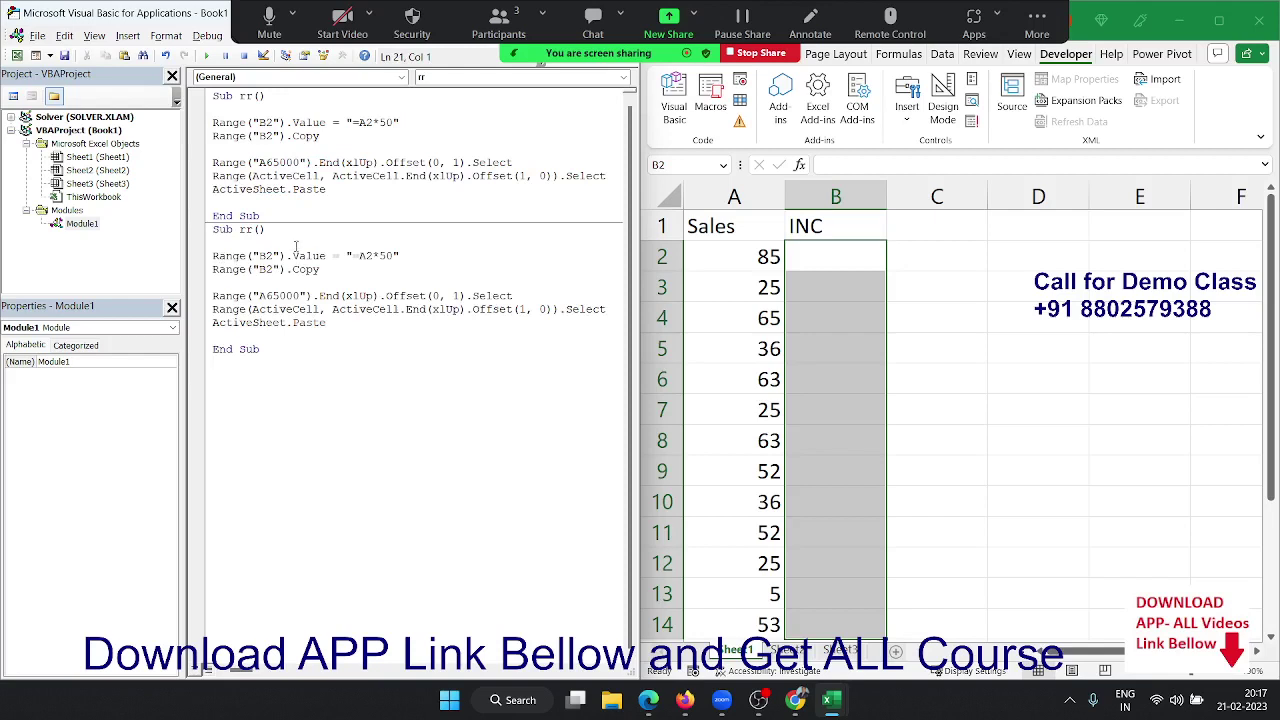
click(264, 229)
text(_1)
click(214, 242)
Delete the Range("B2").Copy line, the ActiveSheet.Paste line and the blank line from rr_1.
click(251, 269)
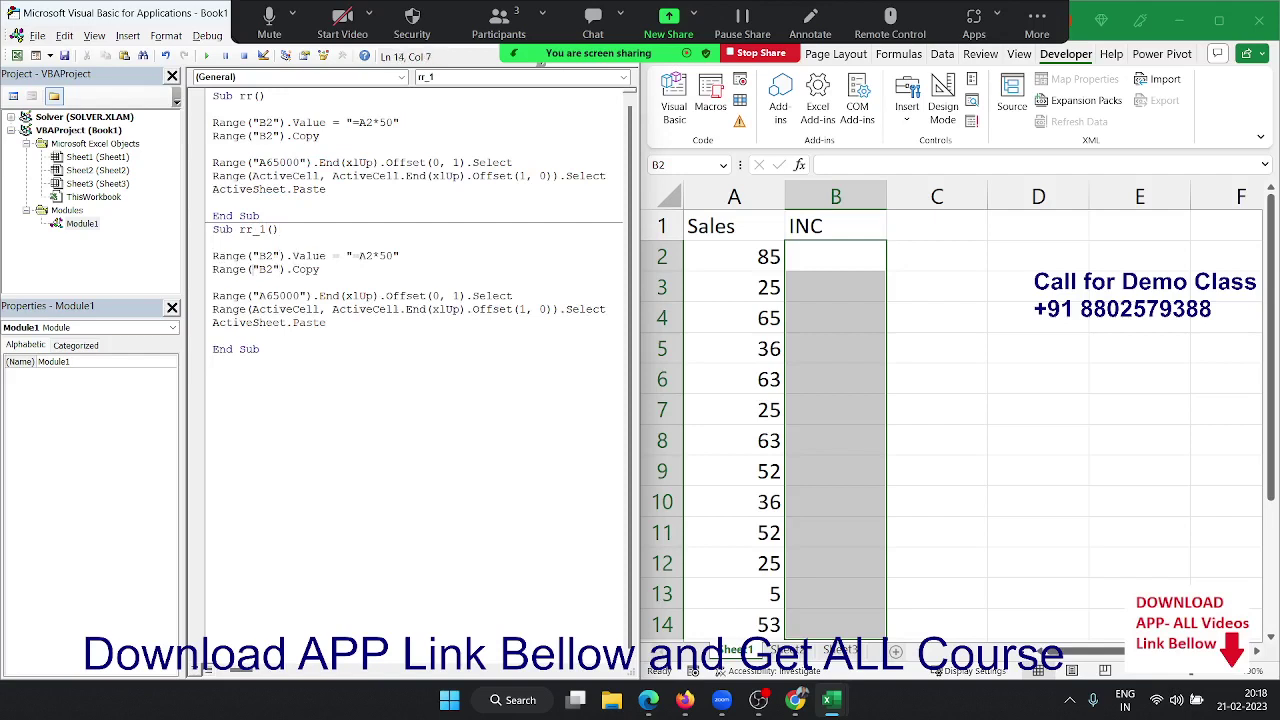
click(216, 269)
key(shift+Down)
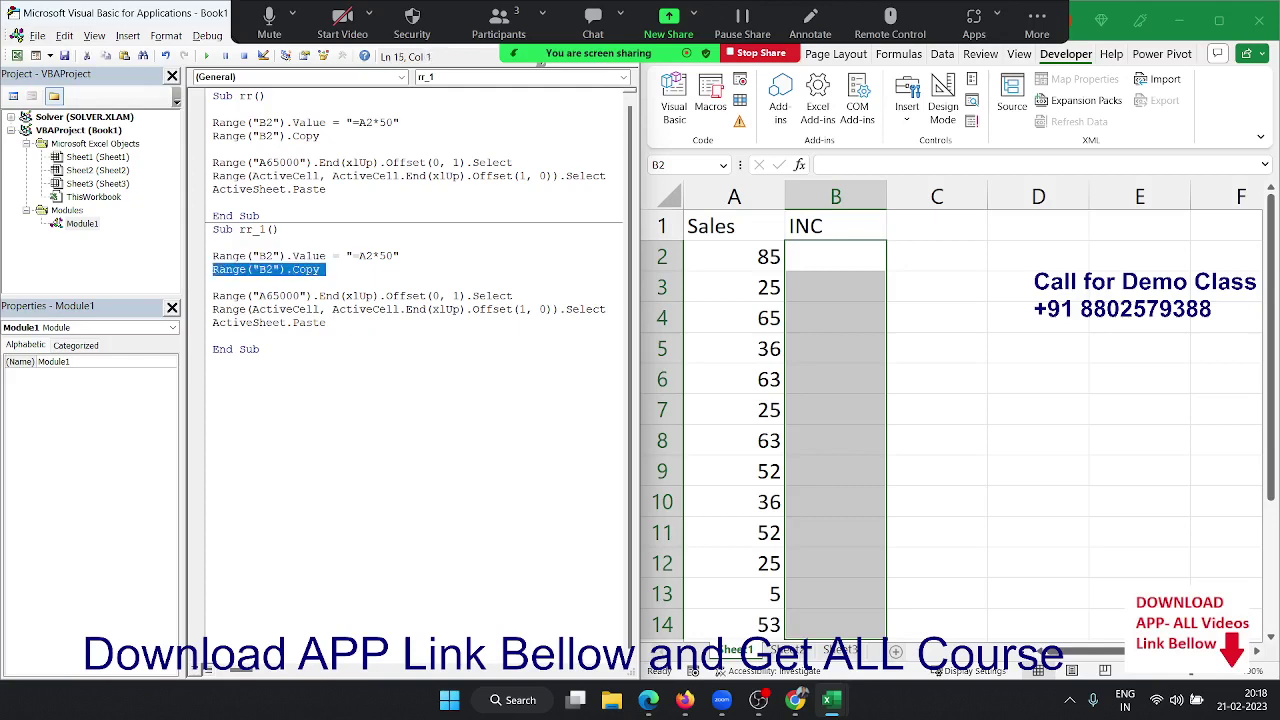
key(Delete)
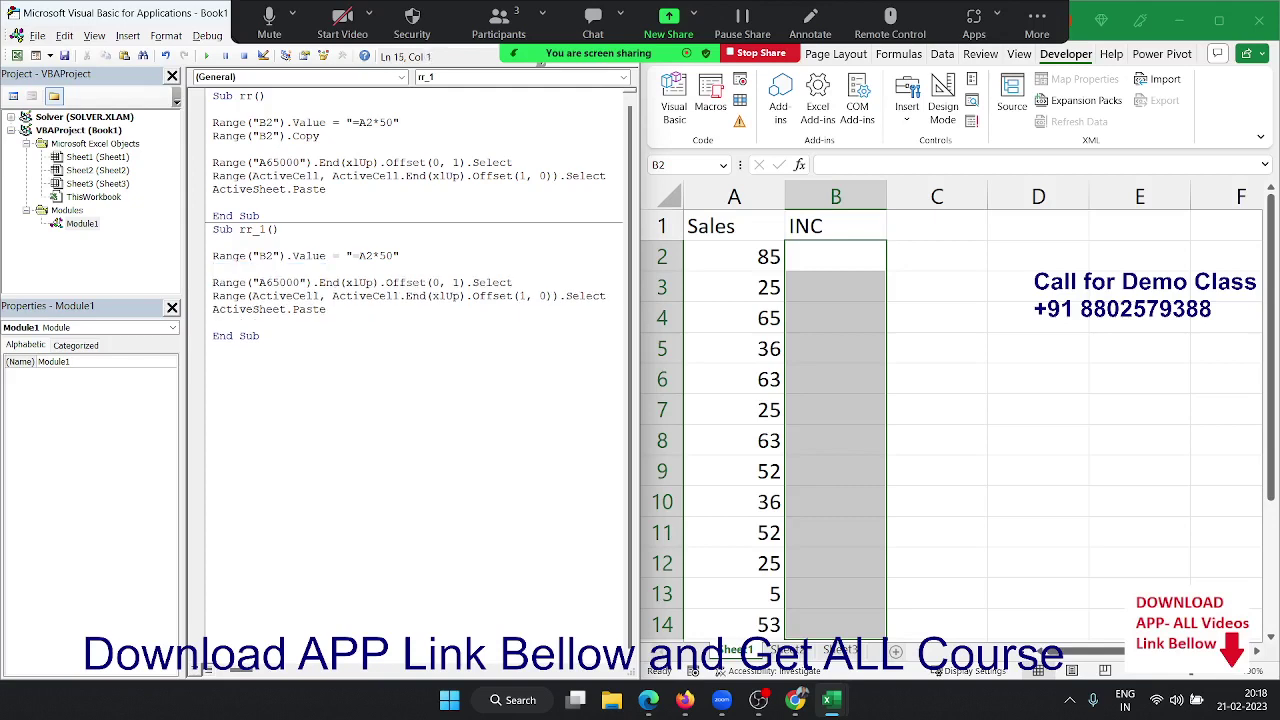
key(shift+Down)
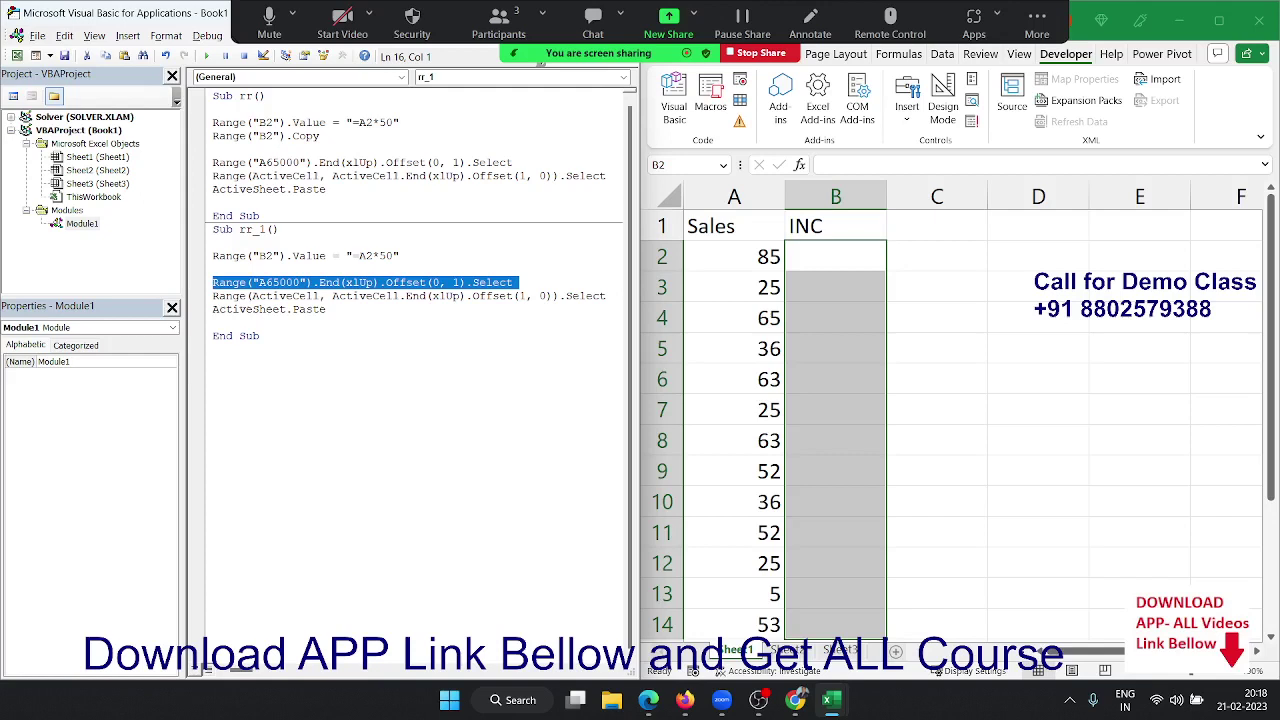
click(213, 296)
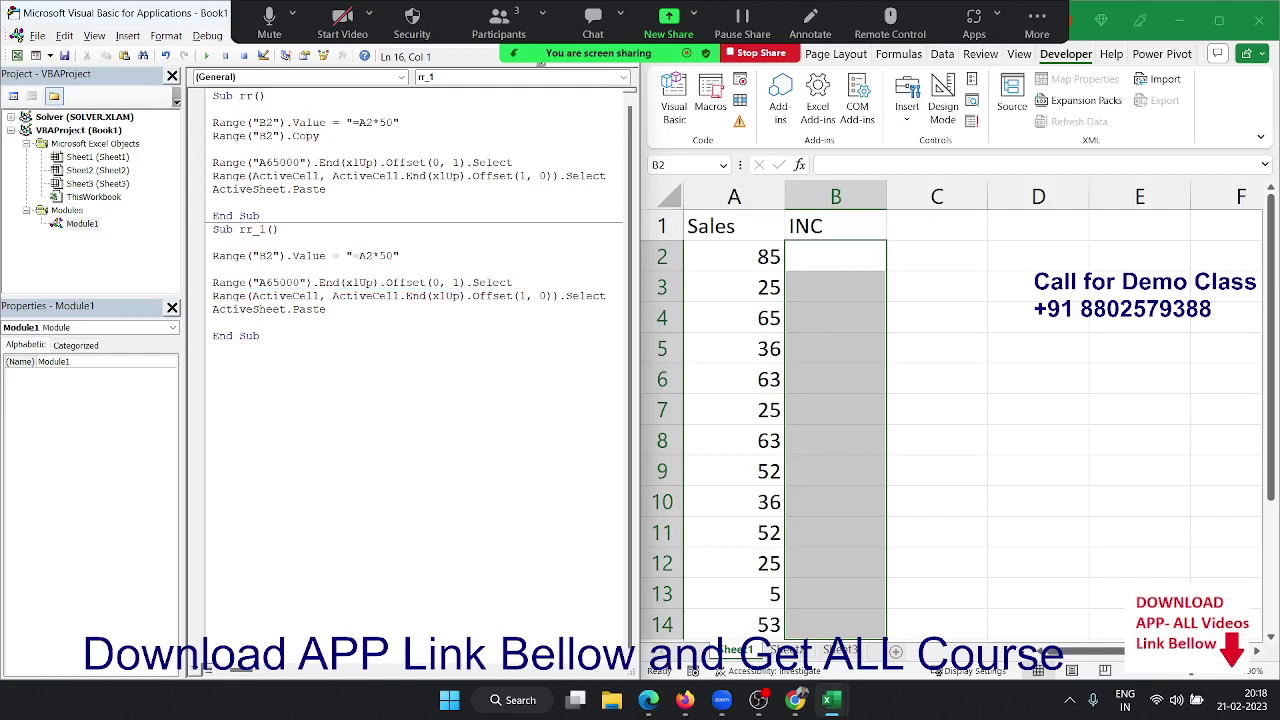
key(Down)
key(shift+Down)
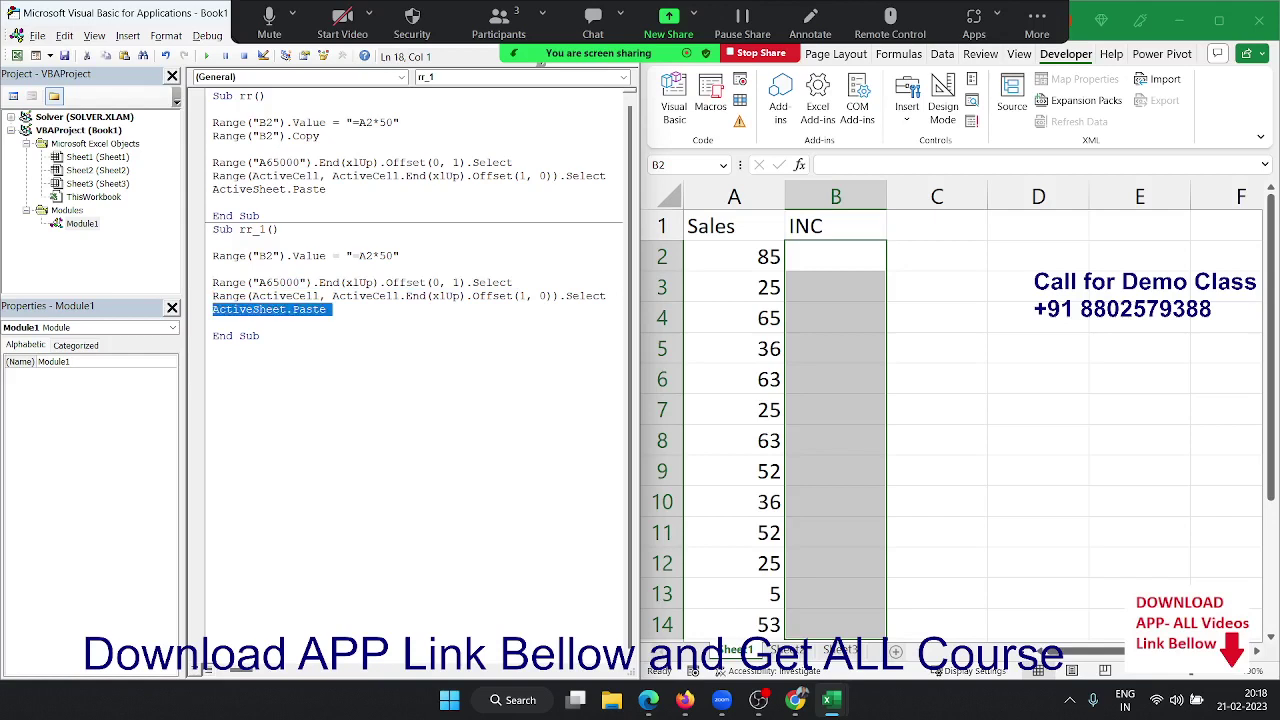
key(Delete)
key(Up)
key(Up)
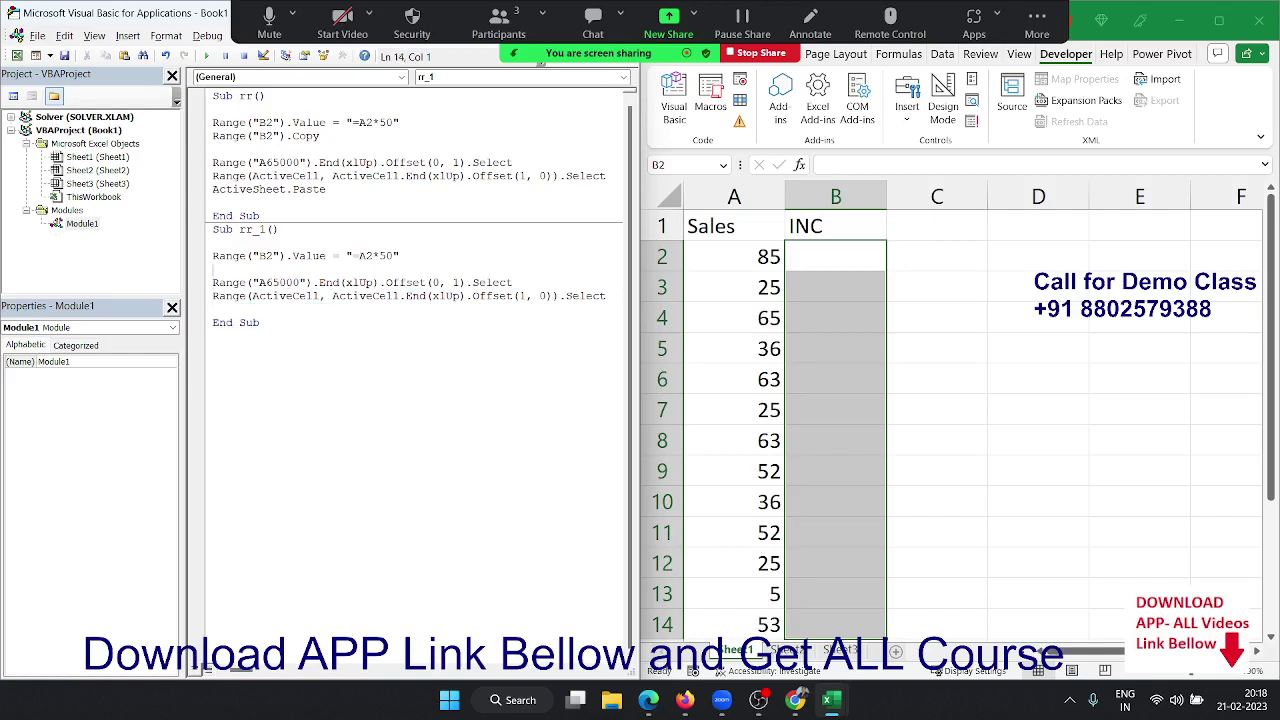
key(BackSpace)
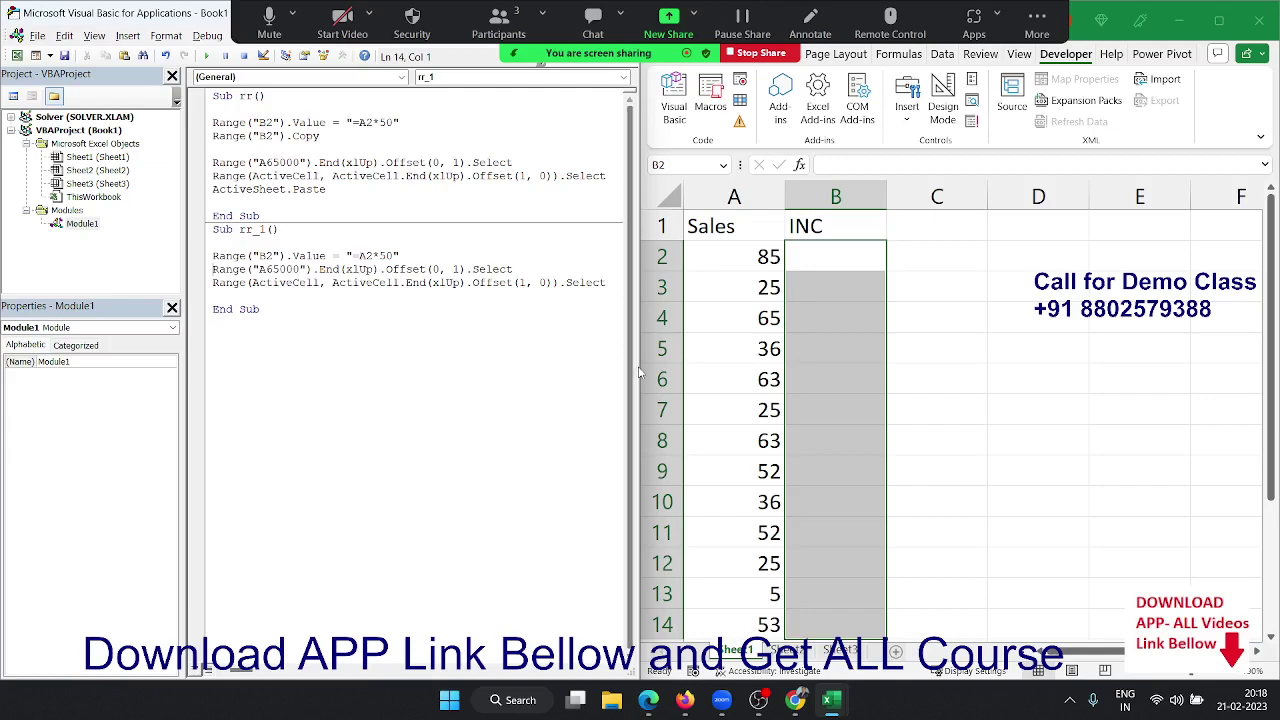
Add Selection.FillDown as the last line of rr_1 before End Sub.
drag(640, 368, 733, 368)
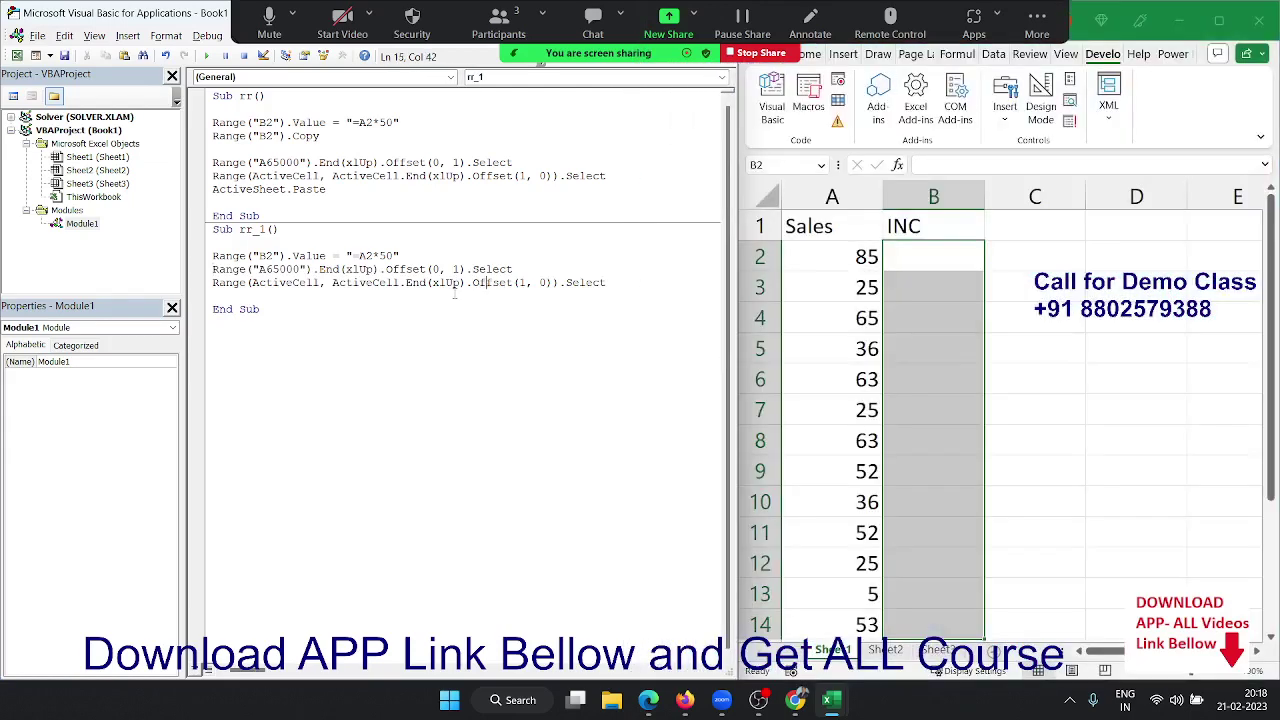
click(455, 295)
key(Return)
key(Up)
text(sel)
text(ect)
text(ion.f)
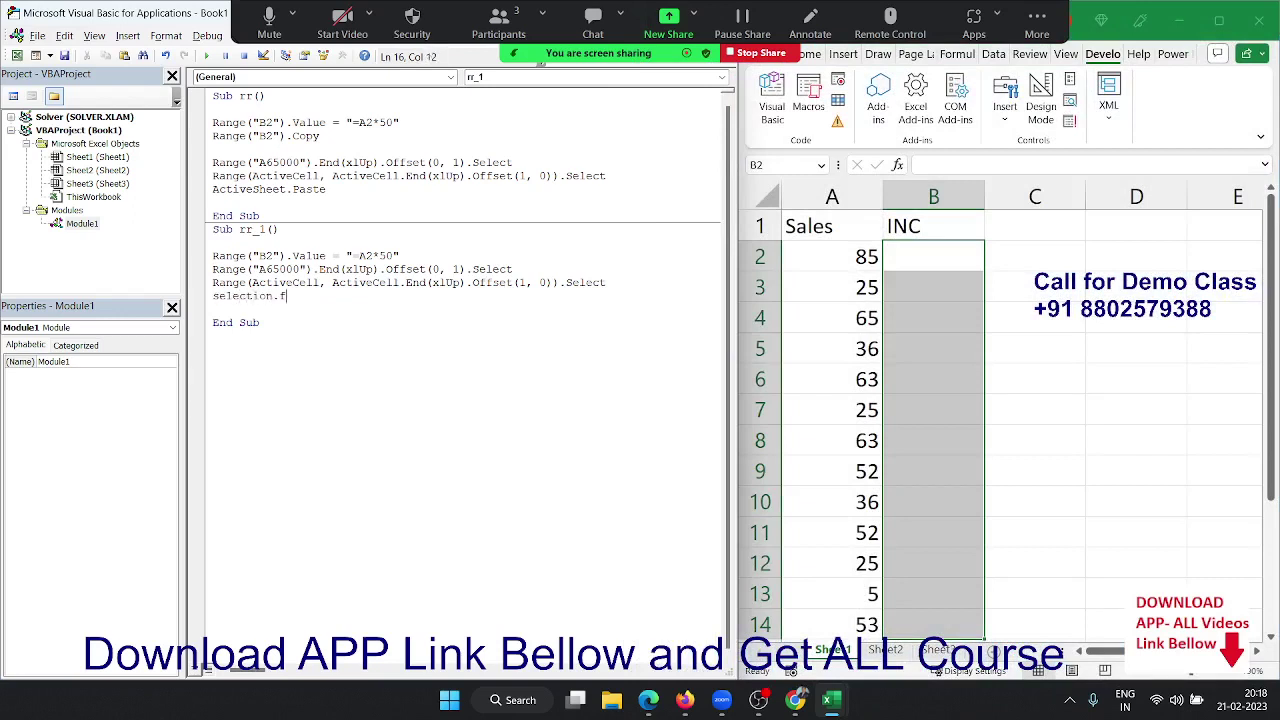
text(illdo)
text(wn)
click(444, 330)
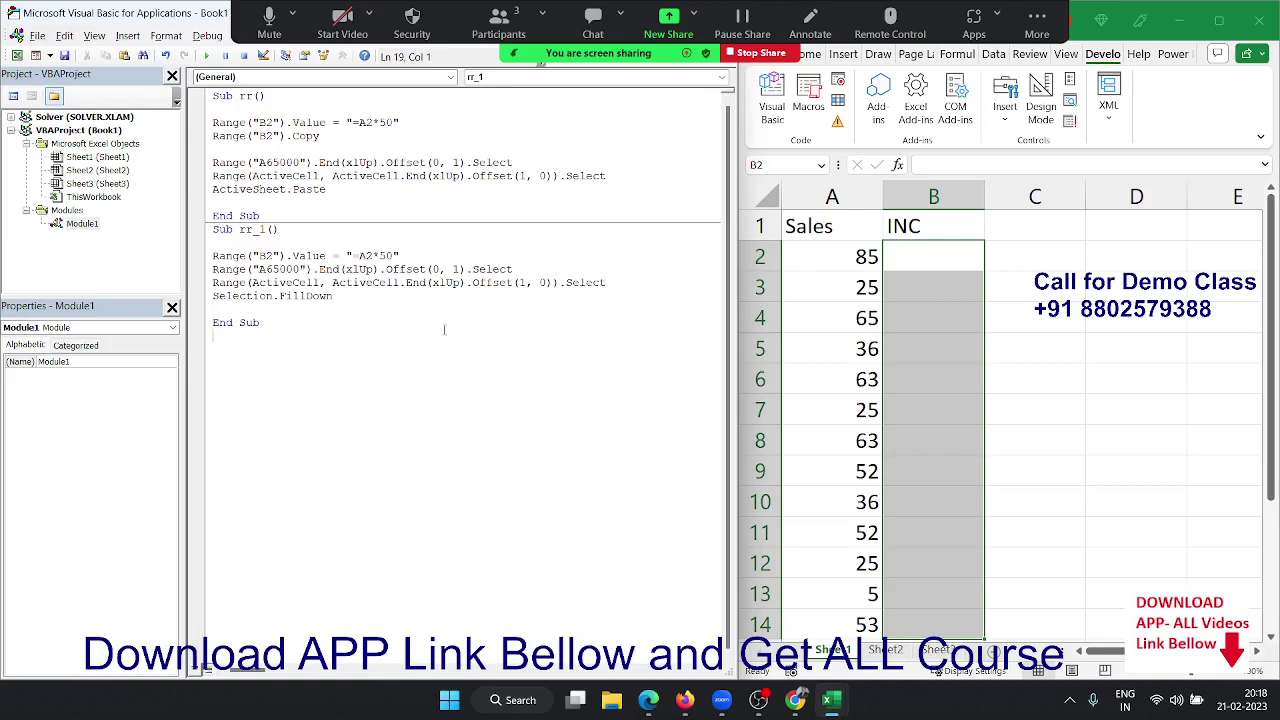
Remove .Offset(1, 0) from the range line and restore the closing parenthesis after xlUp.
click(521, 283)
key(Delete)
key(Delete)
key(Delete)
key(Delete)
key(Delete)
key(BackSpace)
key(Delete)
key(Delete)
key(Delete)
key(Delete)
key(Delete)
key(Delete)
key(Delete)
key(Delete)
click(493, 379)
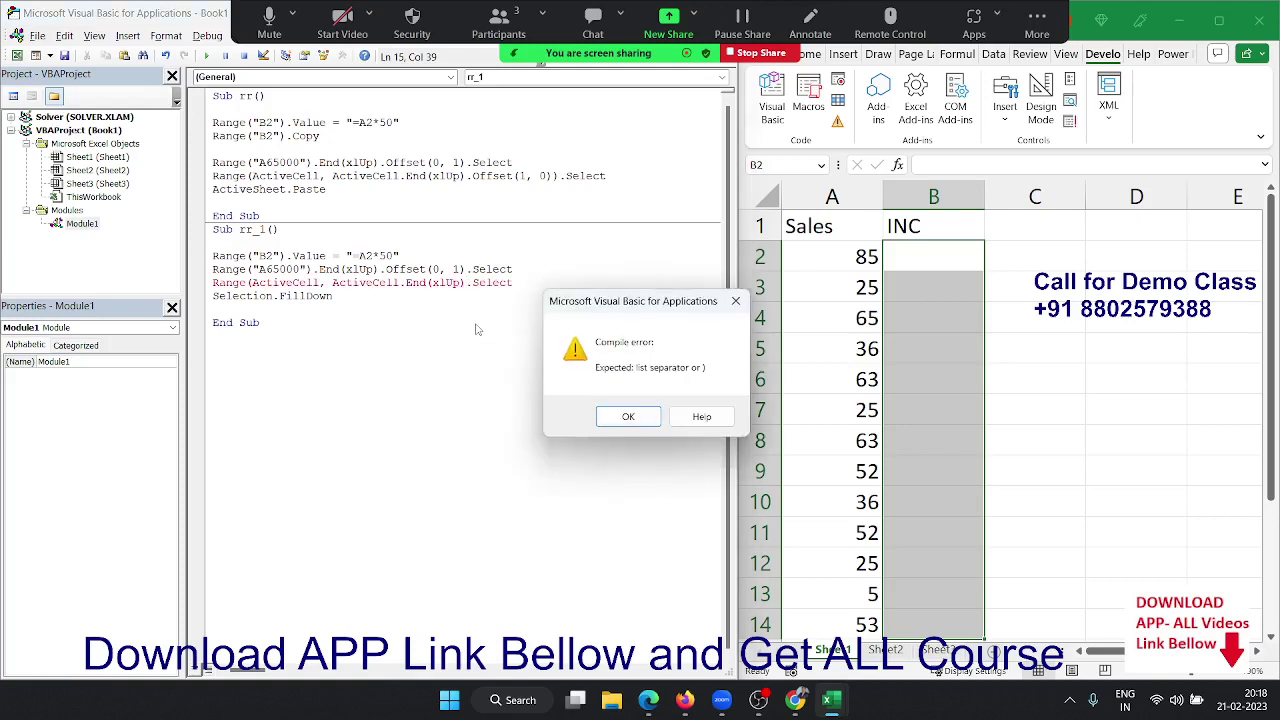
key(Return)
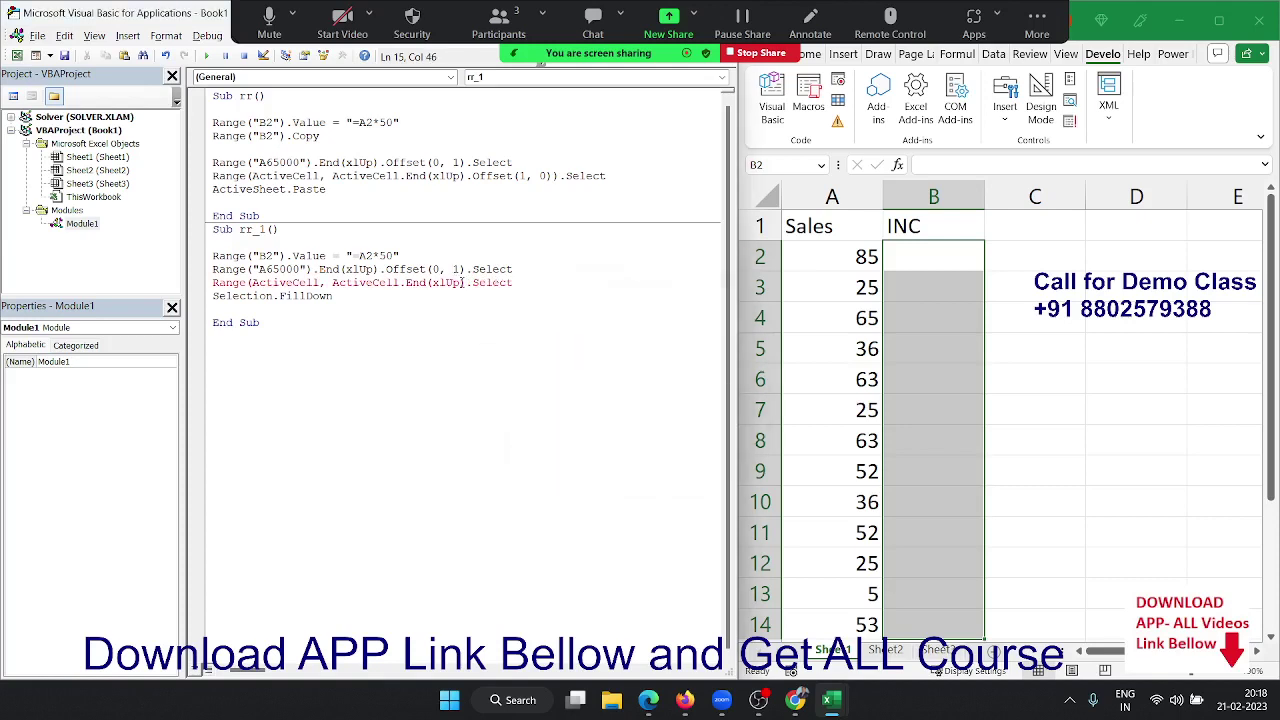
click(462, 283)
click(466, 284)
text())
click(367, 258)
click(896, 252)
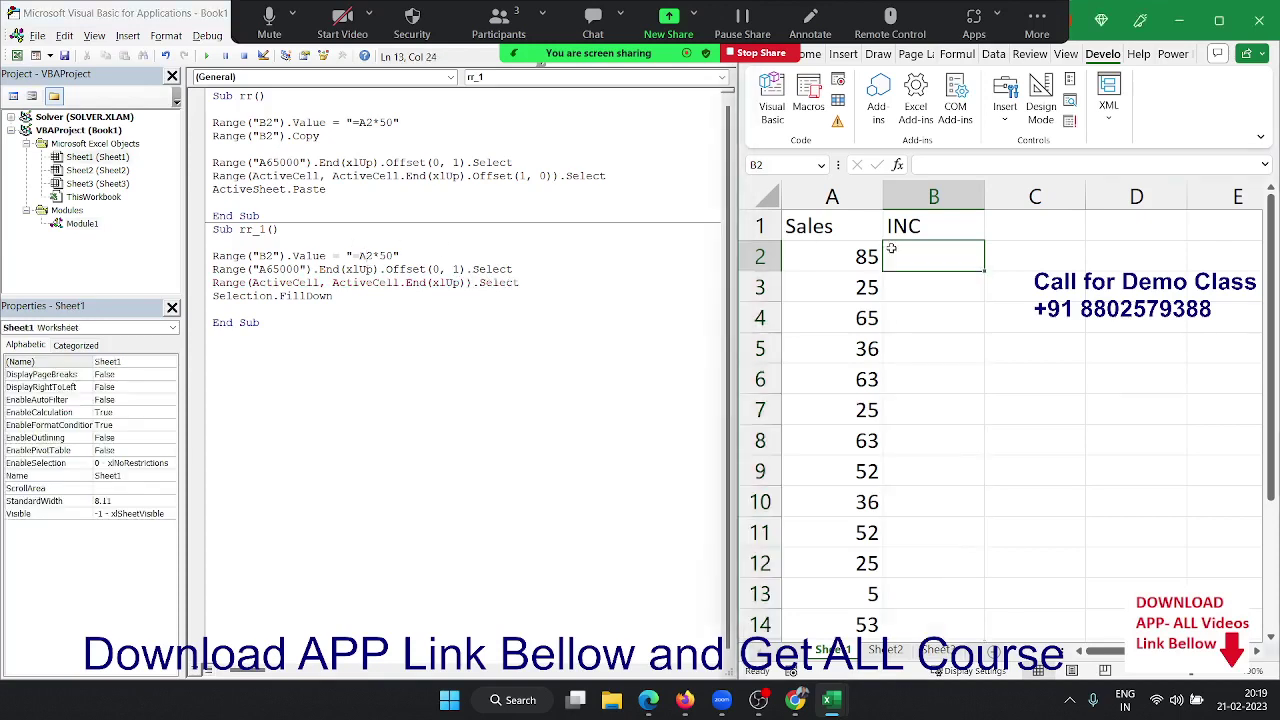
text(=)
key(Left)
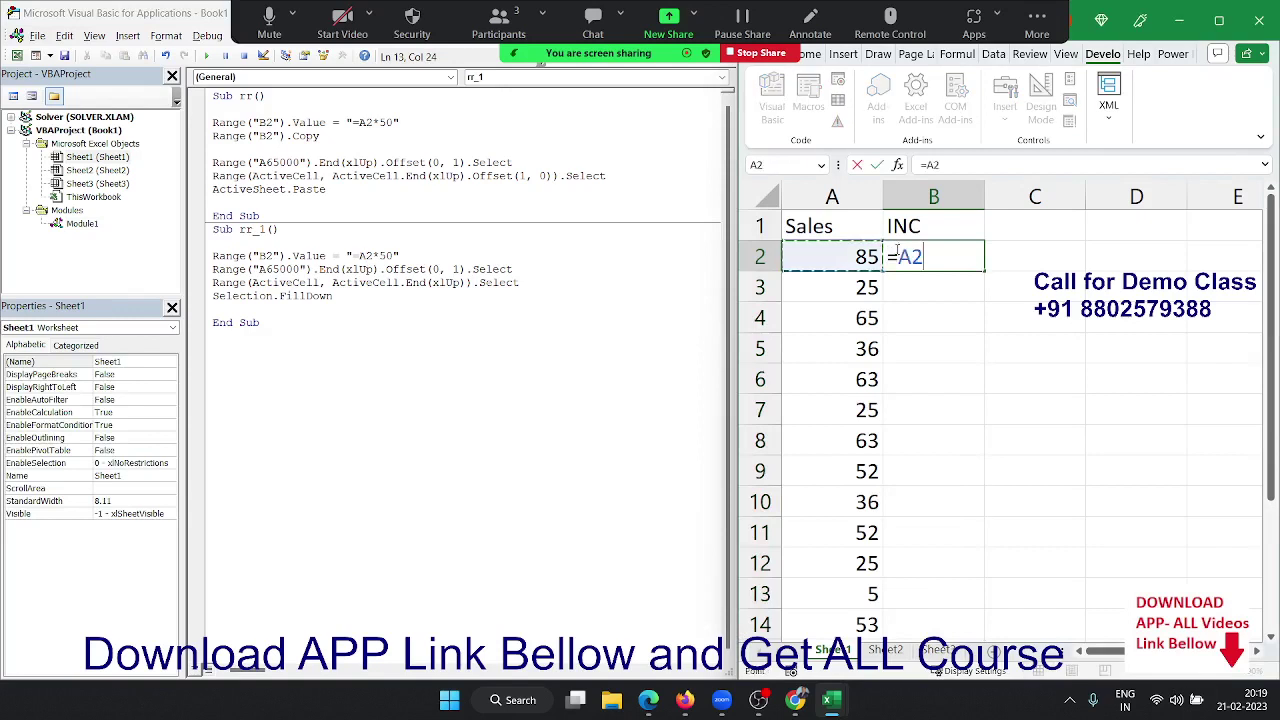
text(*50)
key(BackSpace)
text(50)
key(Return)
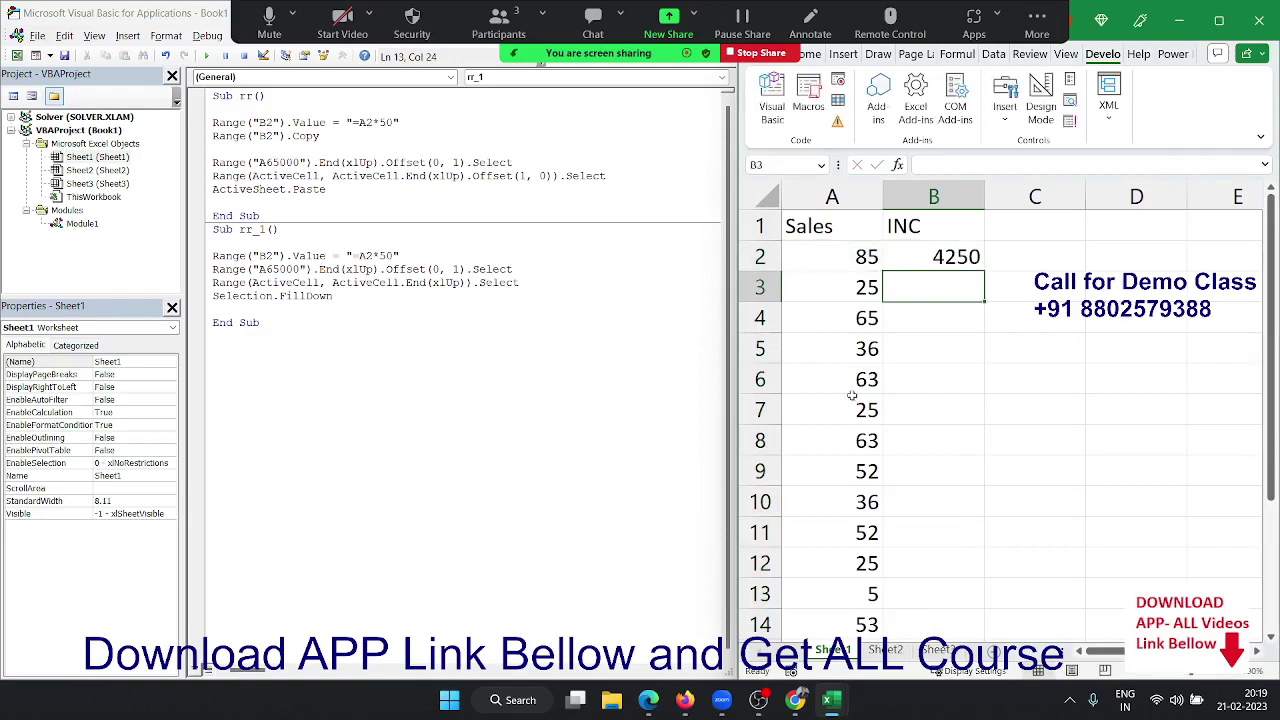
click(785, 166)
text(a65000)
key(Return)
key(ctrl+Up)
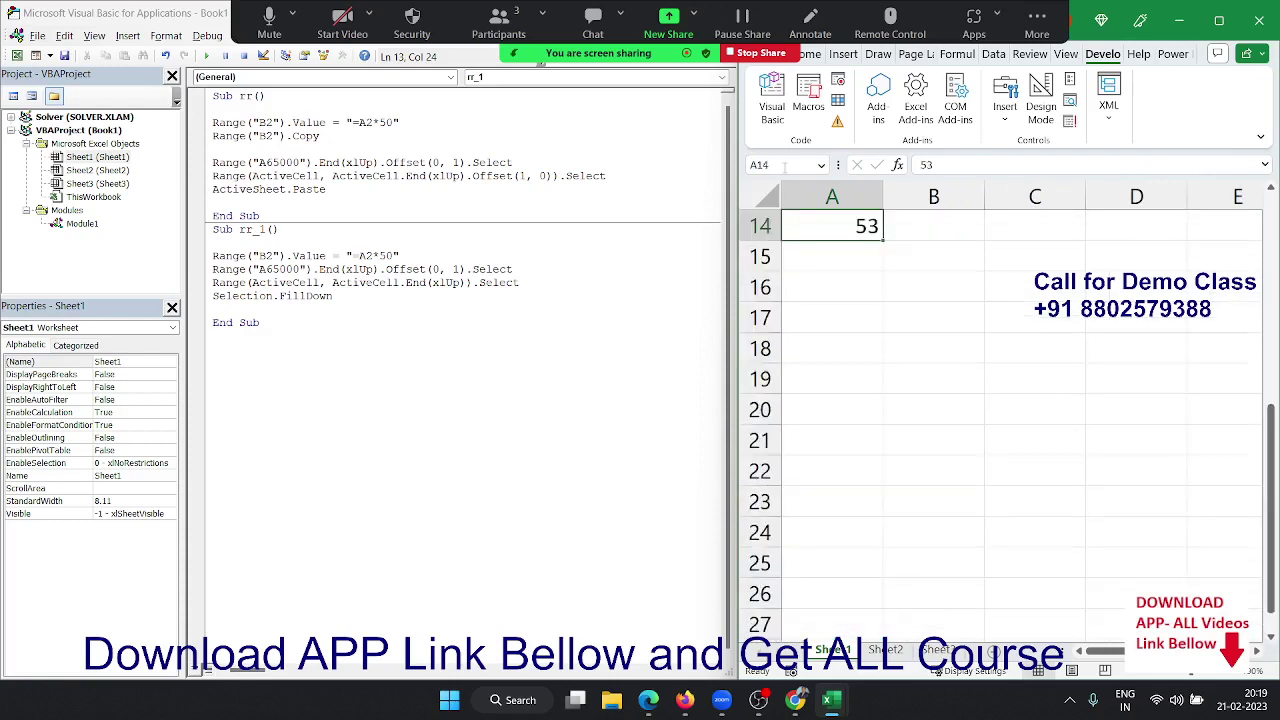
scroll(905, 328, up, 5)
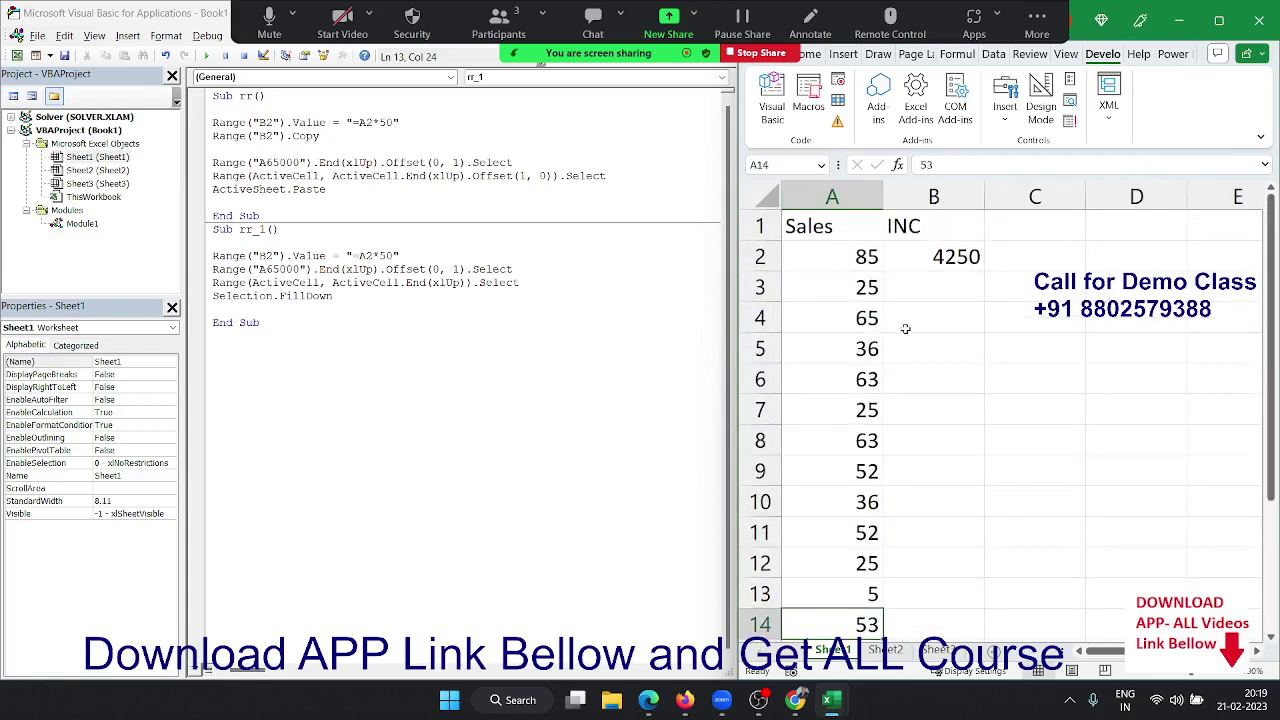
key(Right)
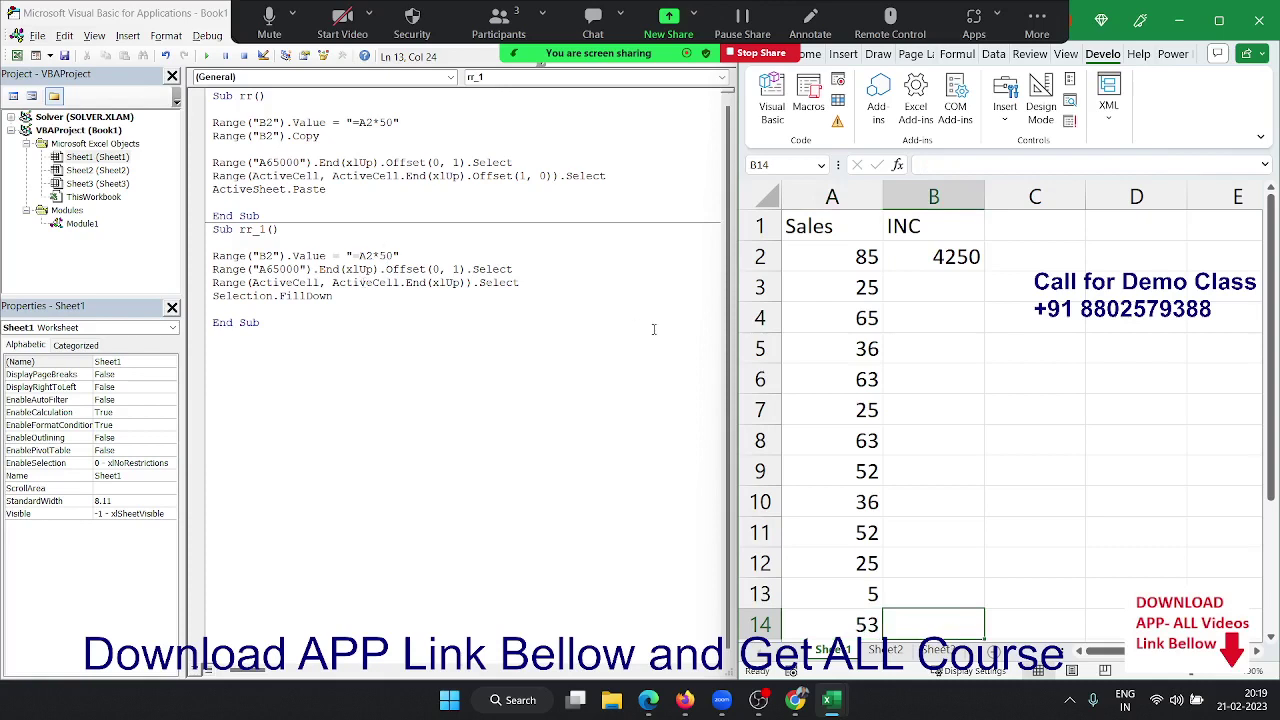
key(ctrl+shift+Up)
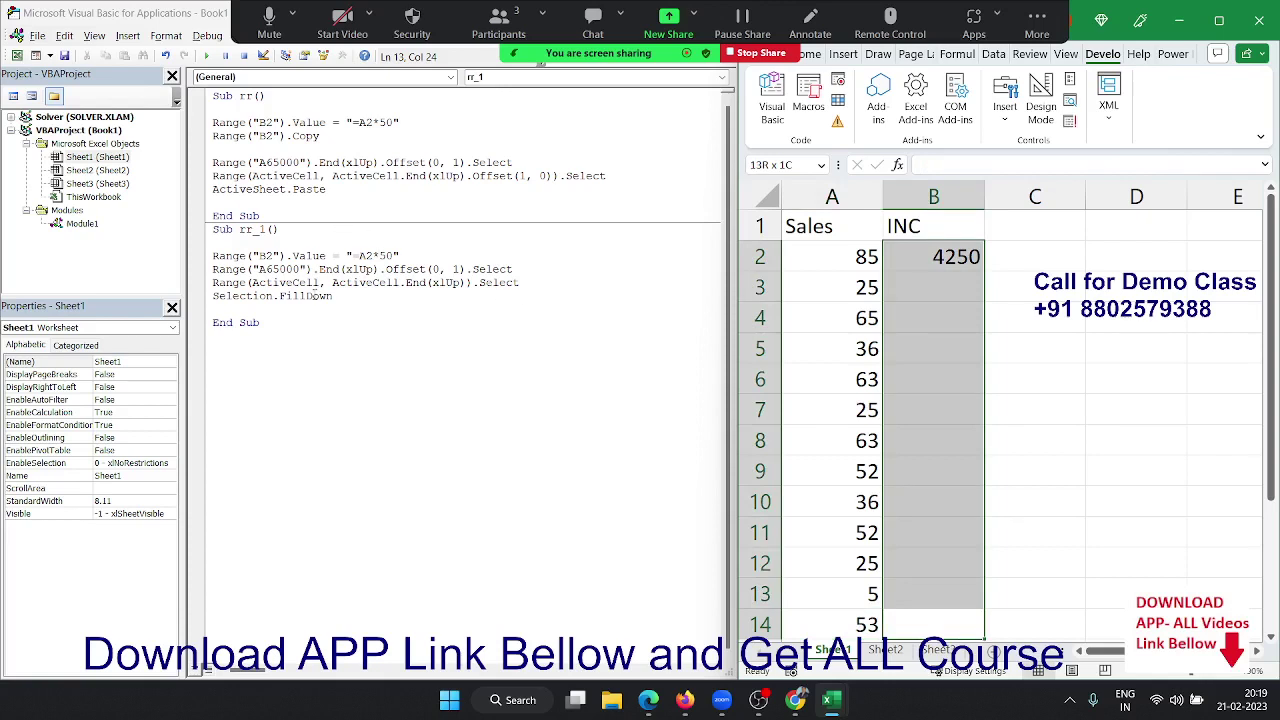
key(ctrl+d)
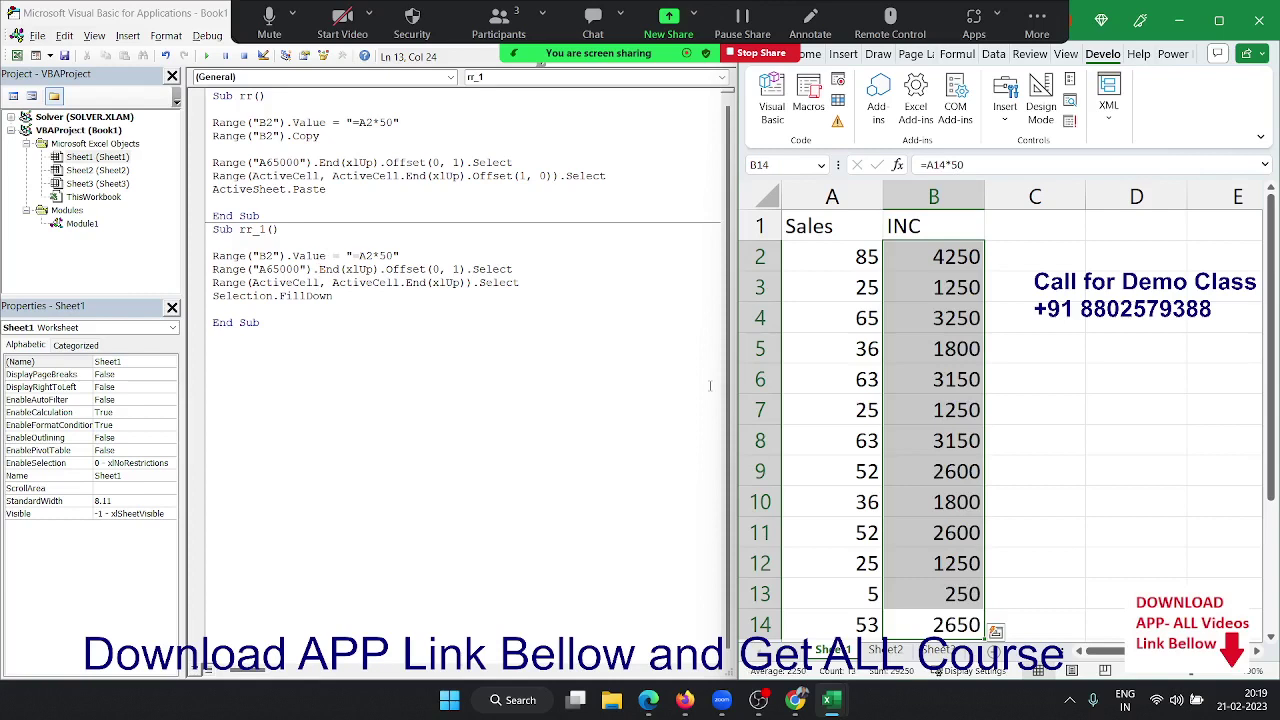
key(Delete)
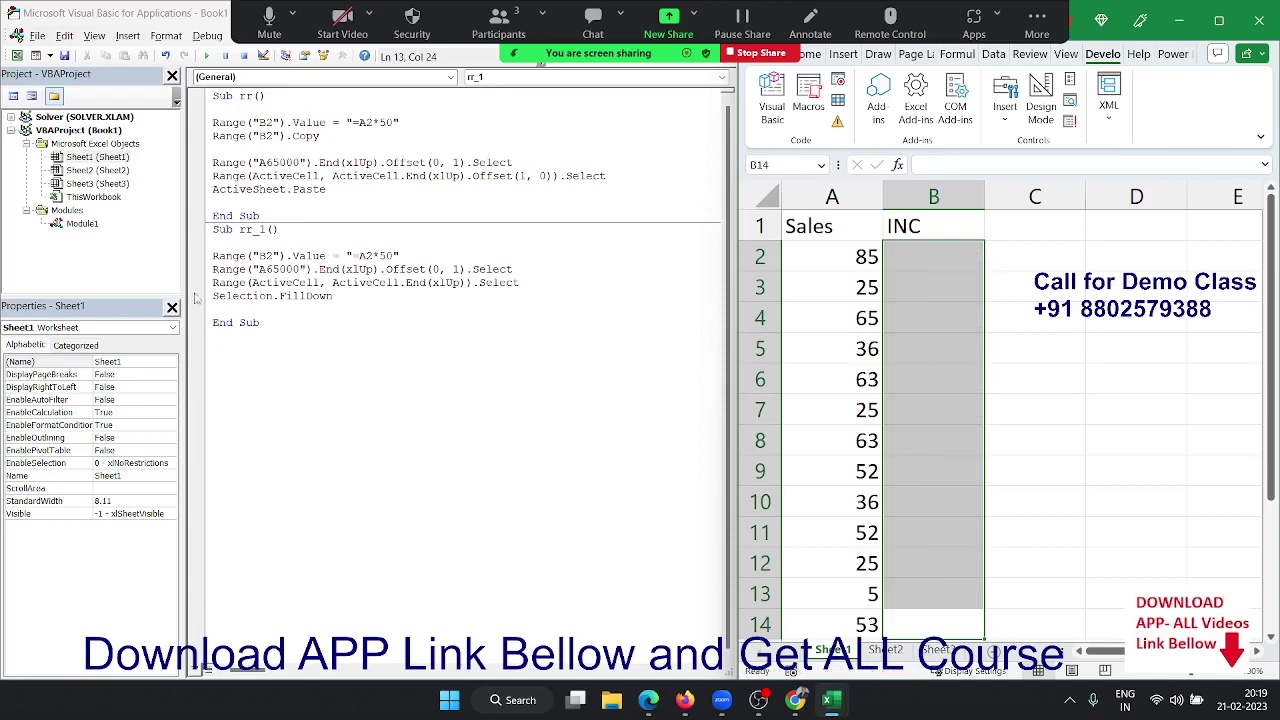
Run rr_1 to fill B2:B14 with Sales times 50, then highlight its last-row and range lines.
click(214, 269)
click(210, 57)
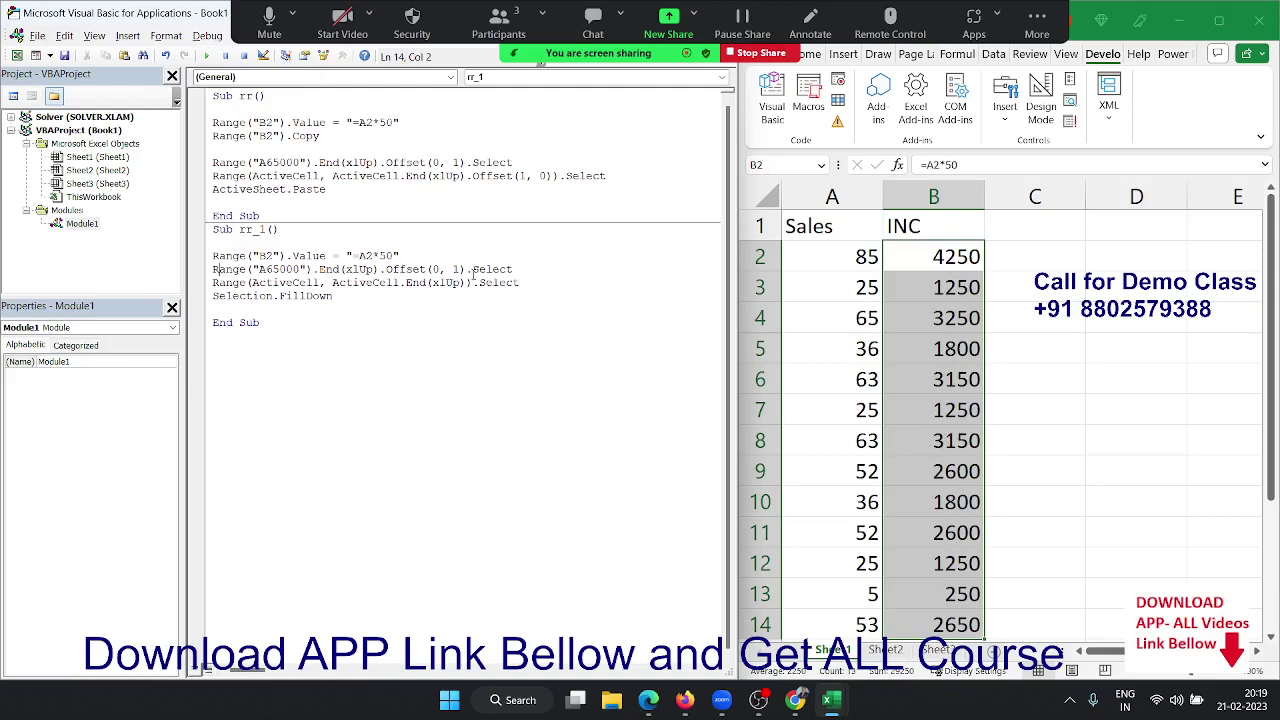
drag(513, 269, 213, 270)
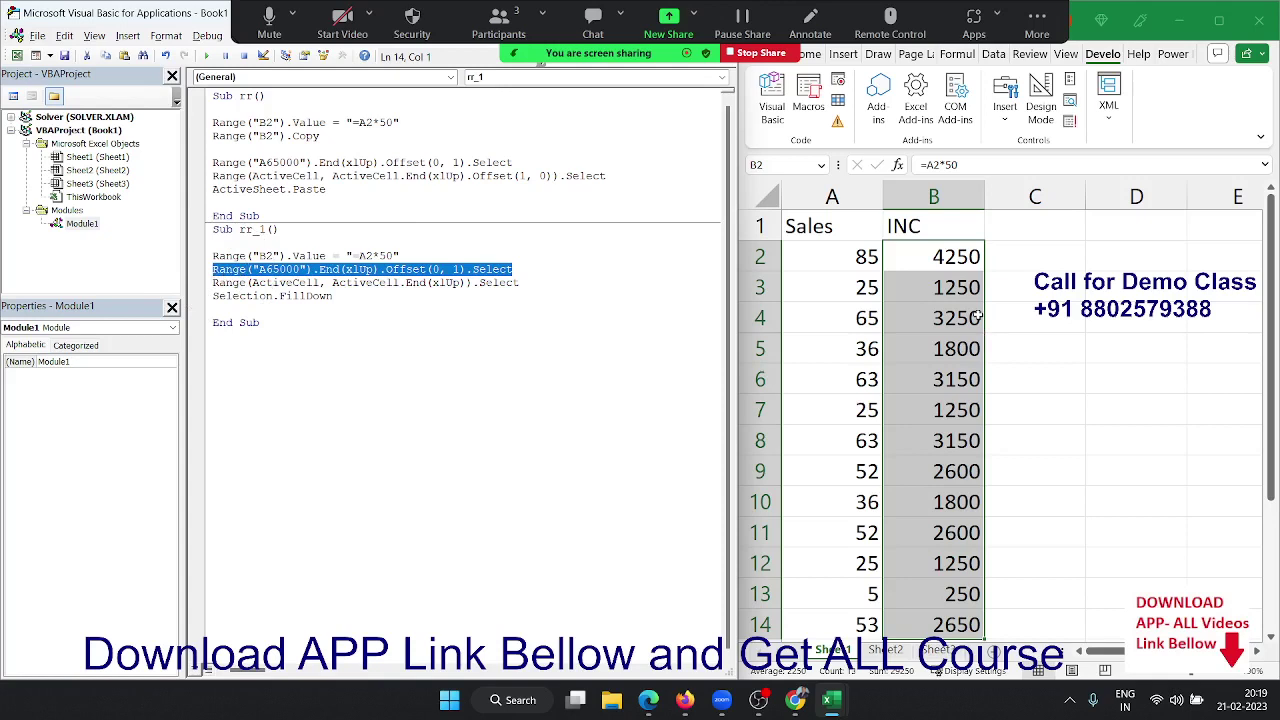
double_click(290, 283)
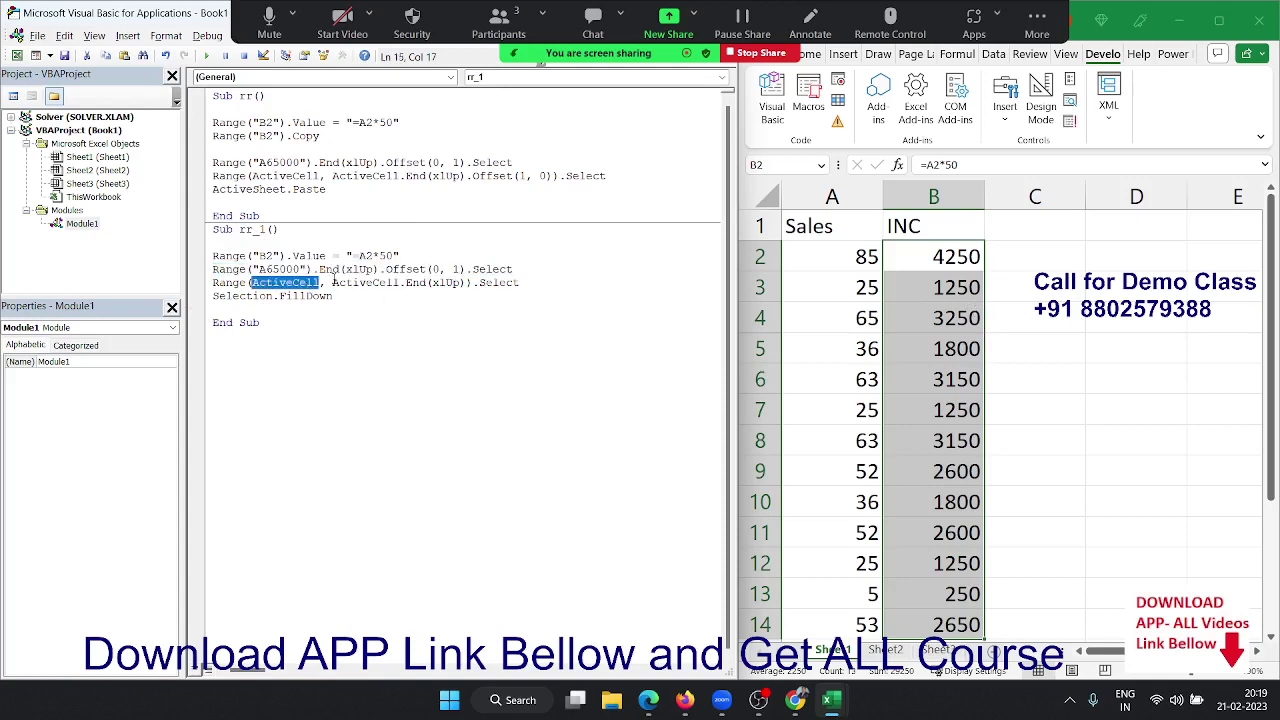
double_click(335, 283)
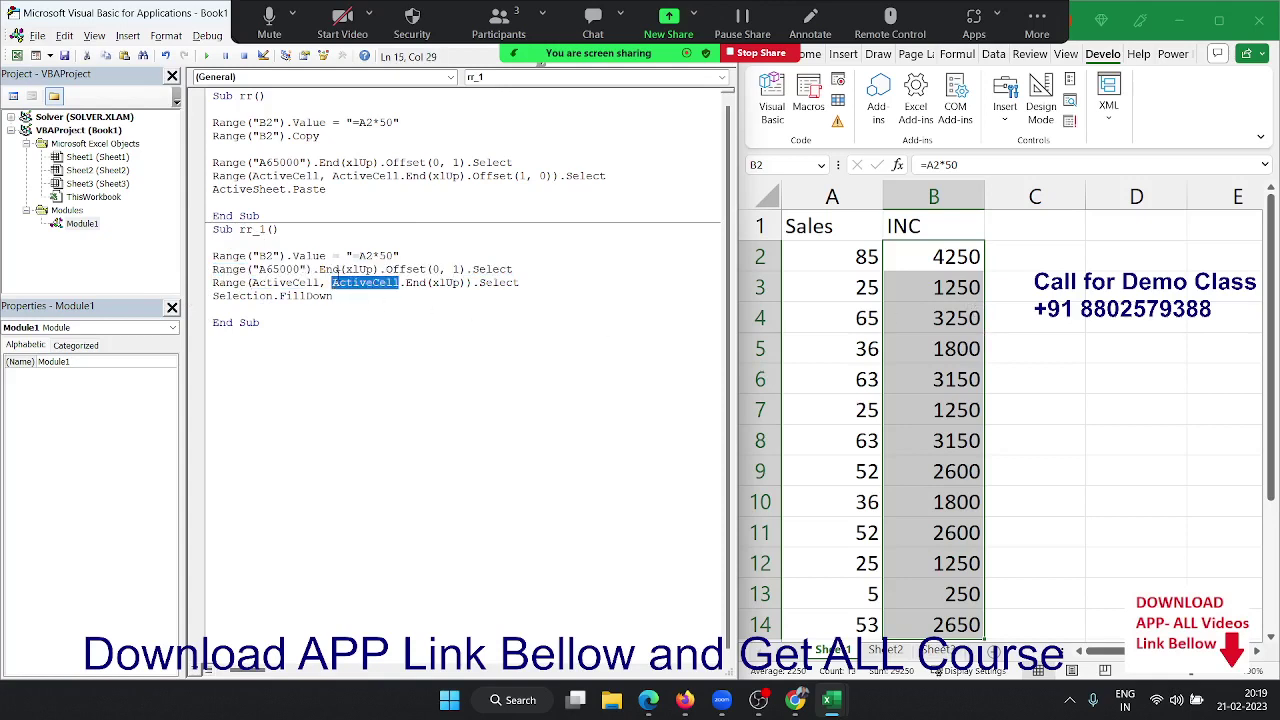
click(334, 284)
drag(251, 283, 466, 283)
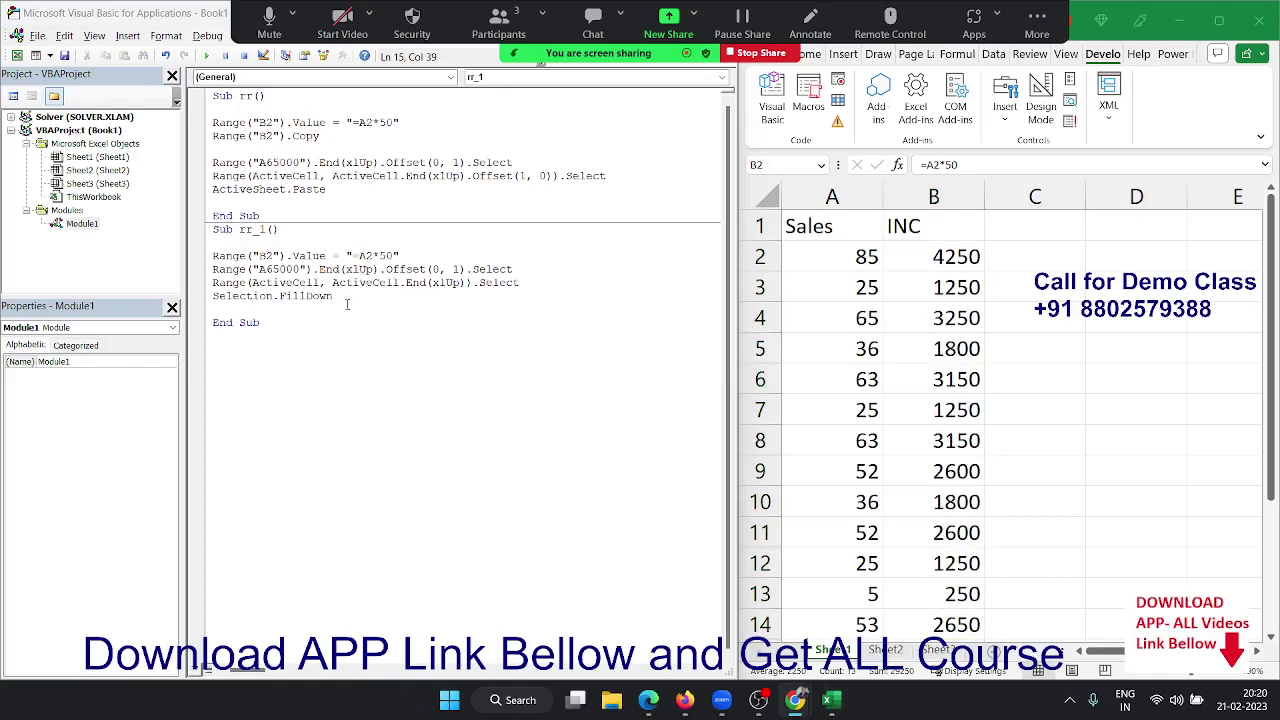
Select the INC values B2:B14 and delete them.
click(906, 298)
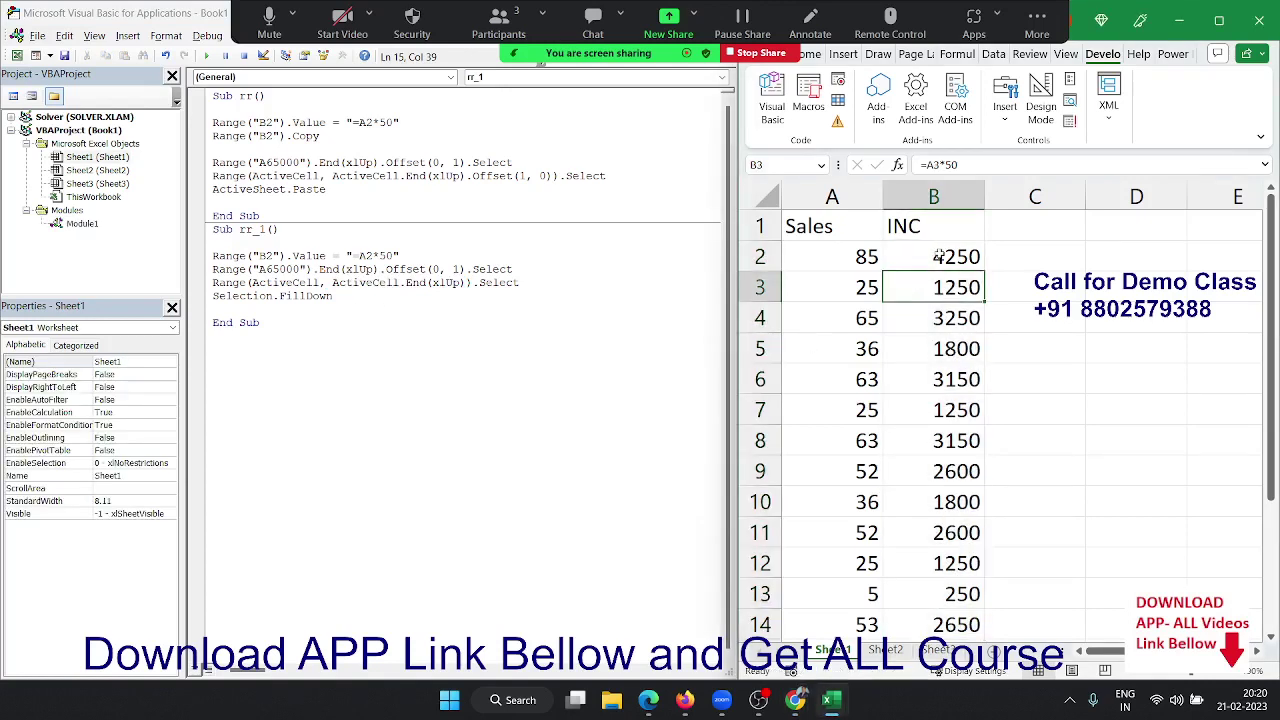
drag(938, 257, 935, 563)
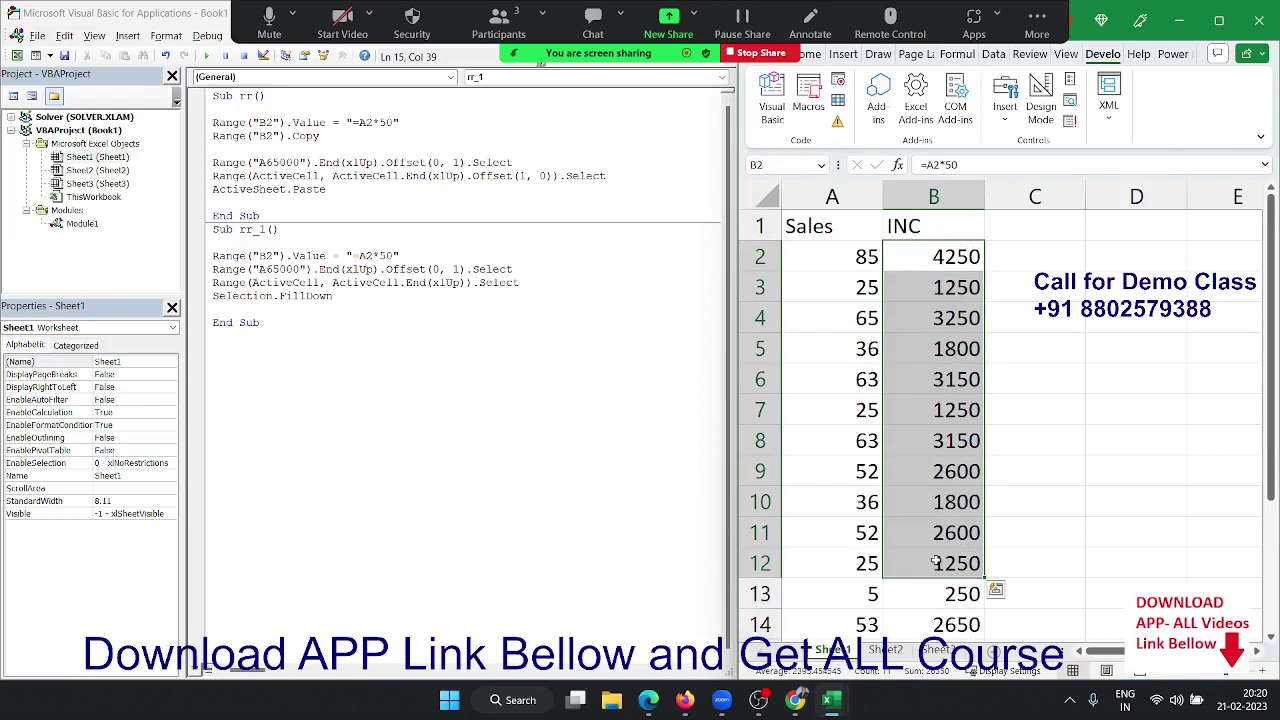
key(ctrl+shift+Down)
key(Delete)
key(Up)
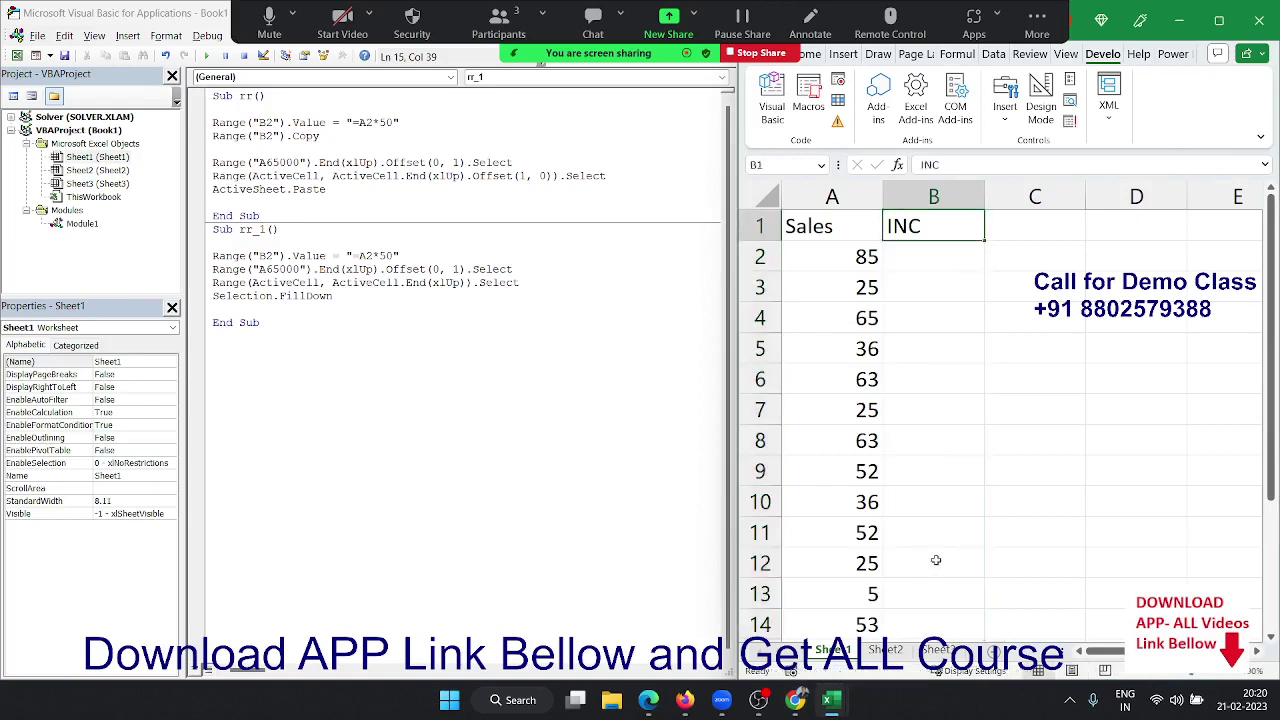
key(Down)
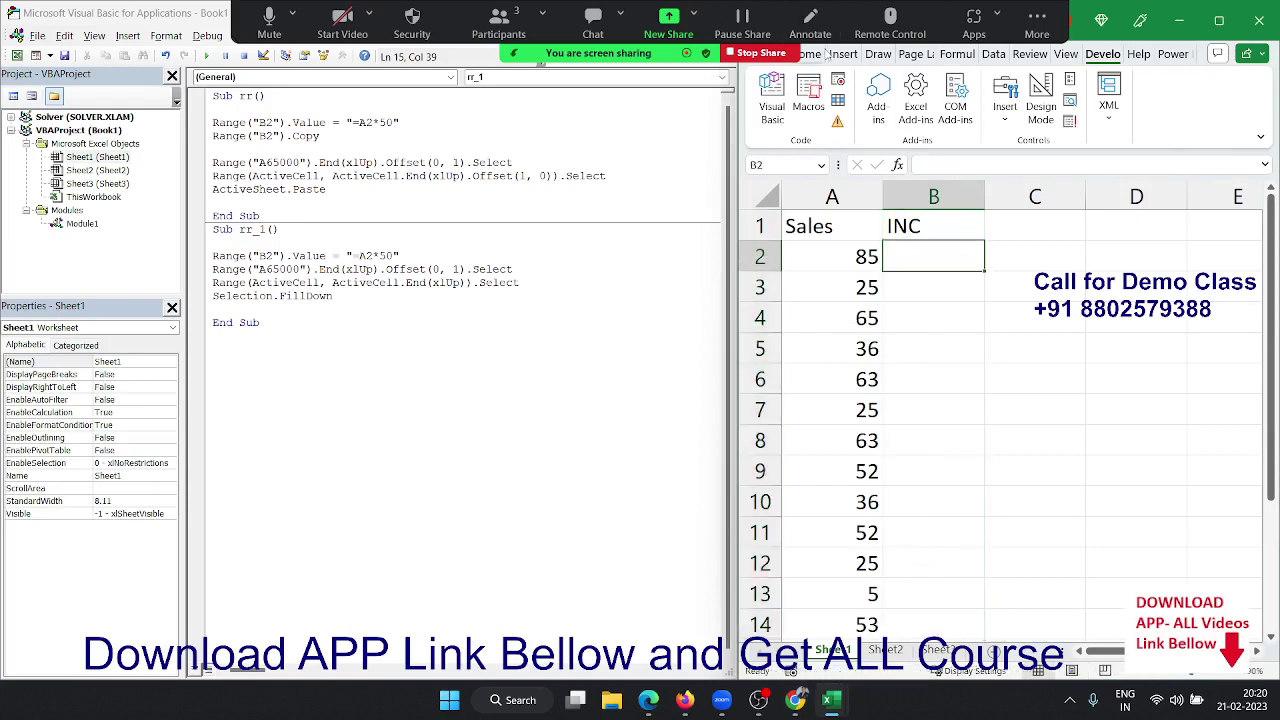
Browse the Home tab's Cells > Format and Editing > Fill menus, then close them.
click(826, 54)
click(1185, 105)
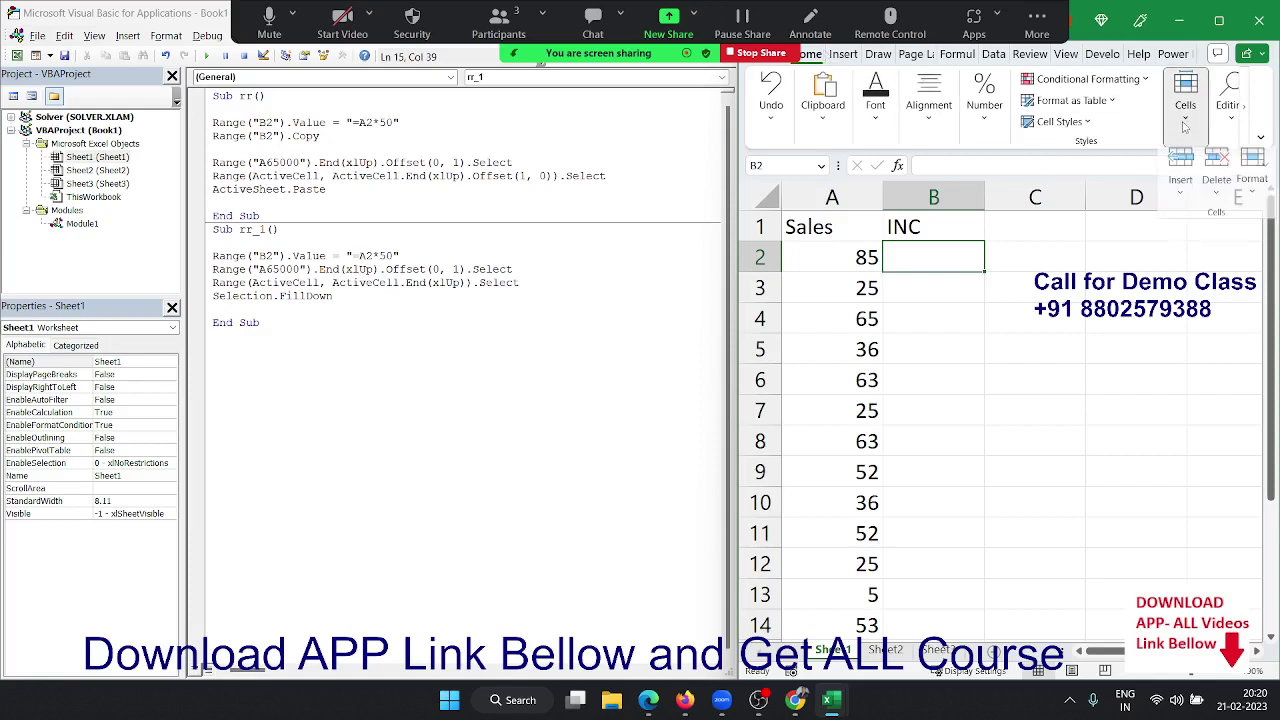
click(1250, 205)
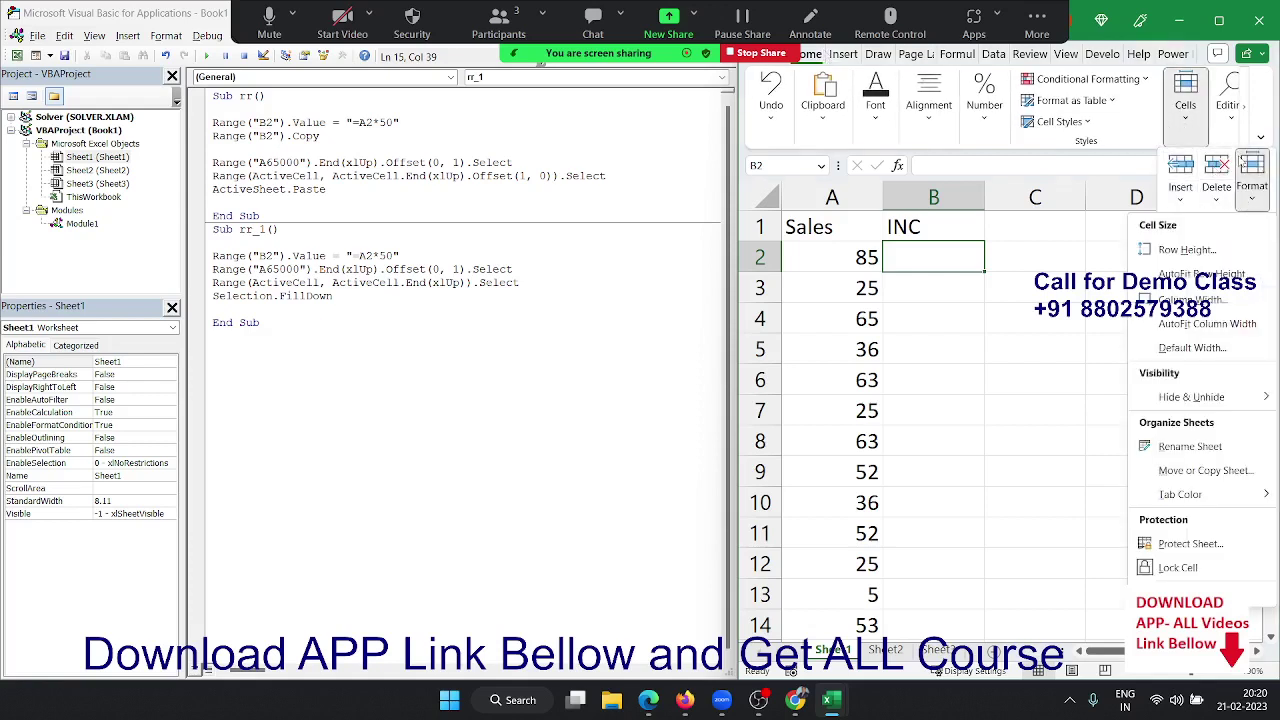
click(1242, 162)
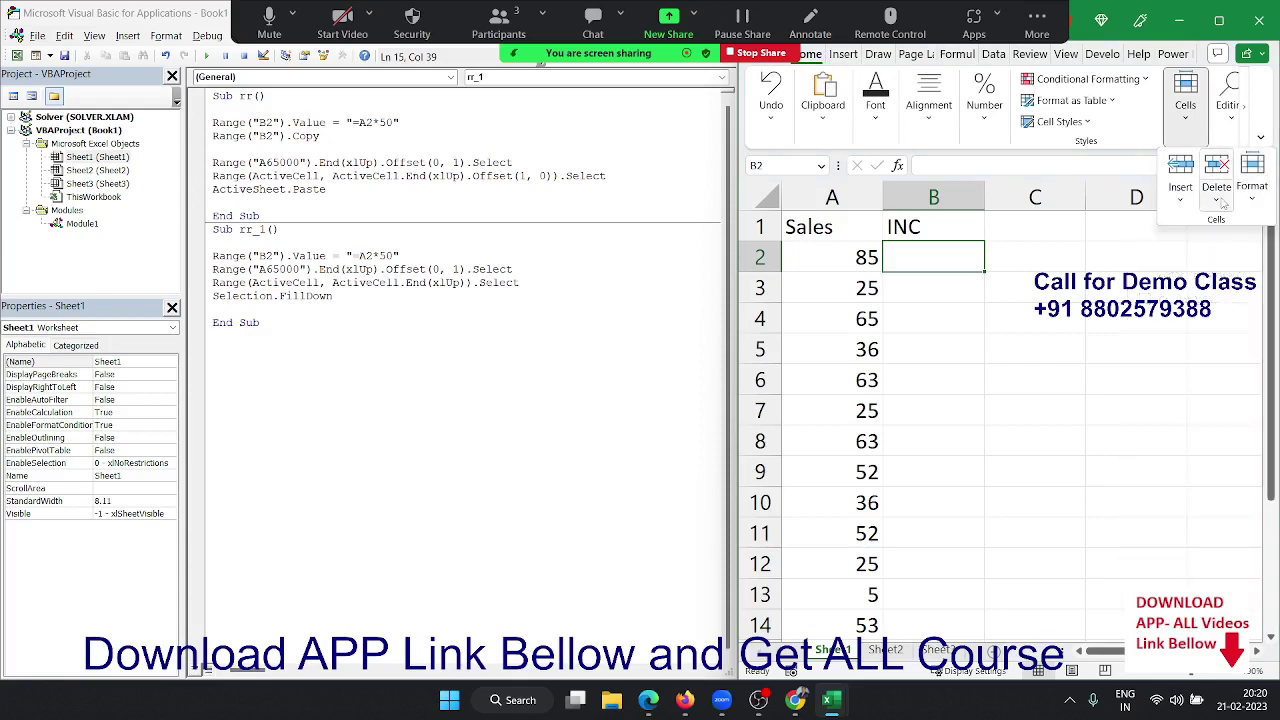
click(1252, 110)
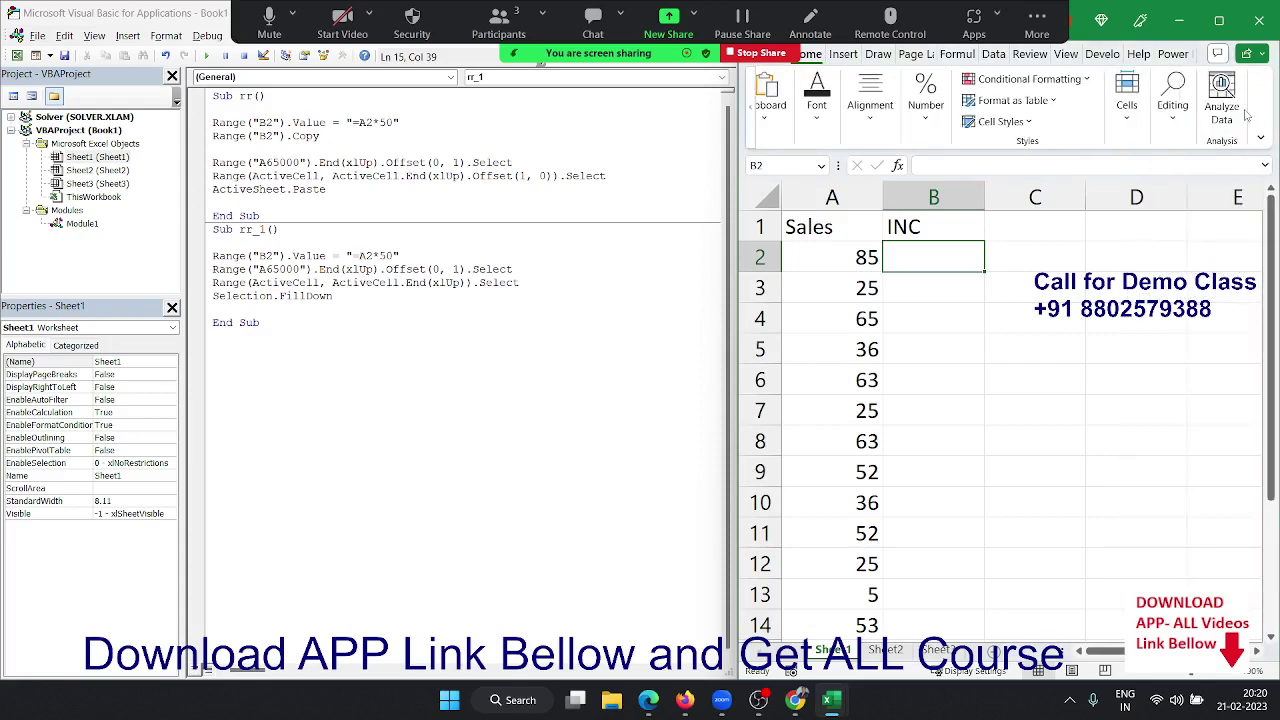
click(1143, 126)
click(1172, 133)
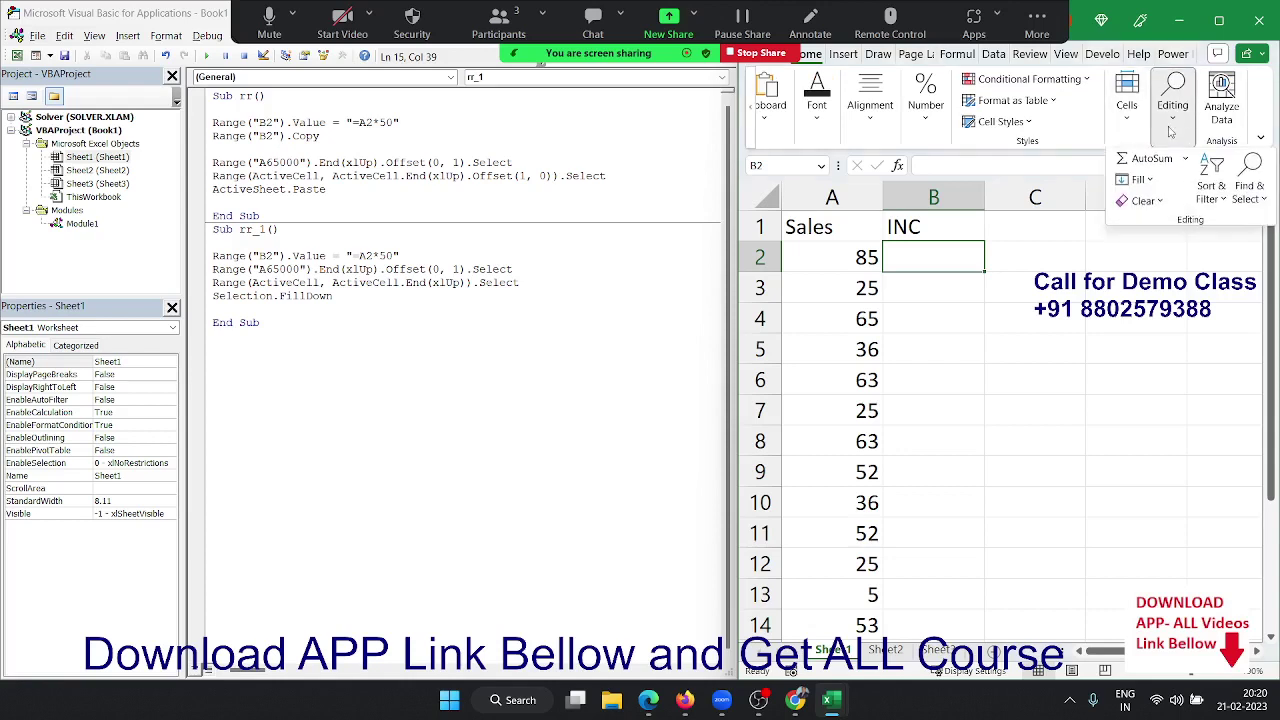
click(1155, 180)
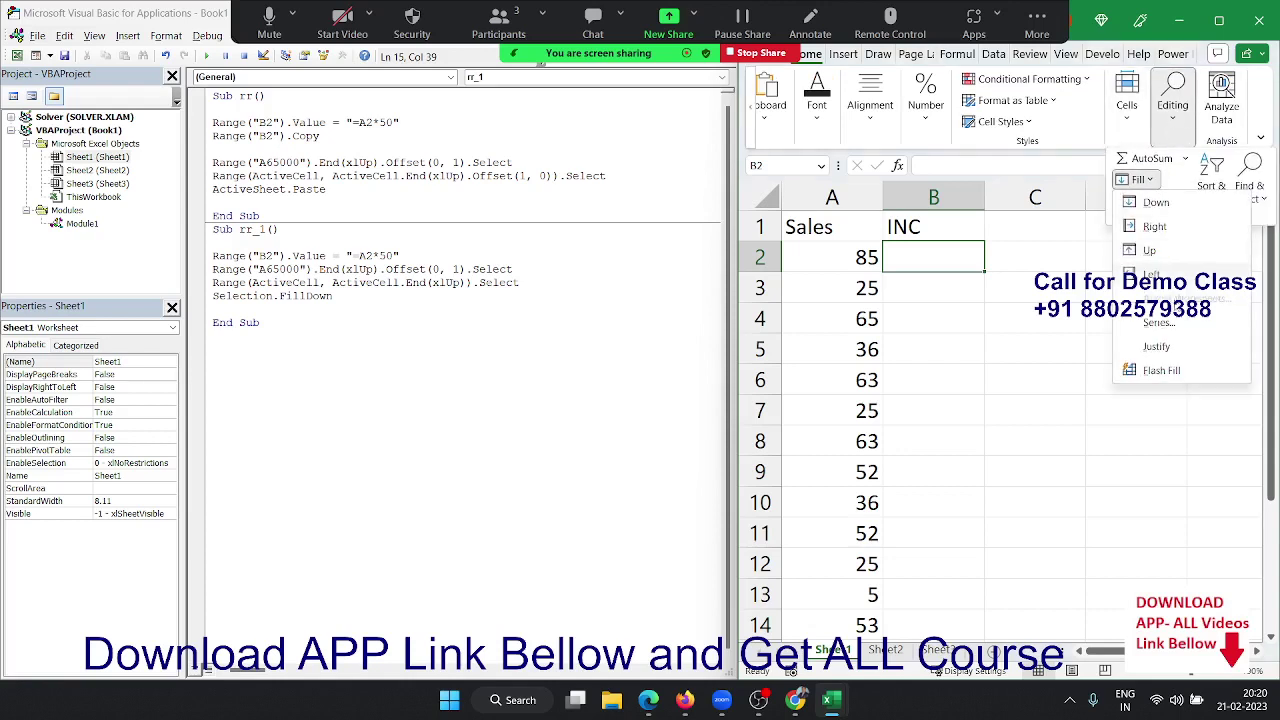
key(Escape)
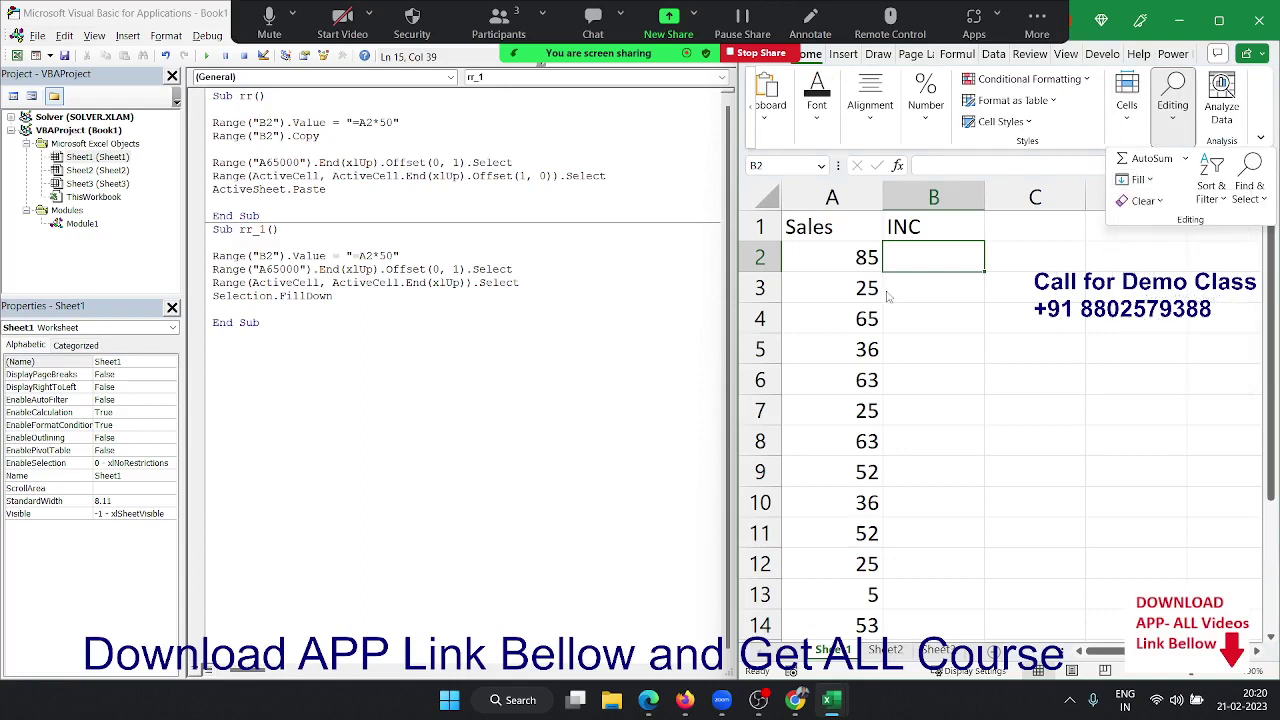
click(1125, 420)
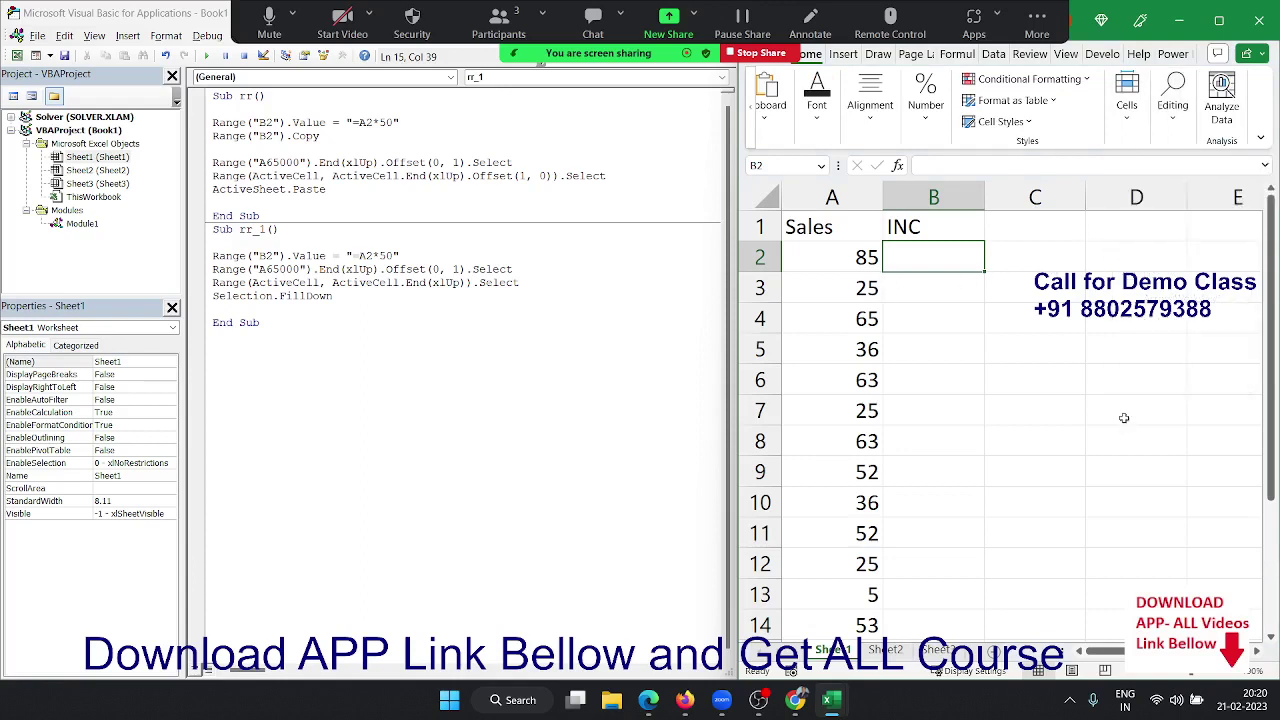
text(=A2)
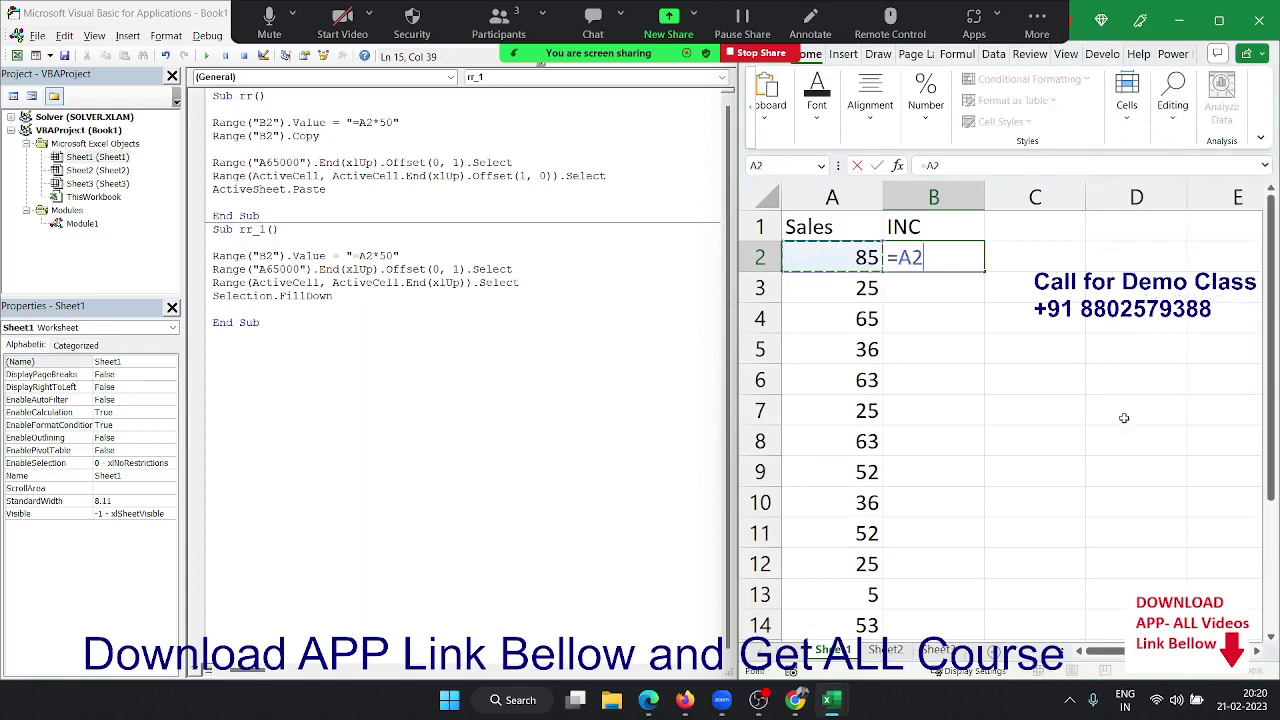
text(*50)
key(Return)
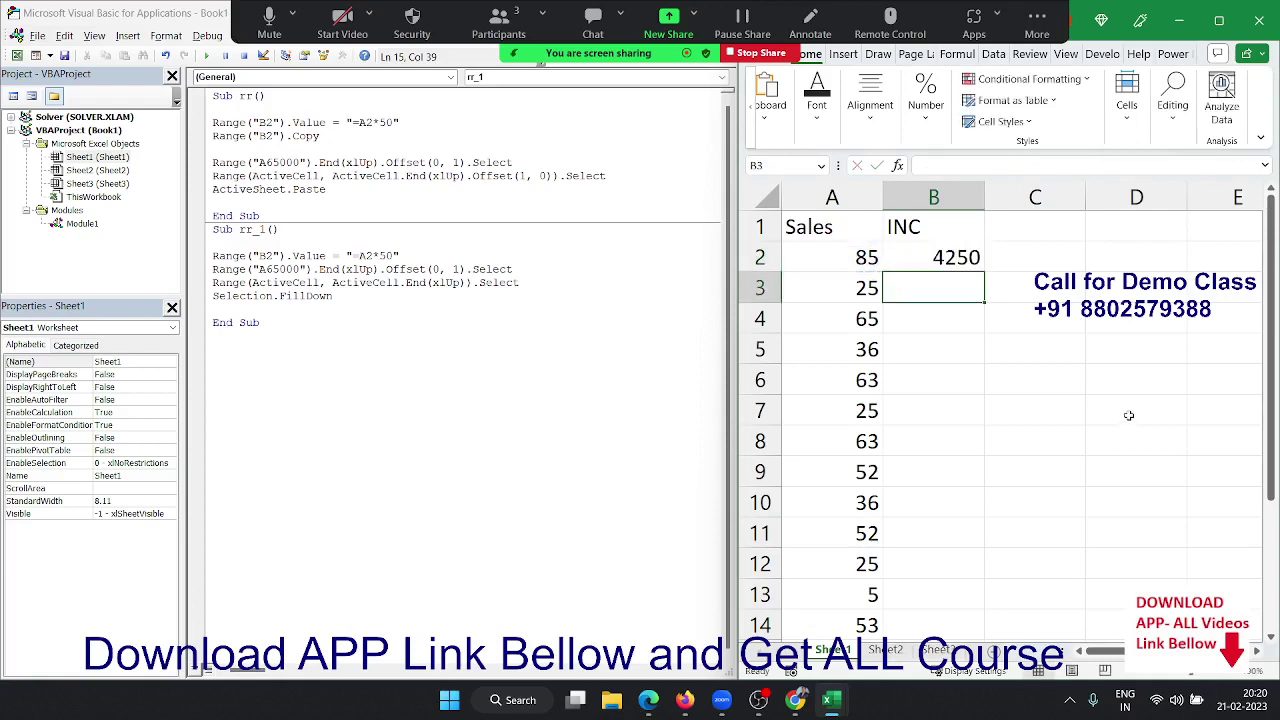
drag(942, 258, 928, 380)
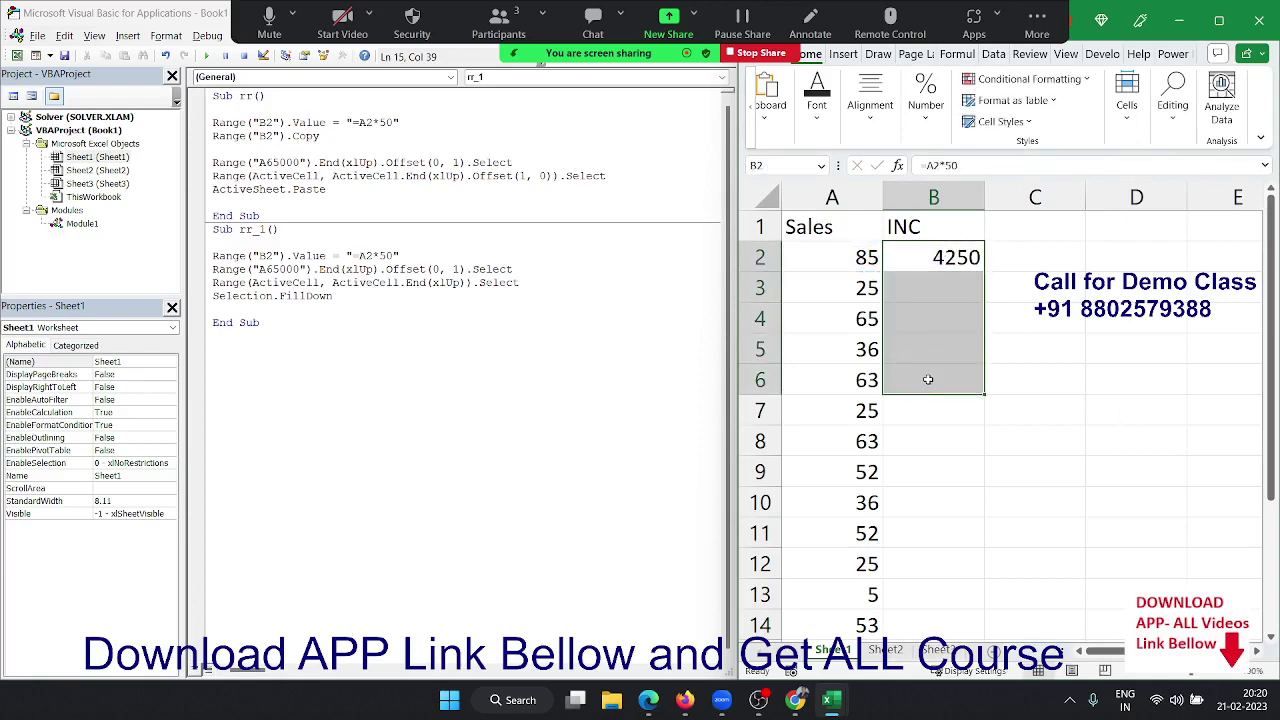
key(ctrl+d)
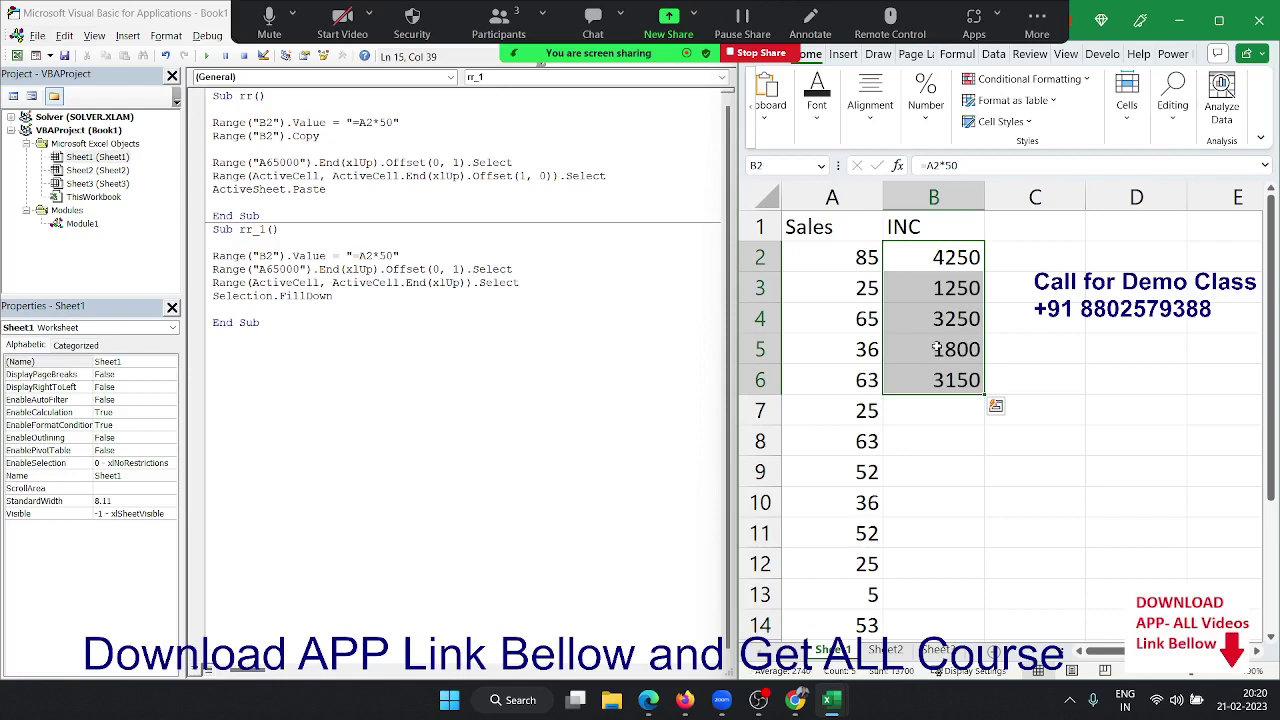
key(shift+Up)
key(shift+Up)
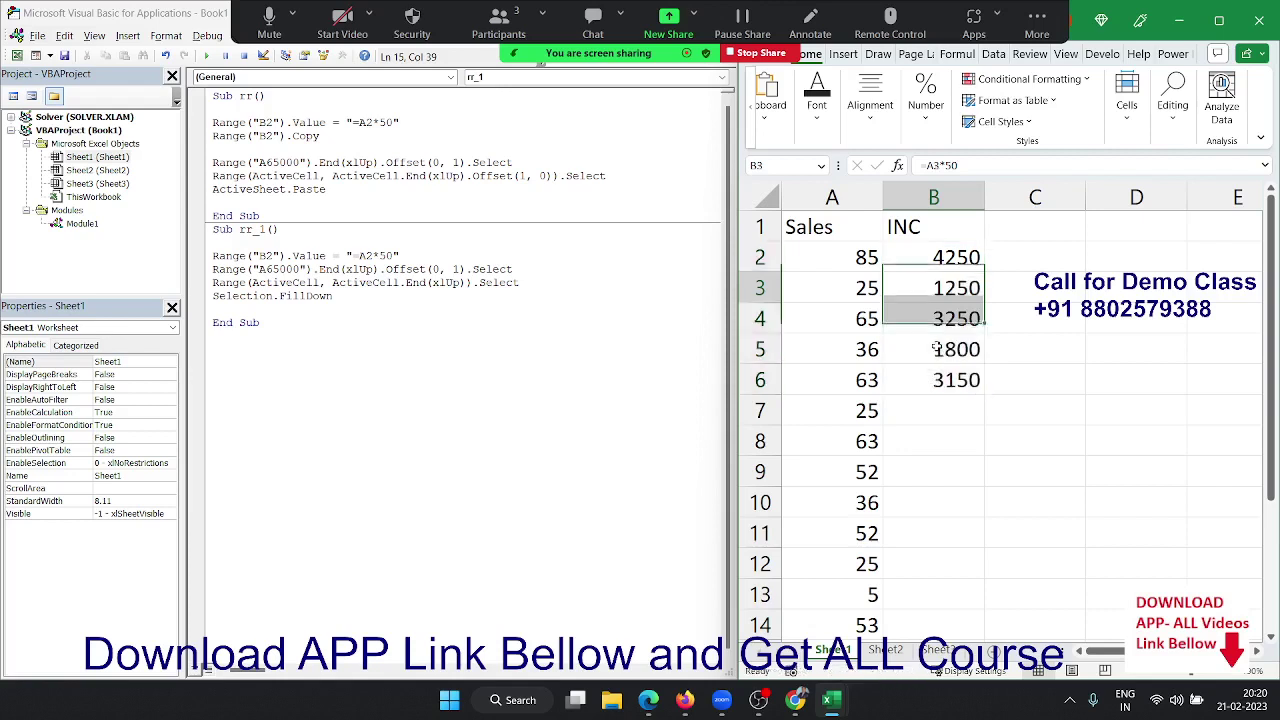
key(shift+Up)
key(shift+Up)
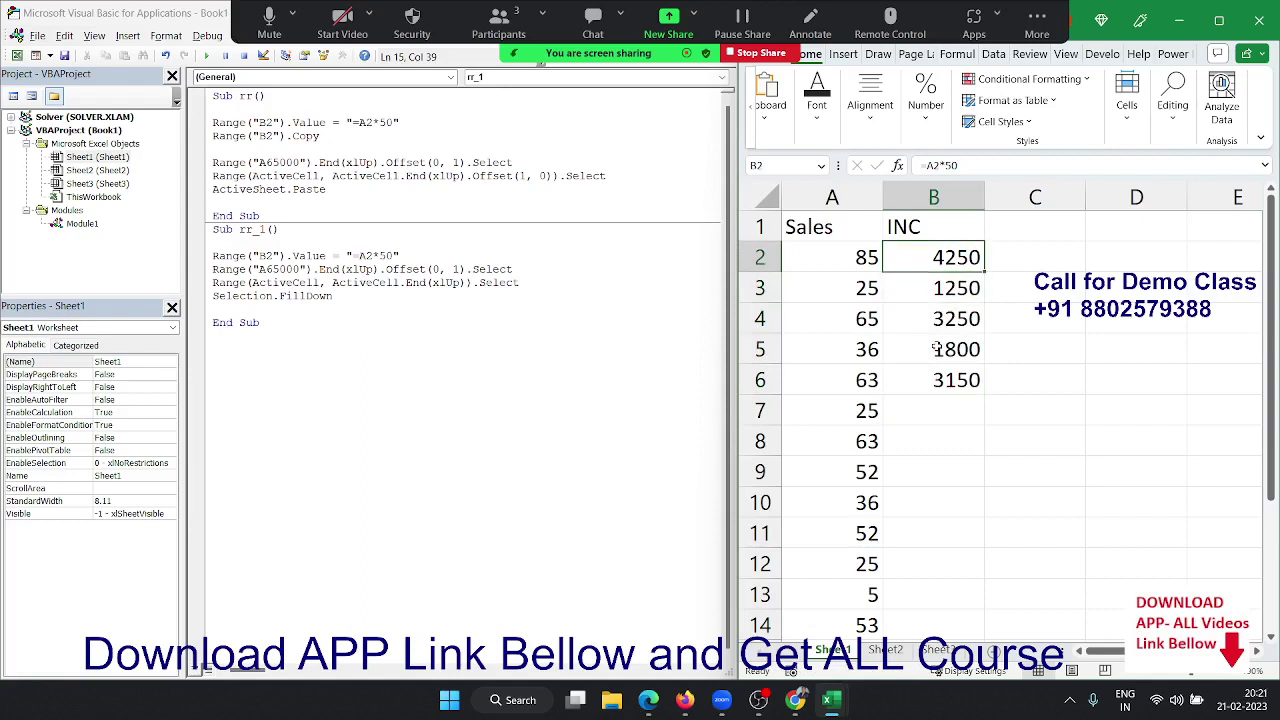
key(shift+Down)
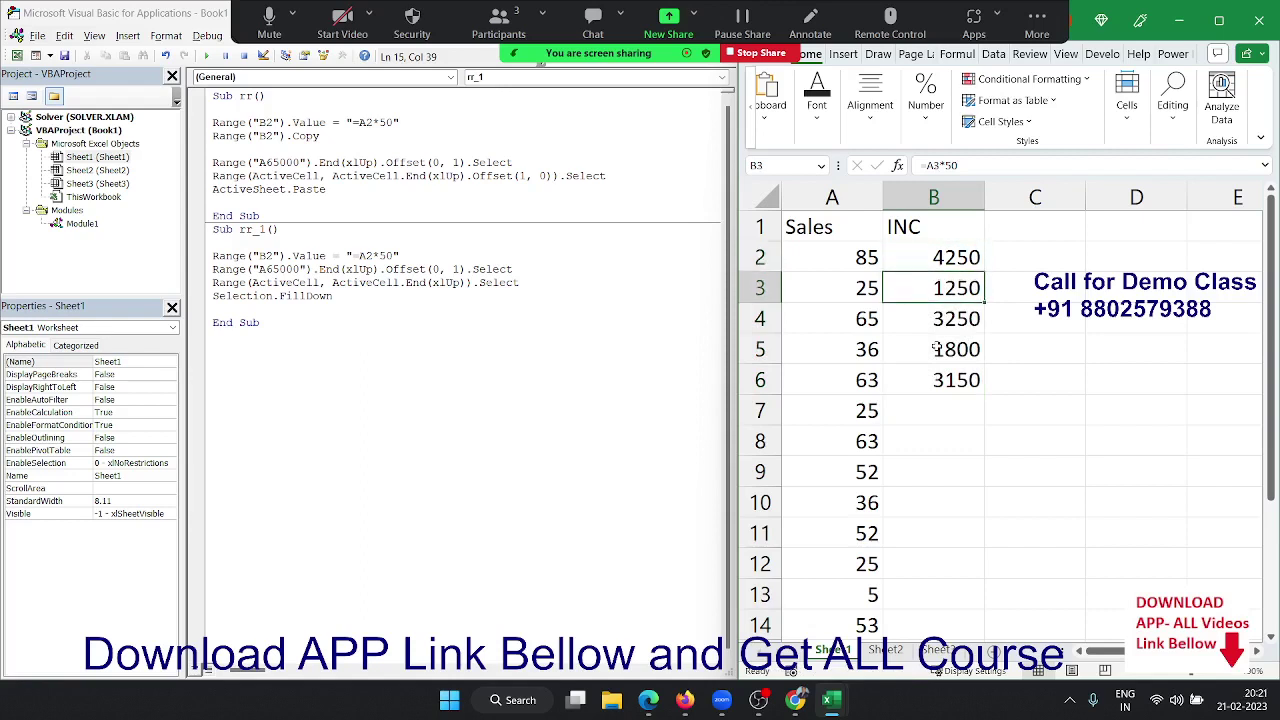
key(shift+Down)
key(shift+Down)
key(shift+Down)
key(Delete)
key(Left)
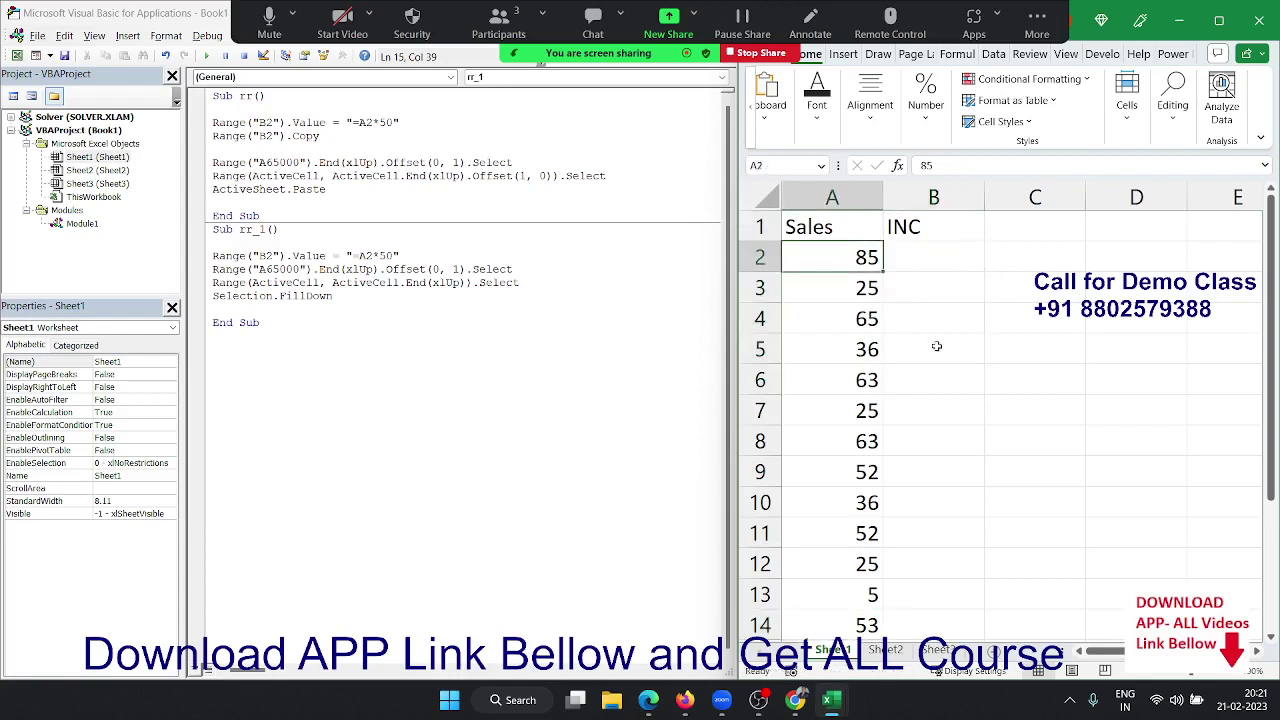
Delete the Sales values from row 10 down so the list ends at row 9.
key(Down)
key(Down)
key(Down)
key(ctrl+shift+Down)
key(Delete)
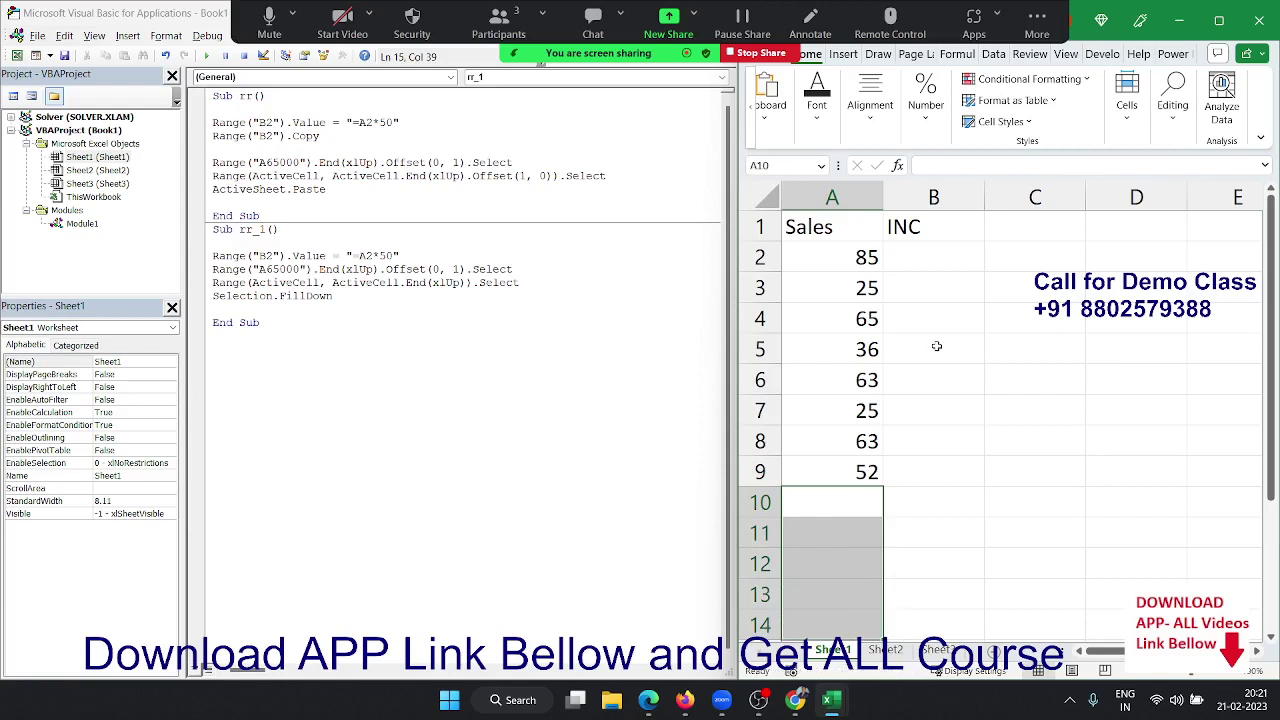
key(Up)
key(ctrl+Up)
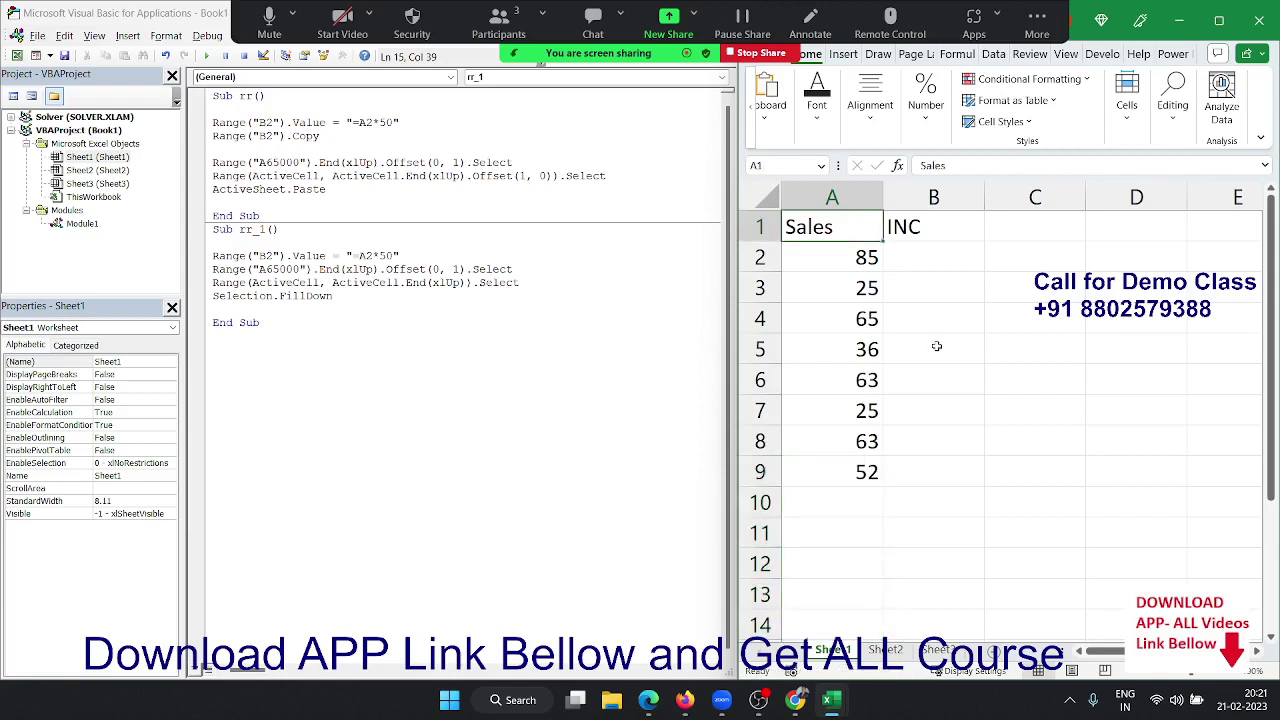
Enter >50 in C2 and 40 in D2, then return to B2.
key(Right)
key(Right)
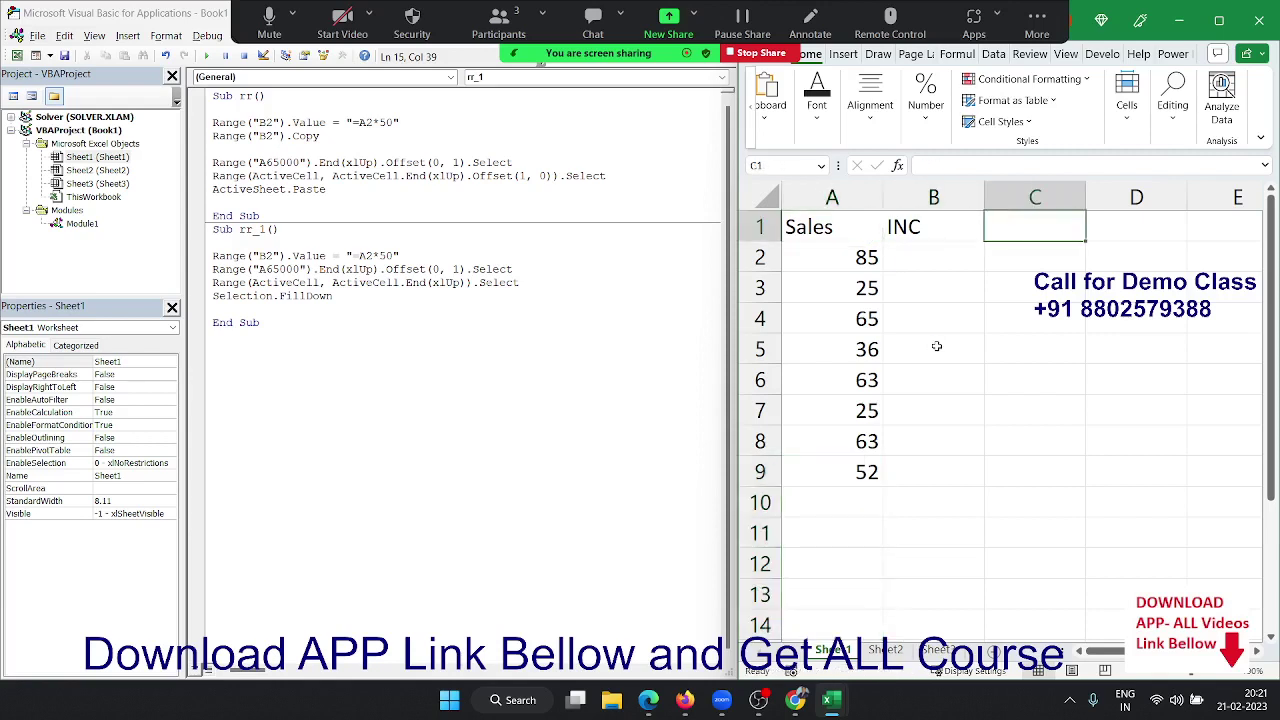
key(Down)
text(>)
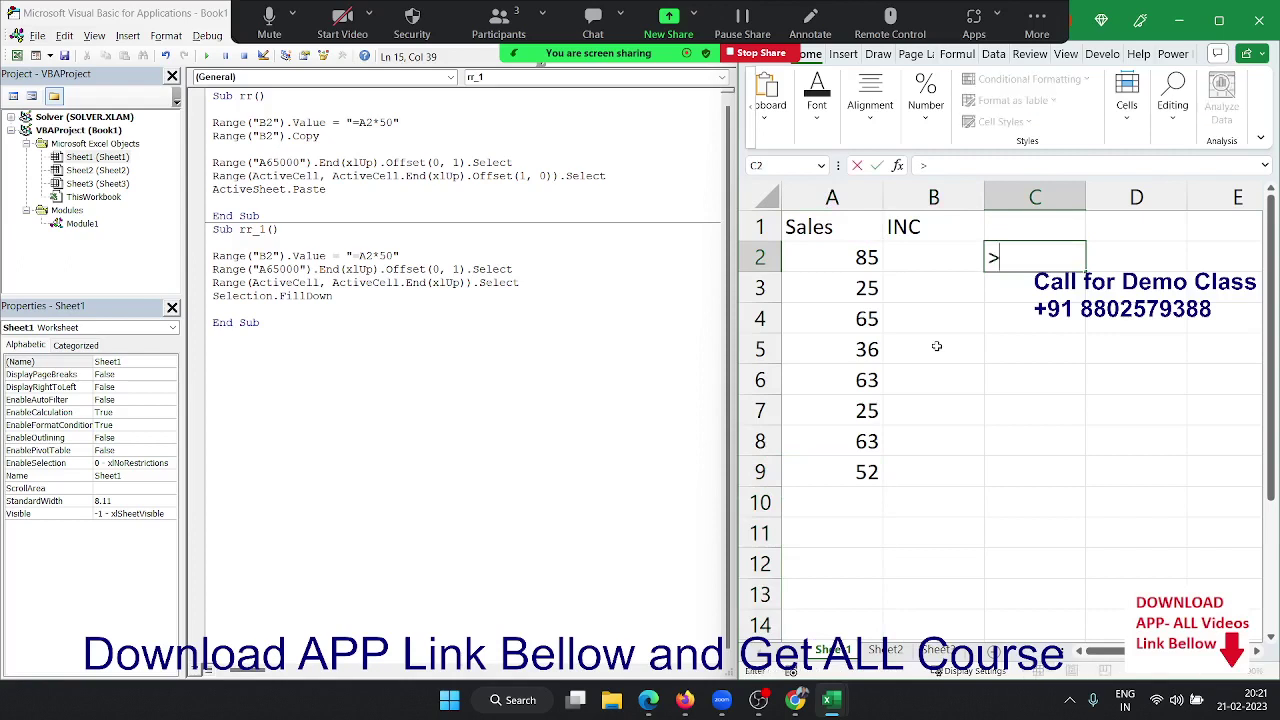
text(50)
key(Right)
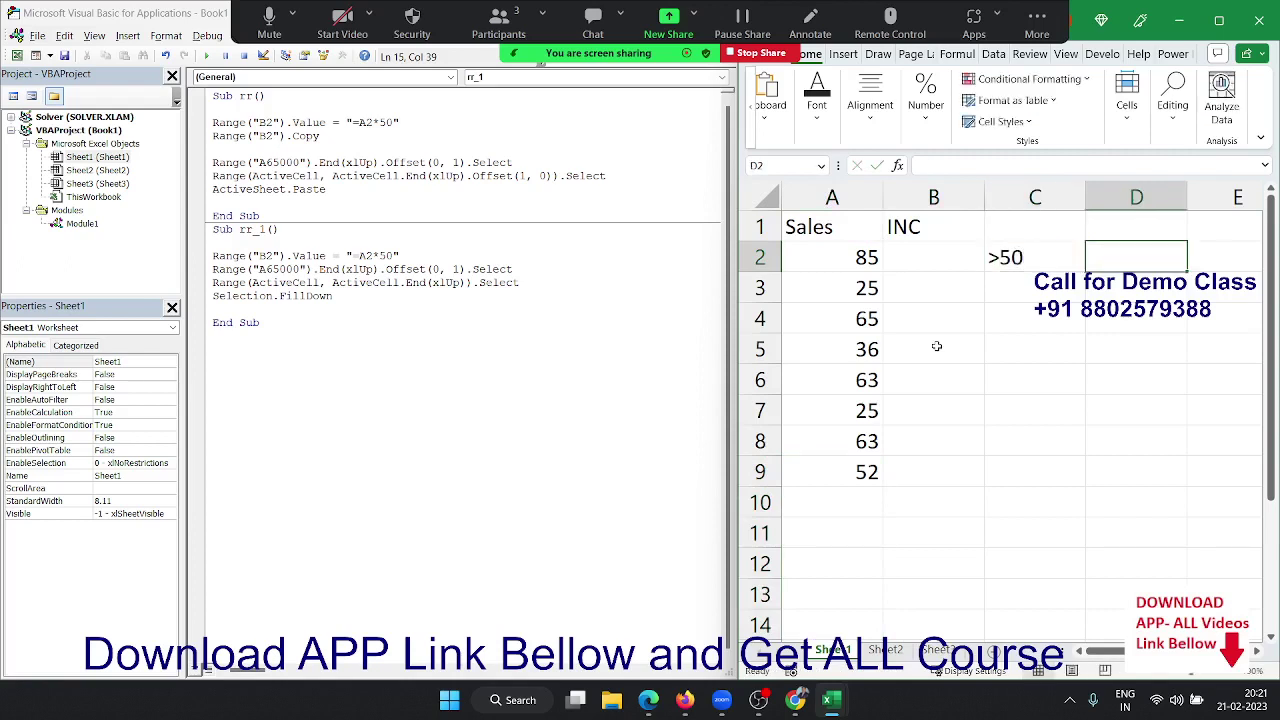
text(40)
key(Return)
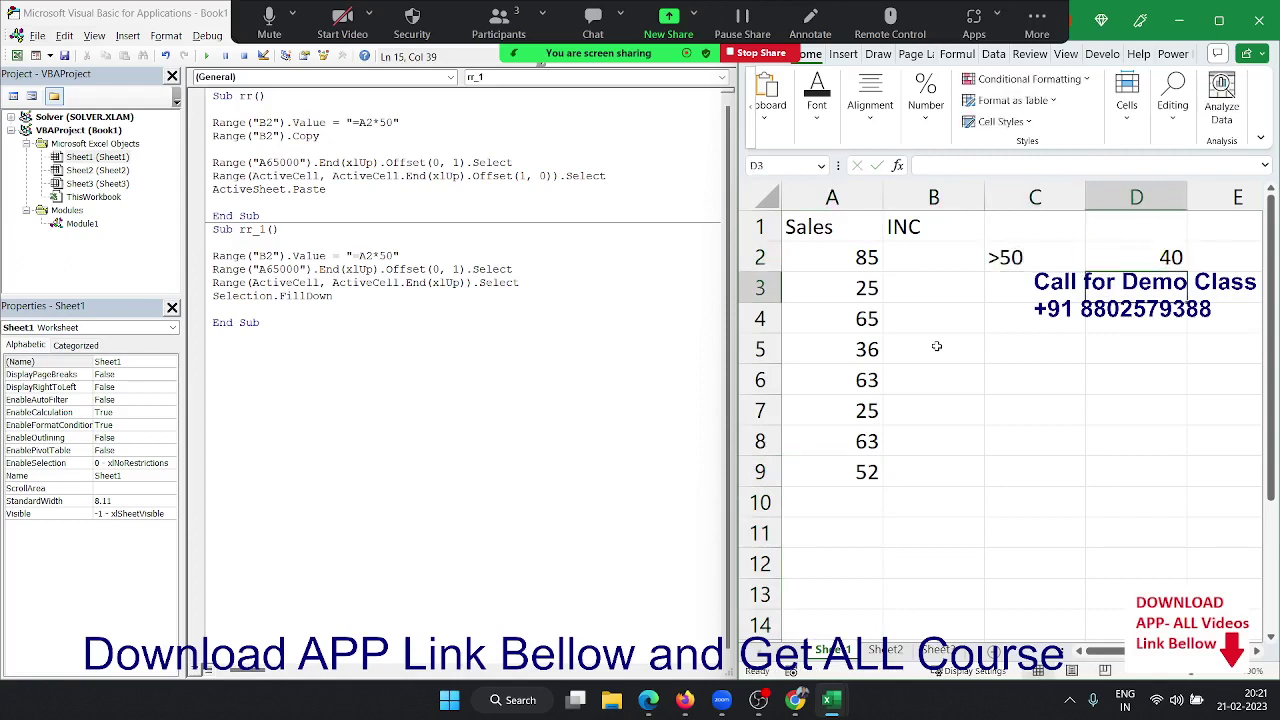
key(Up)
key(Left)
key(Left)
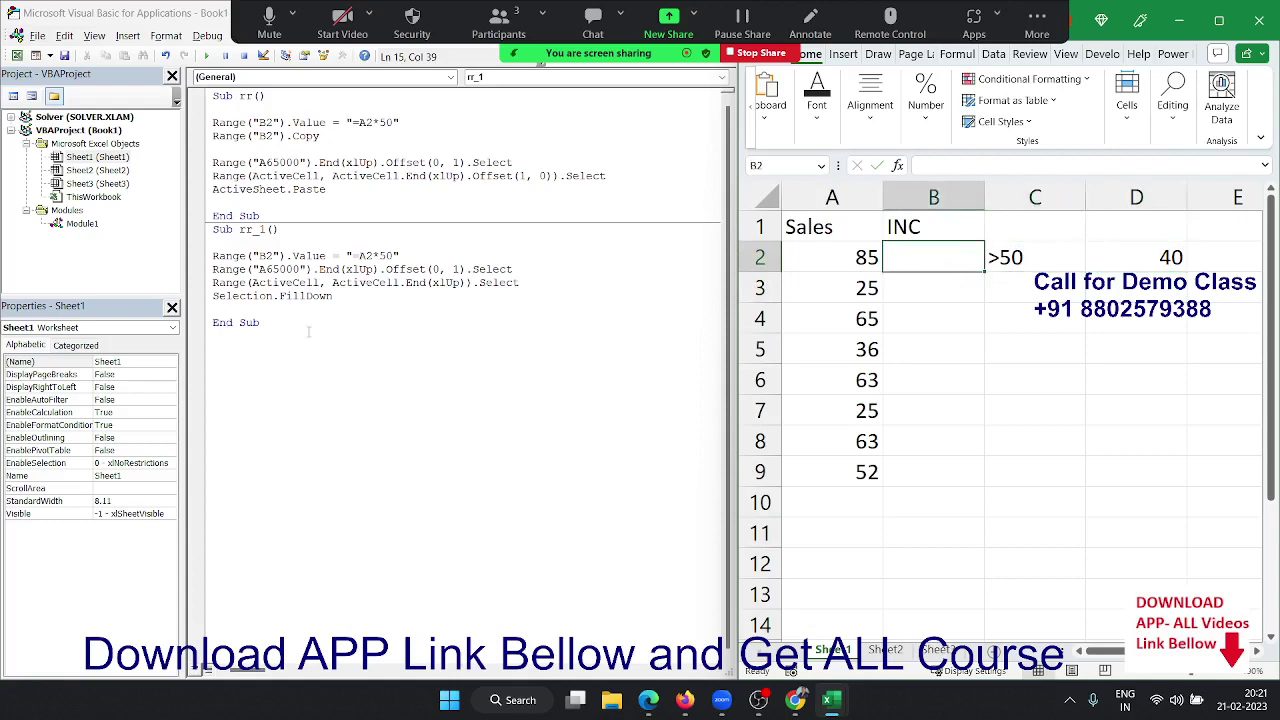
Duplicate rr_1 below itself as rr_2 and trim its Range("B2").Value string to "=".
mouse_move(266, 323)
mouse_down()
mouse_move(214, 256)
mouse_move(214, 230)
mouse_up()
key(ctrl+c)
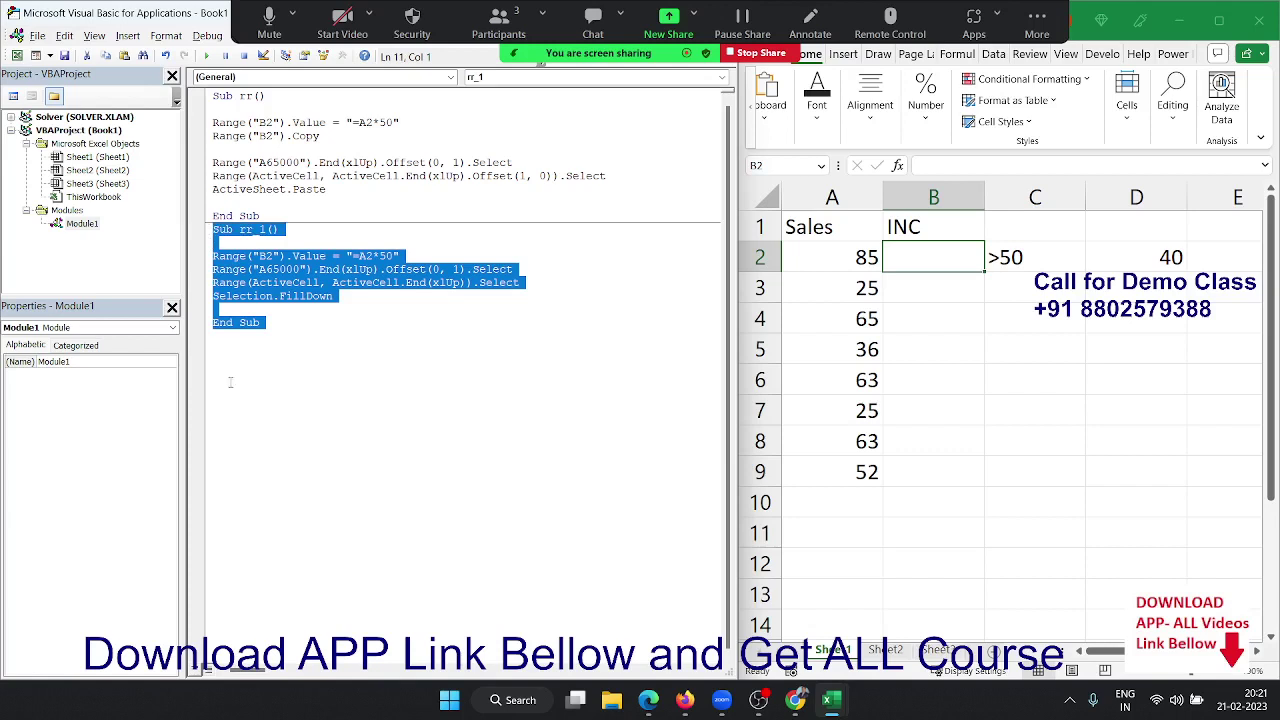
click(235, 400)
key(ctrl+v)
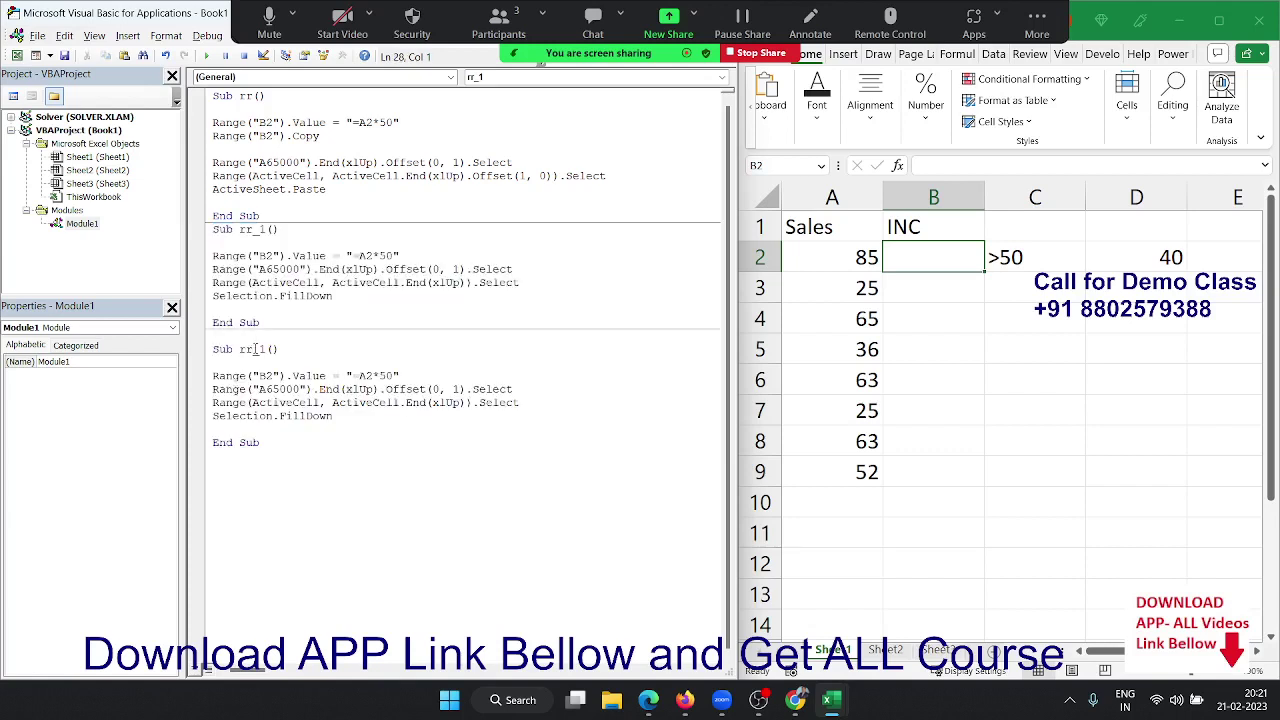
click(266, 349)
key(BackSpace)
text(2)
click(430, 375)
key(BackSpace)
key(BackSpace)
key(BackSpace)
key(BackSpace)
key(BackSpace)
click(943, 262)
Enter =IF(A2>50,A2*40,0) in B2, which shows 3400.
text(=IF()
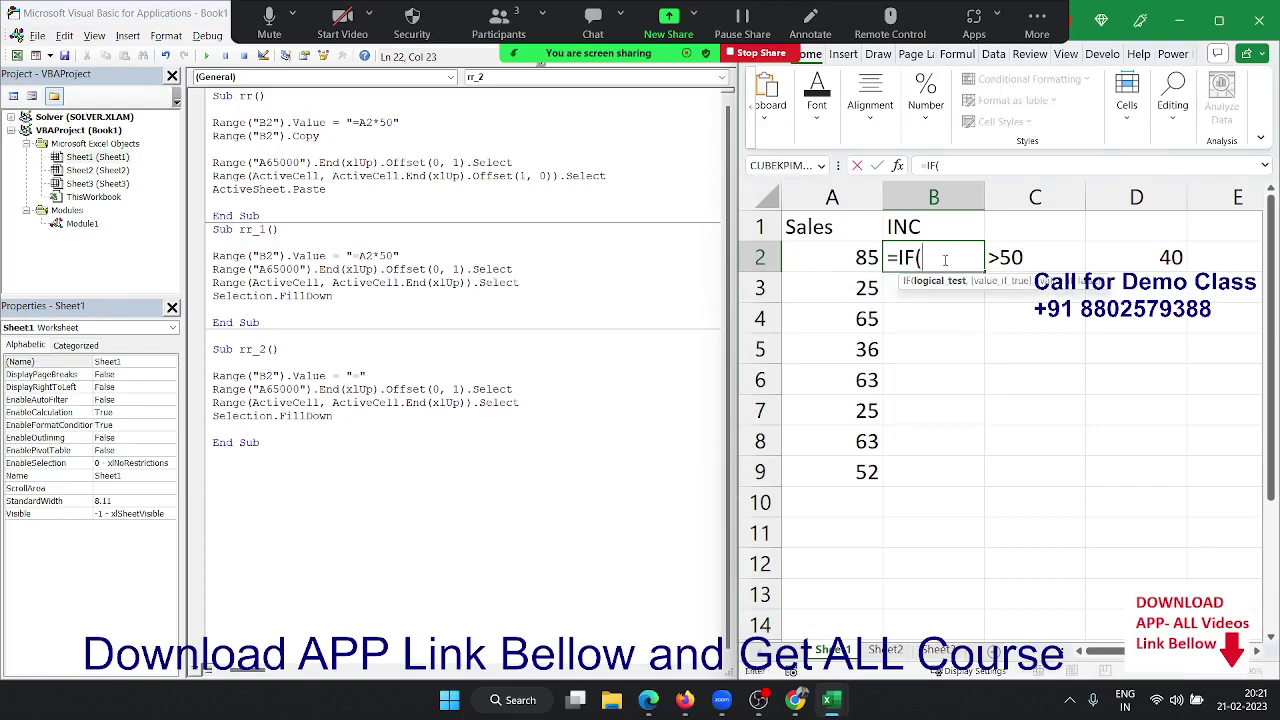
key(Left)
text(>)
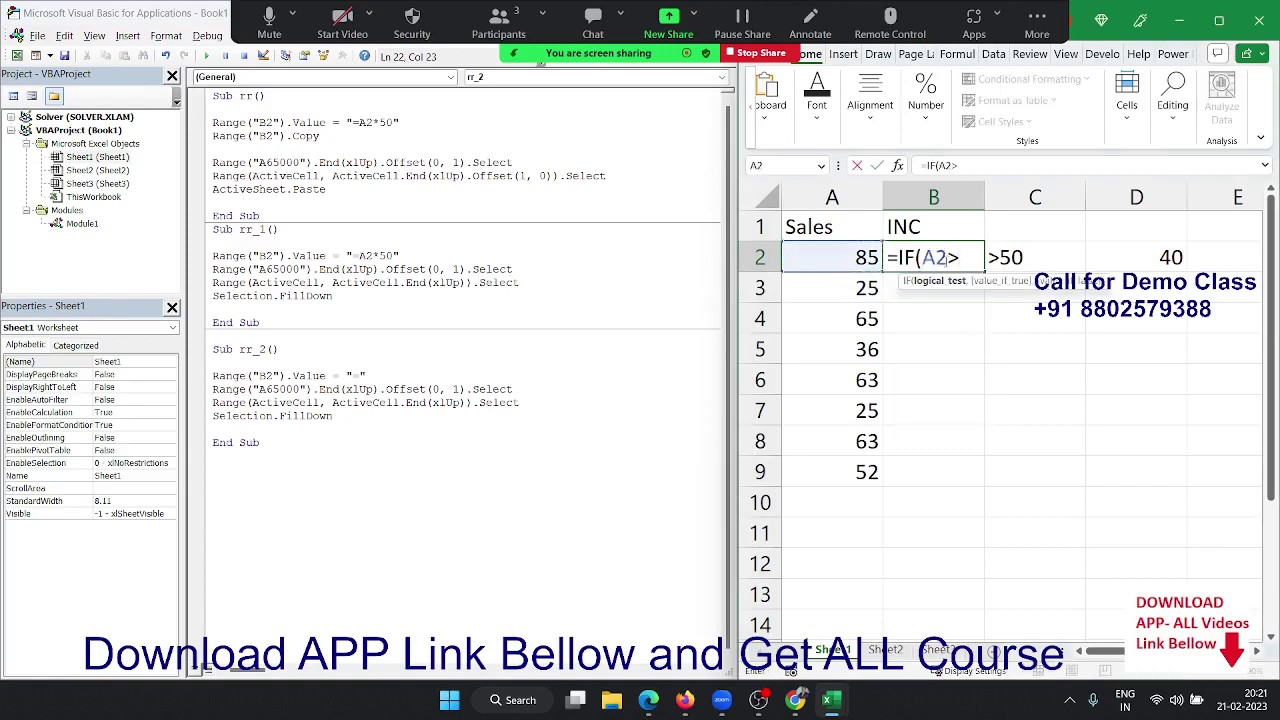
text(40)
text(.)
key(BackSpace)
text(,)
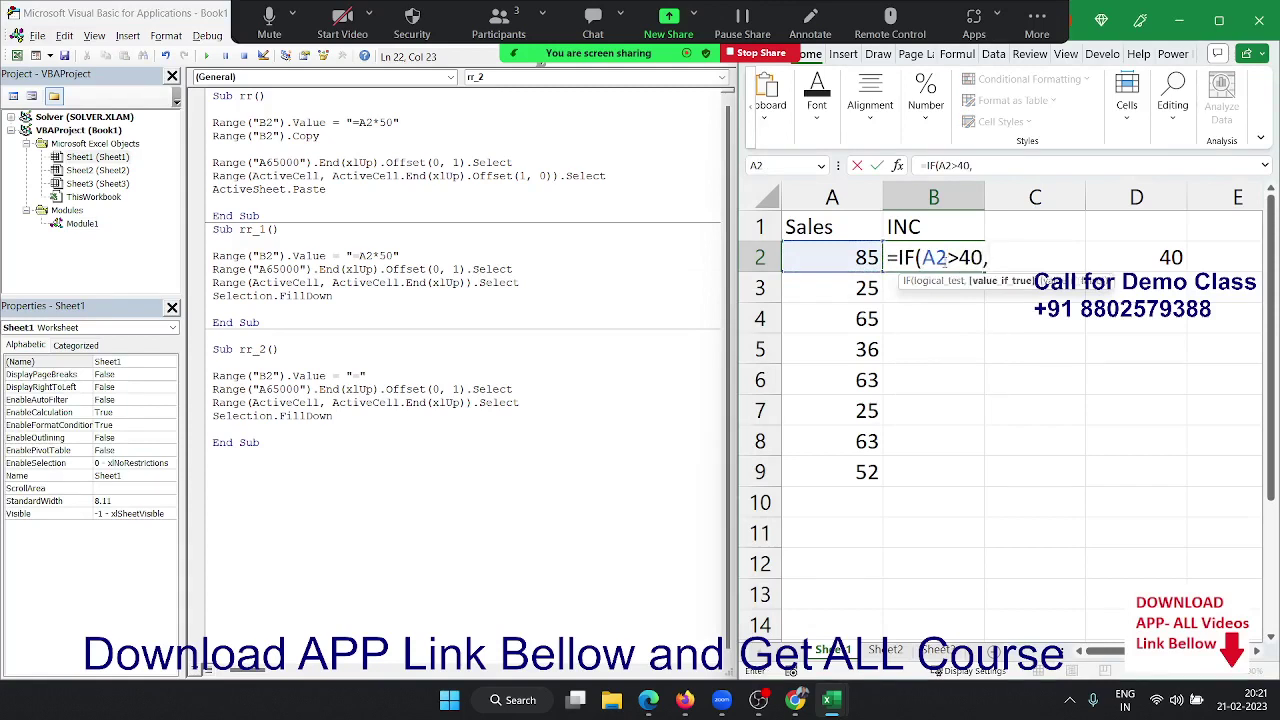
key(Left)
text(*)
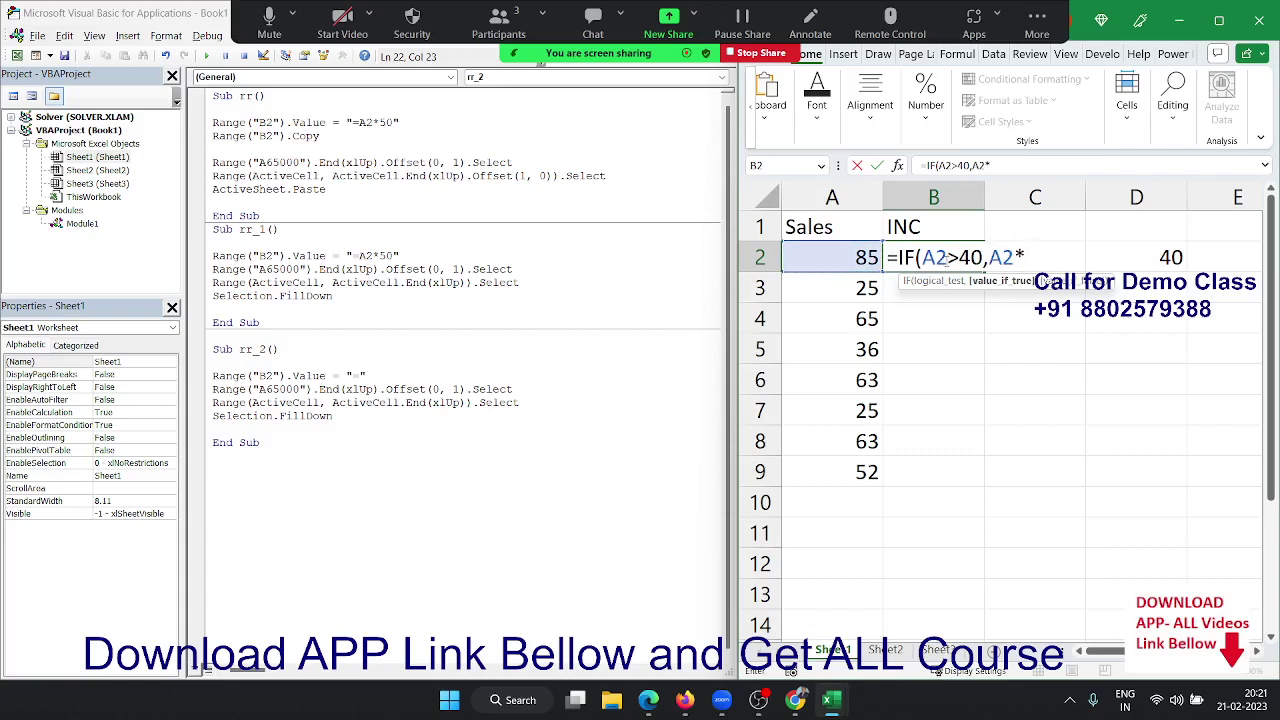
key(BackSpace)
key(BackSpace)
key(BackSpace)
key(BackSpace)
key(BackSpace)
key(BackSpace)
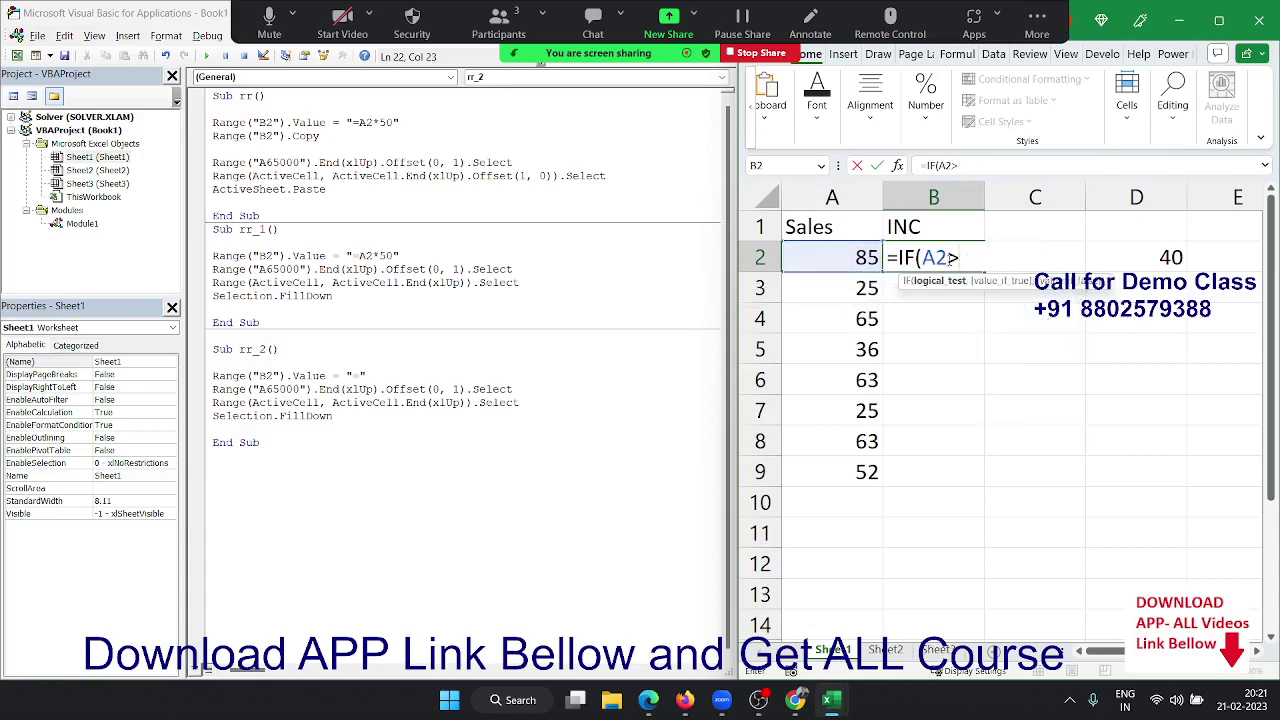
text(50,A2)
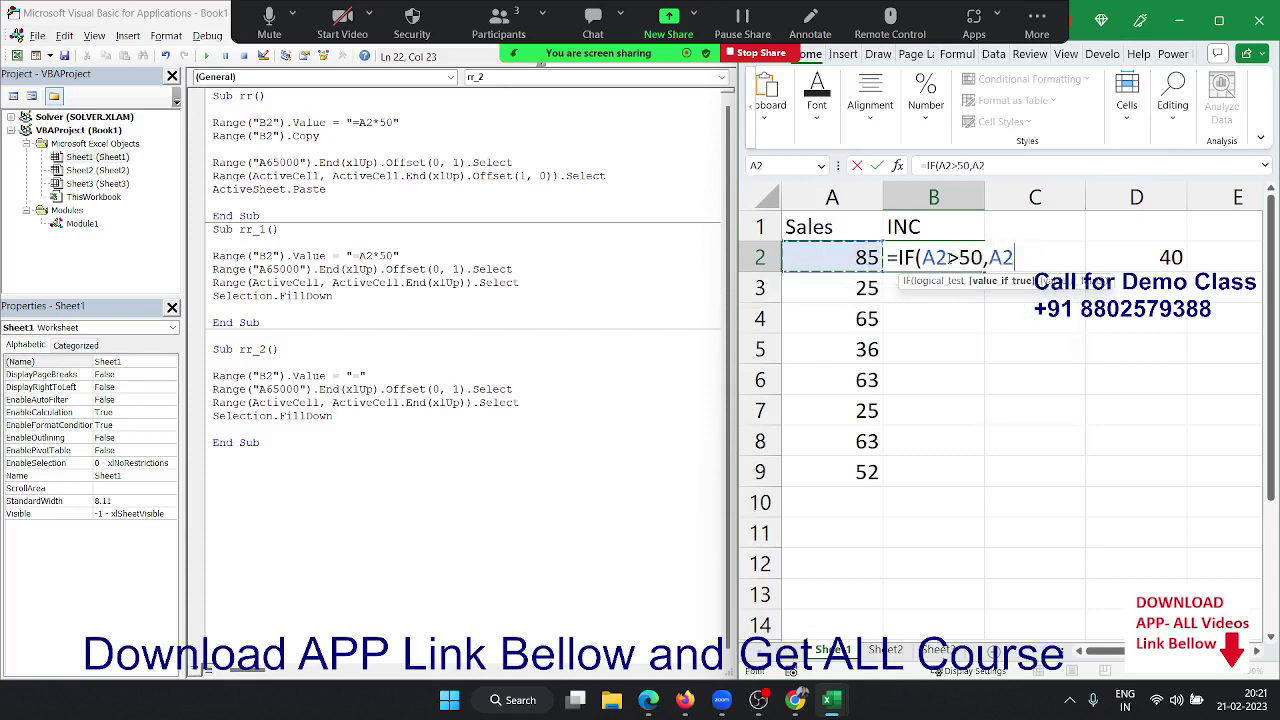
text(*40)
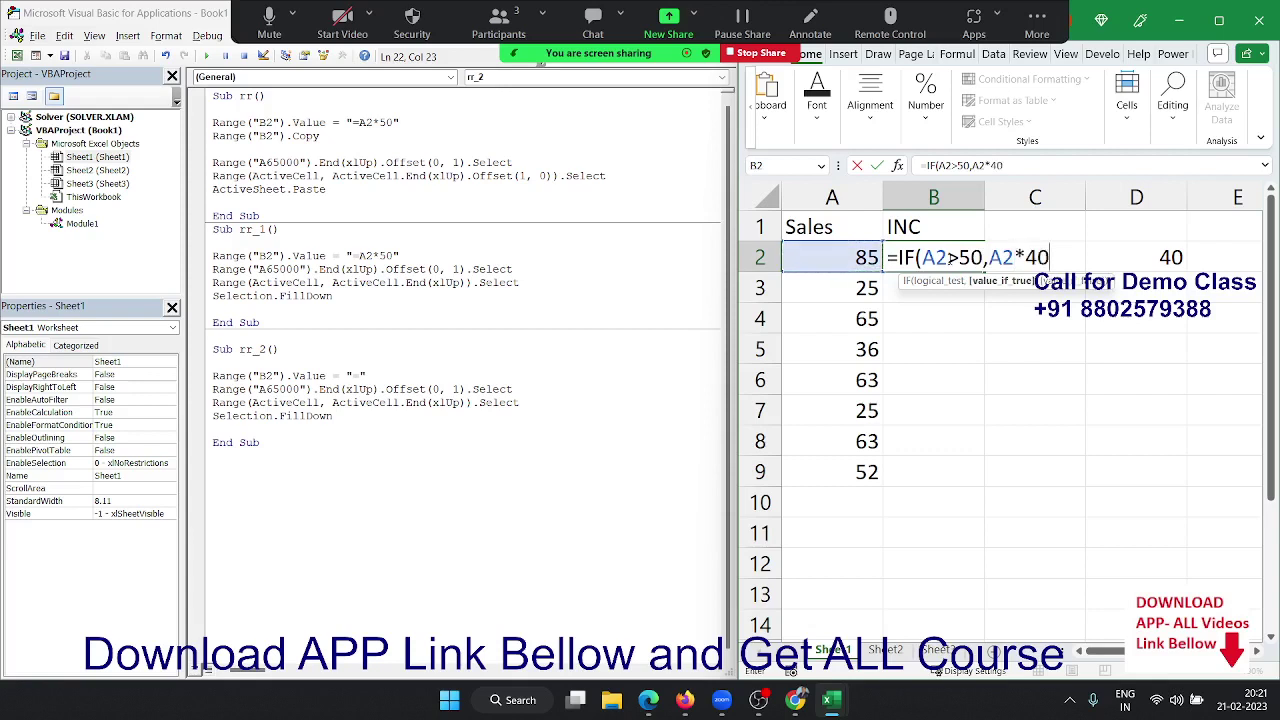
text(,0)
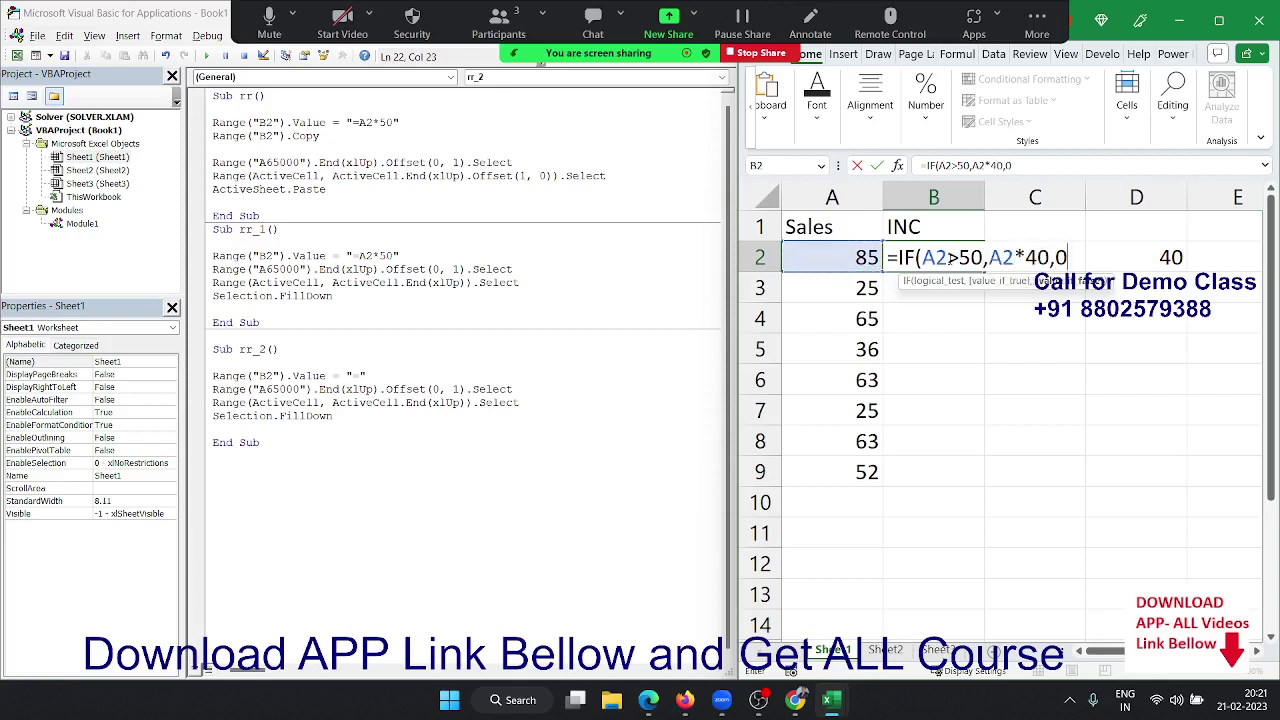
key(Return)
Copy the IF formula text from B2's formula bar.
click(950, 258)
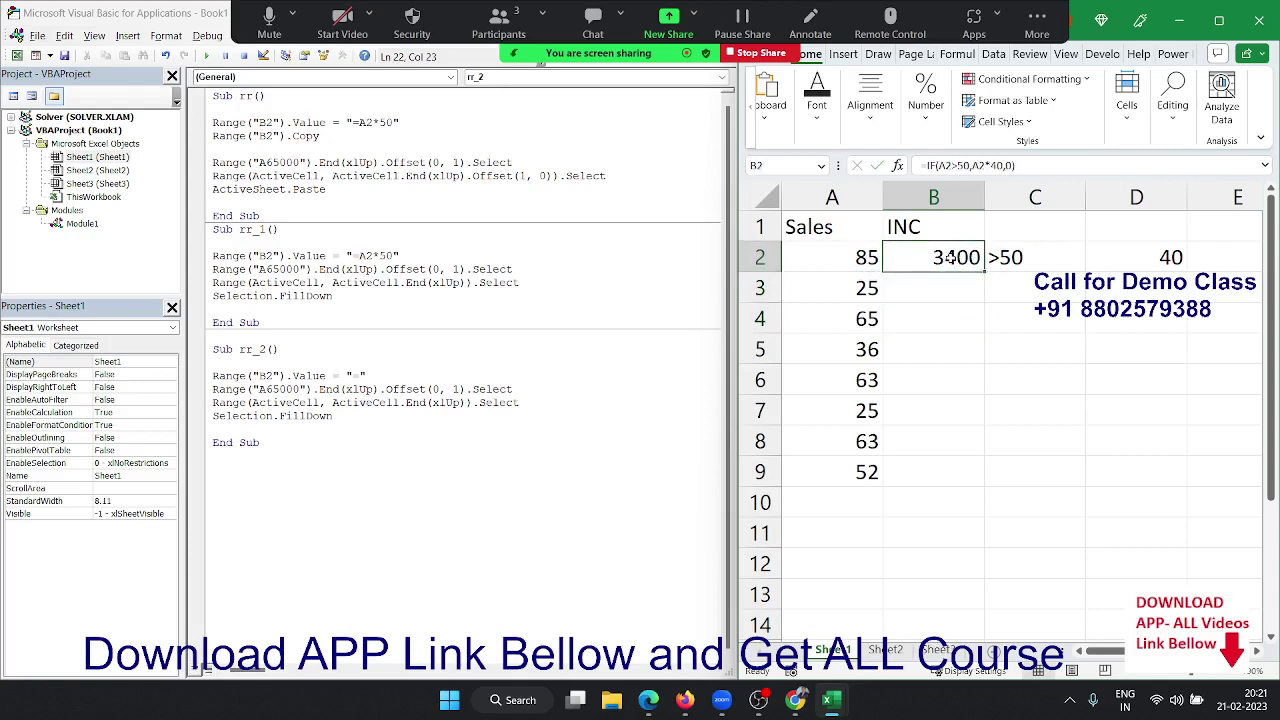
drag(1108, 167, 922, 165)
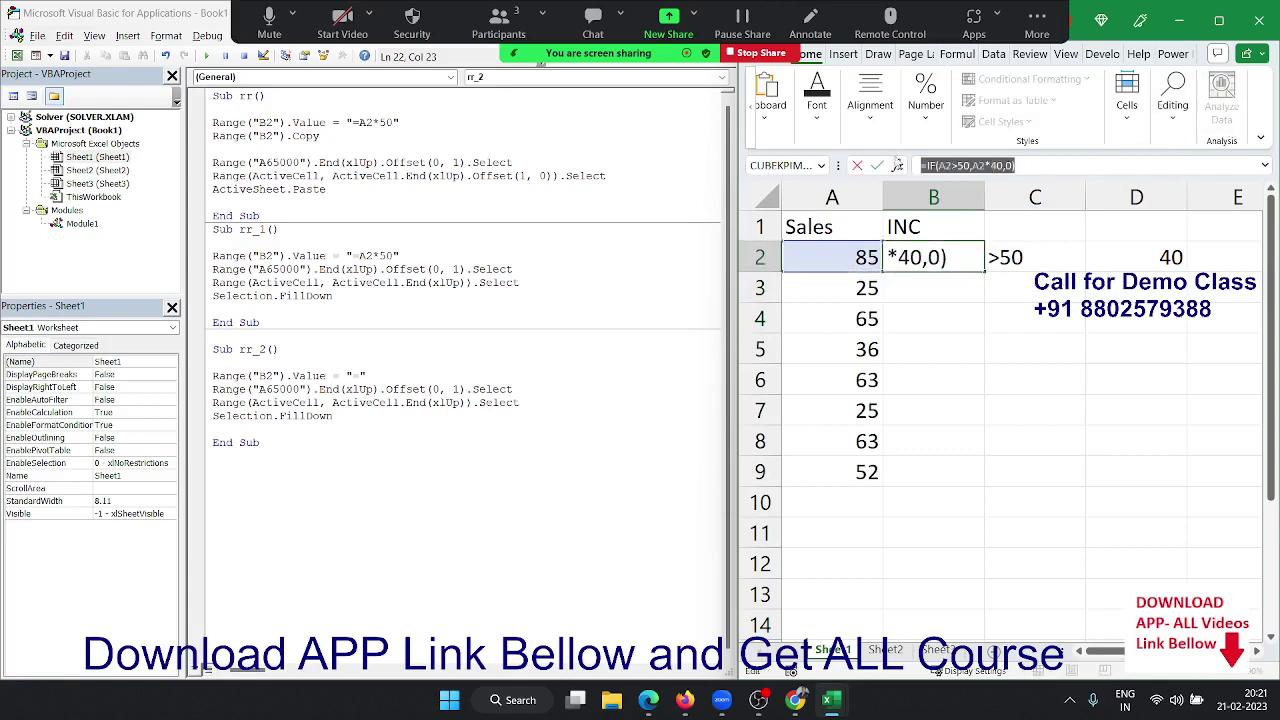
key(Escape)
click(348, 375)
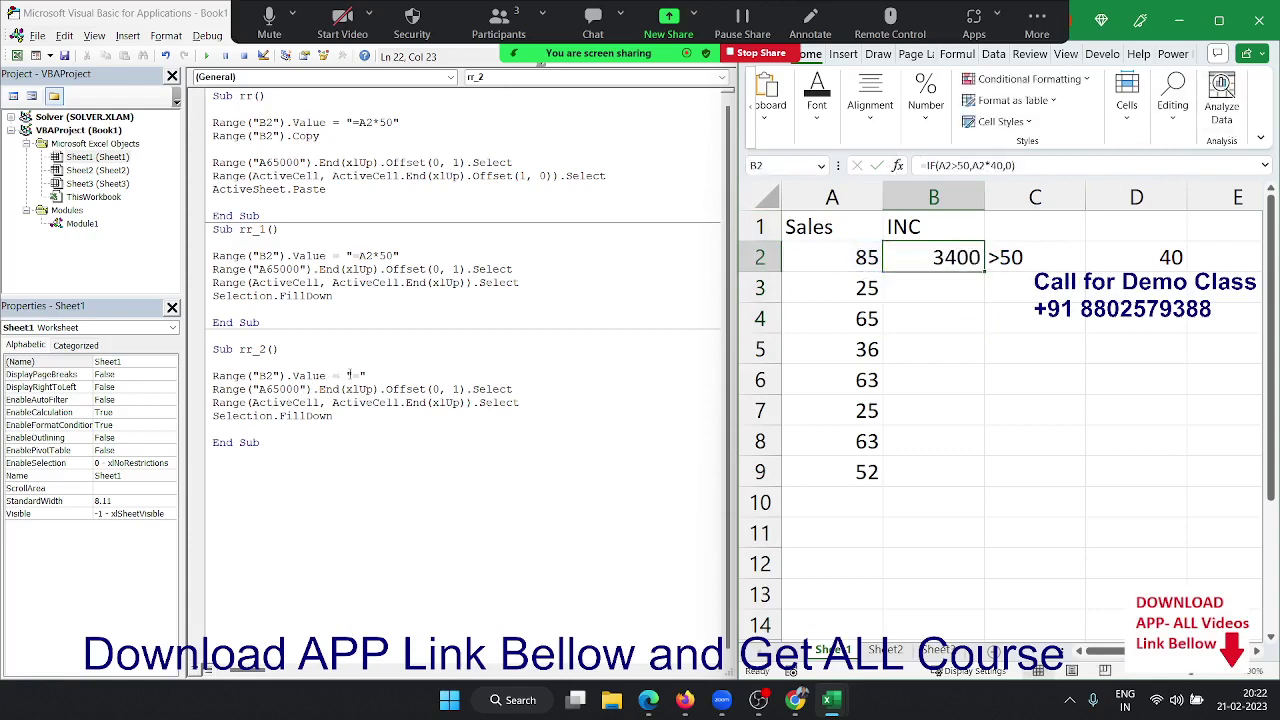
Paste =IF(A2>50,A2*40,0) into rr_2's B2 string, run rr_2, and check B4's formula.
double_click(354, 376)
click(356, 377)
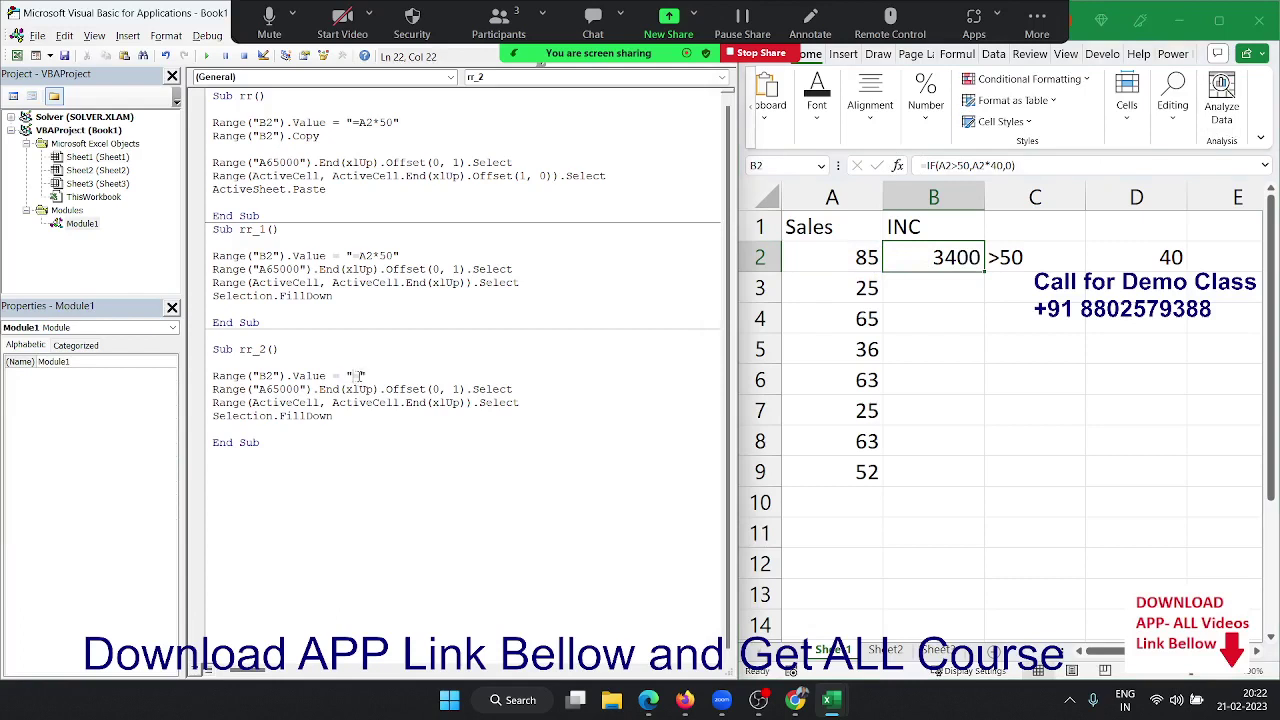
key(ctrl+v)
click(391, 411)
click(207, 56)
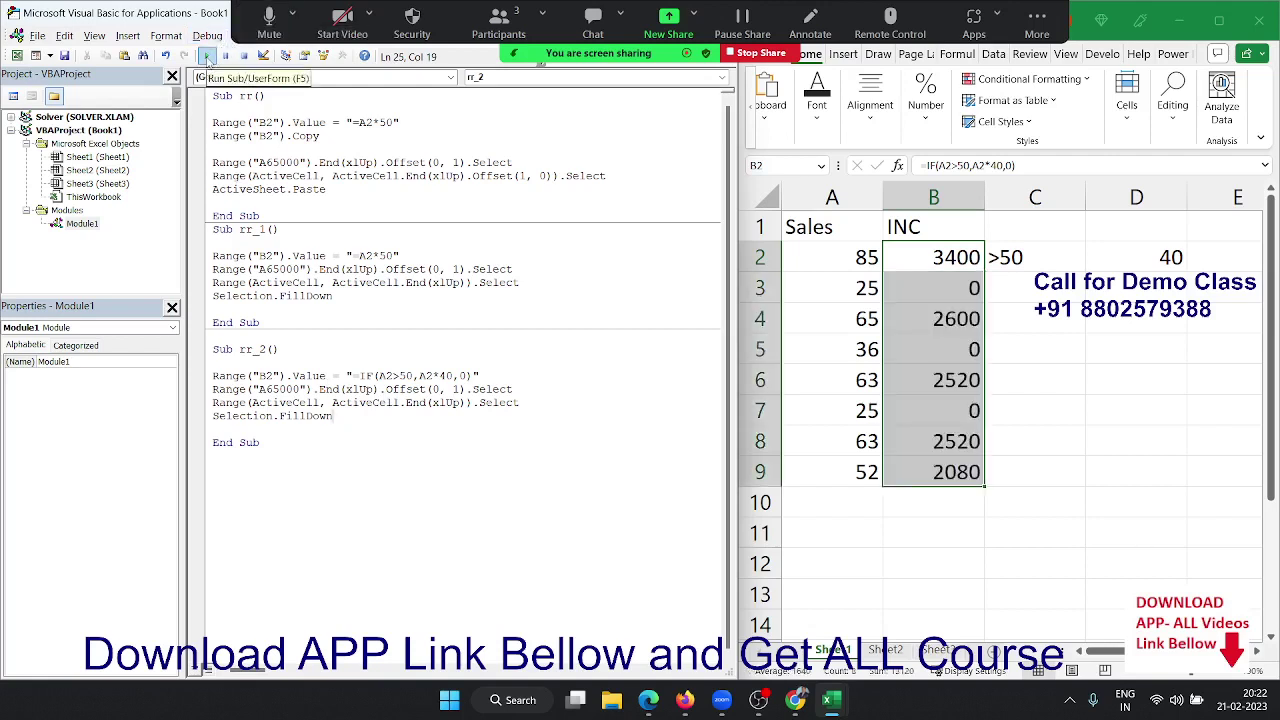
double_click(932, 314)
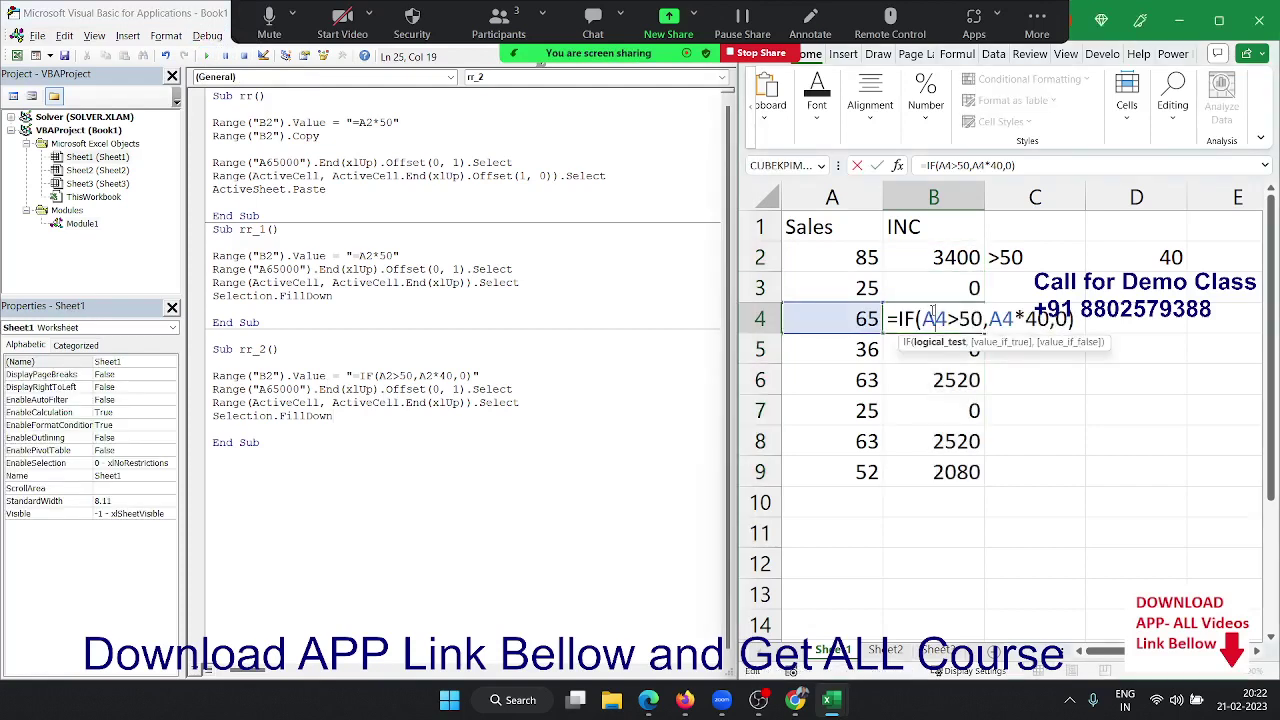
key(Escape)
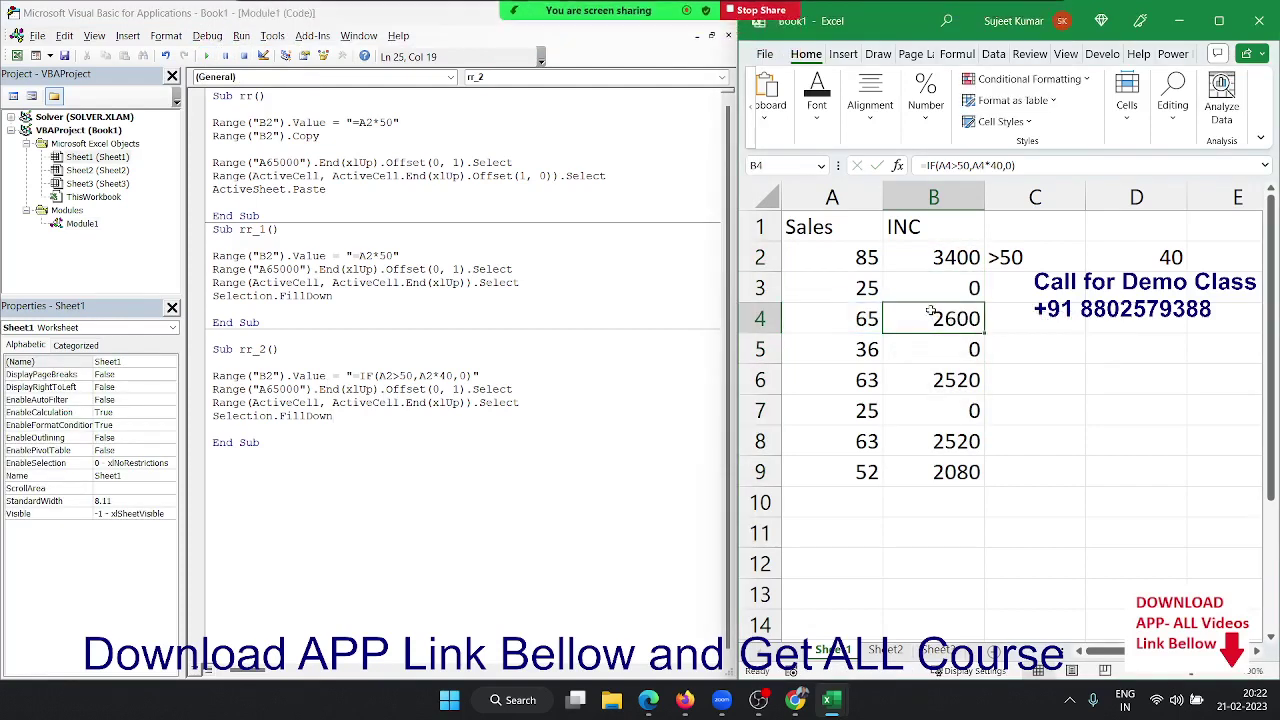
Delete the INC values in B2:B9 and move to C3 below the >50 note.
click(984, 256)
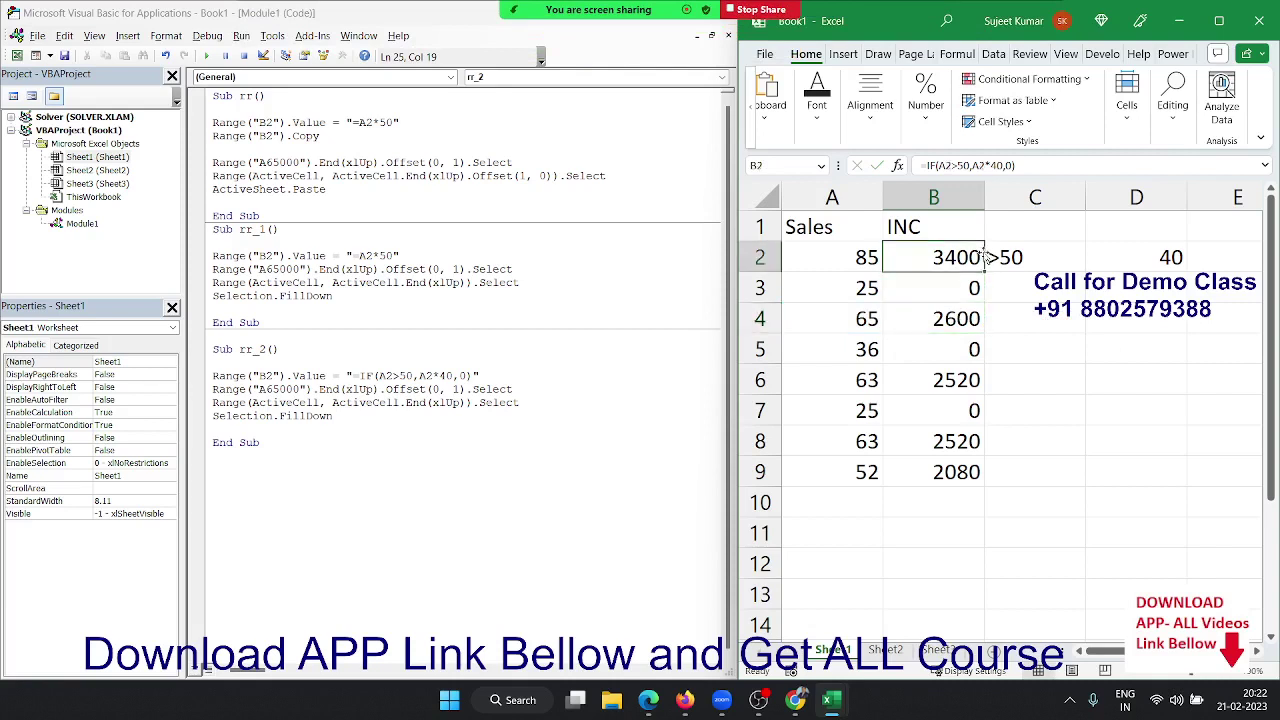
key(Up)
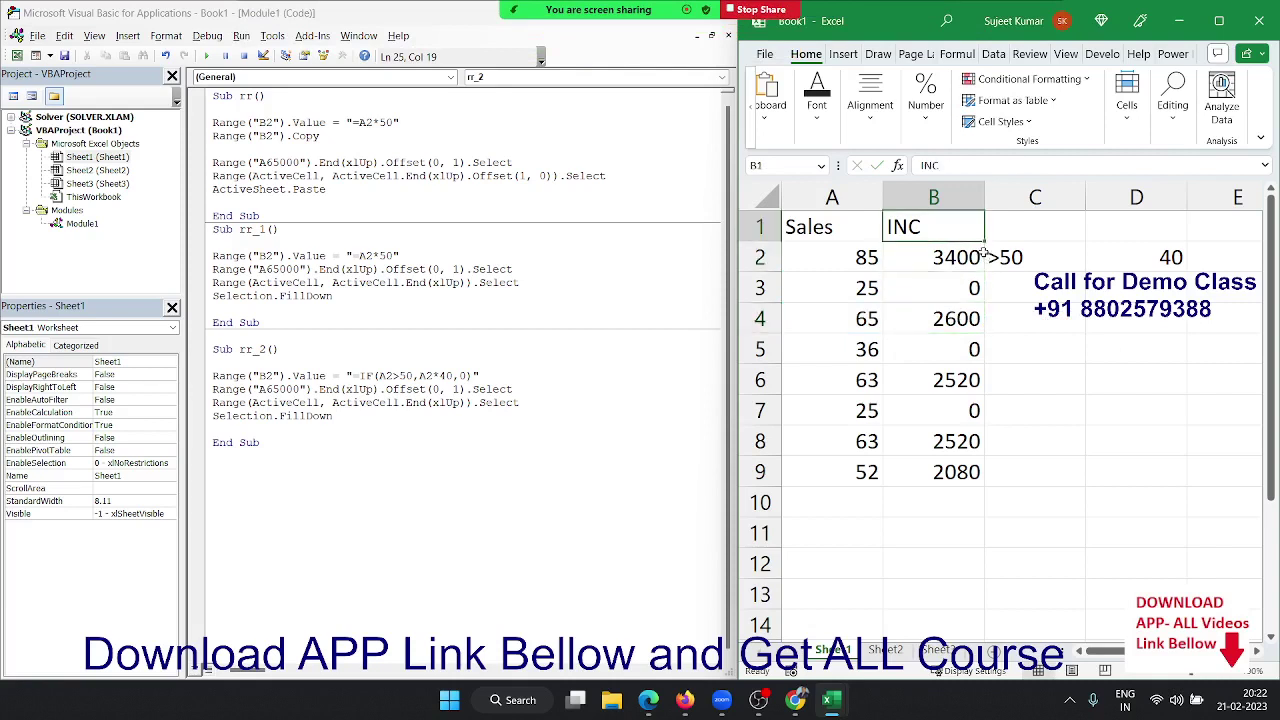
key(Down)
key(ctrl+shift+Down)
key(Delete)
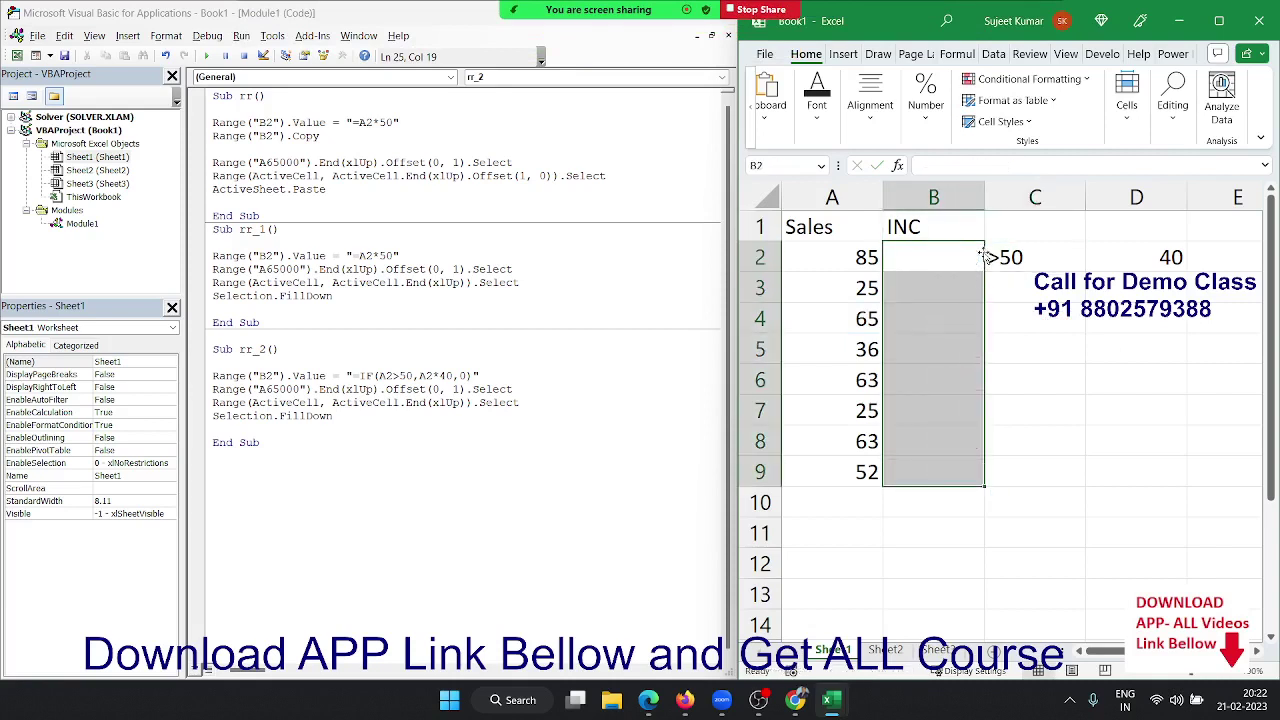
click(984, 256)
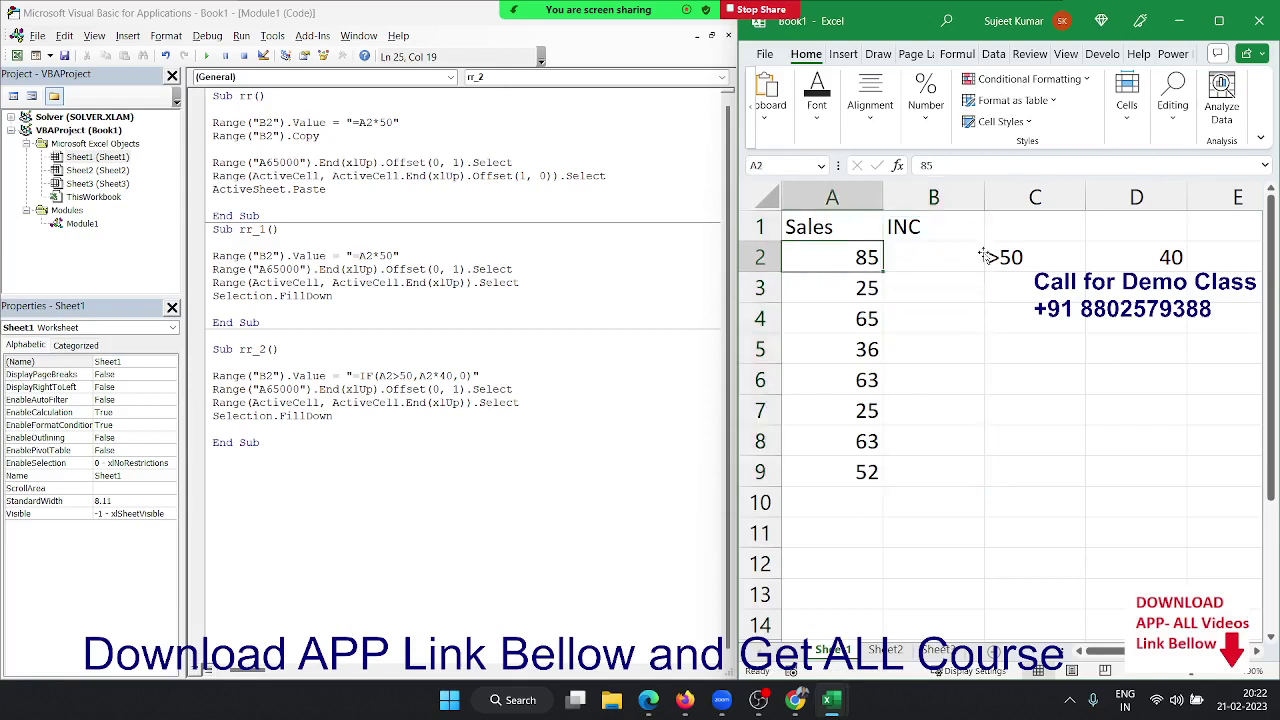
key(Right)
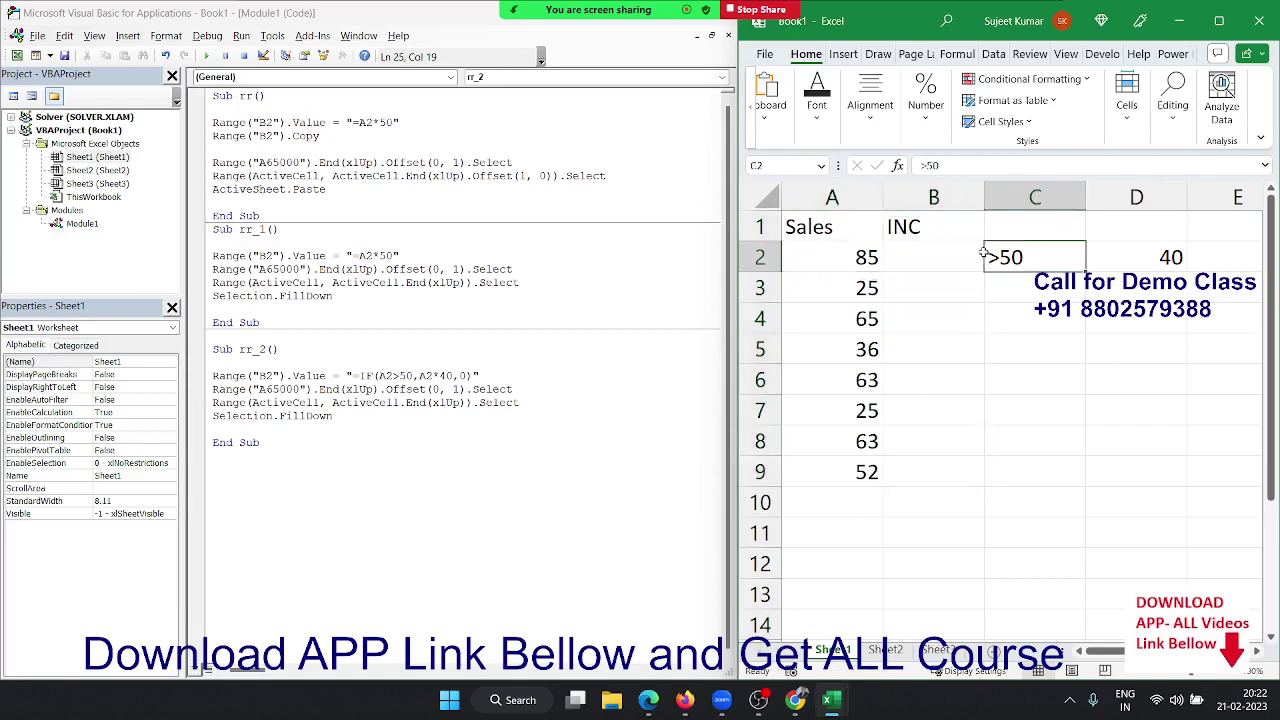
key(Down)
Enter OK in C3 and Pending in C4.
text(OK)
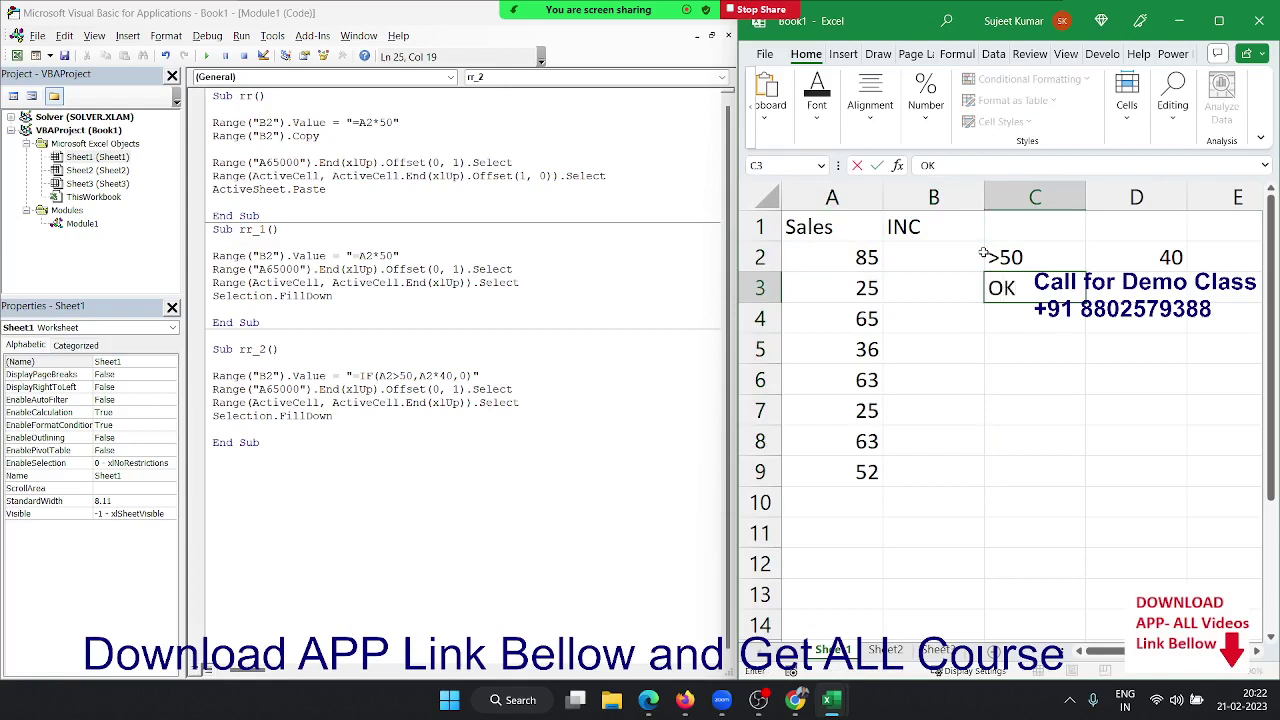
key(Return)
text(Pe)
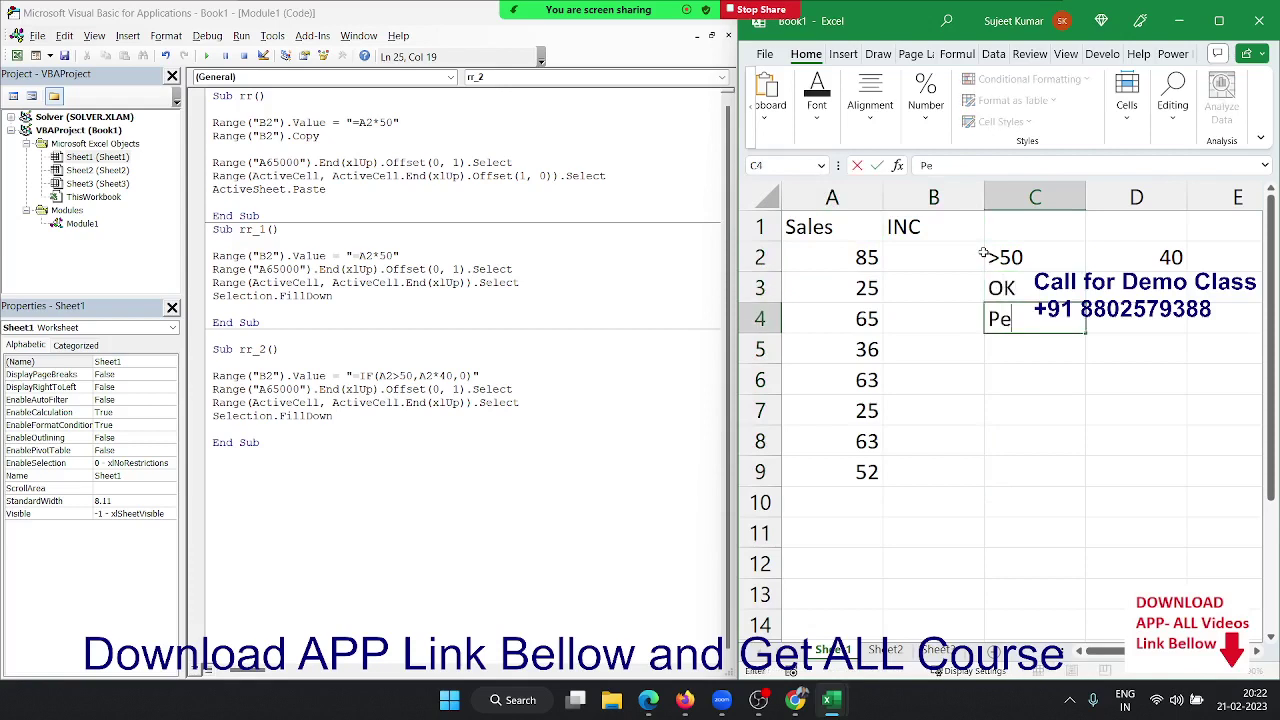
text(nding)
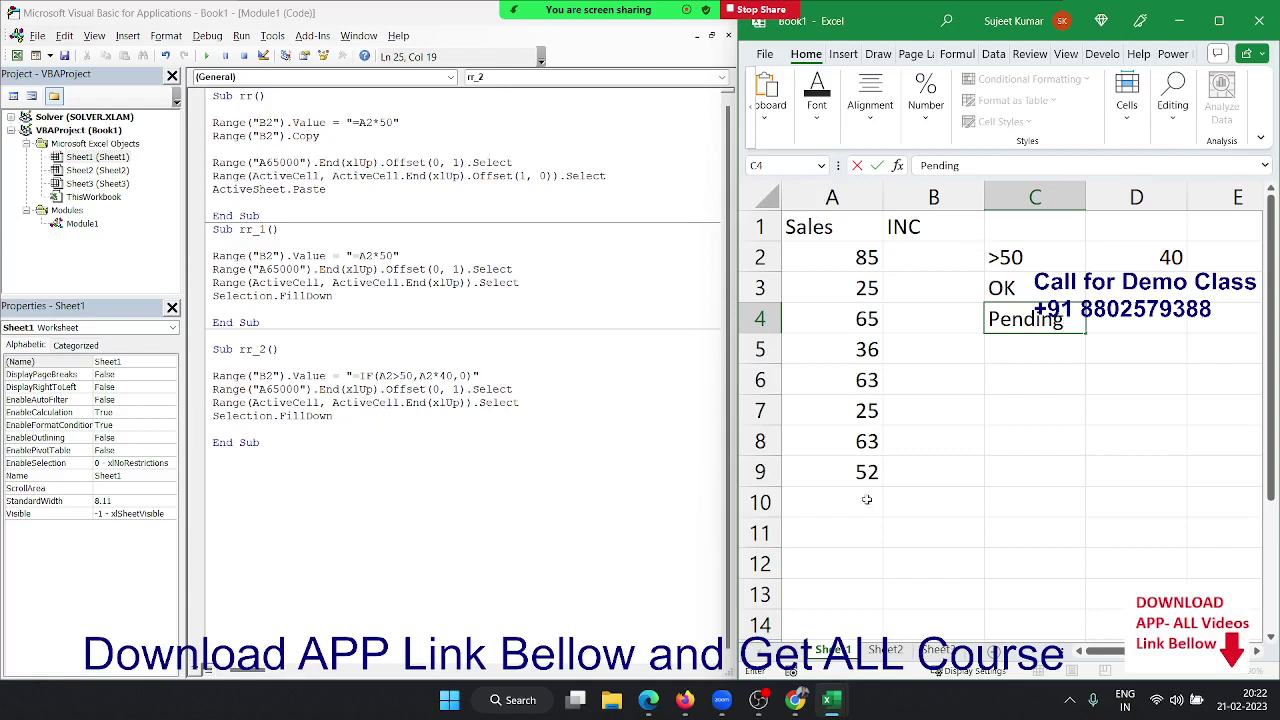
click(934, 442)
Duplicate the rr_2 macro below itself and rename the copy rr_3.
drag(290, 450, 212, 348)
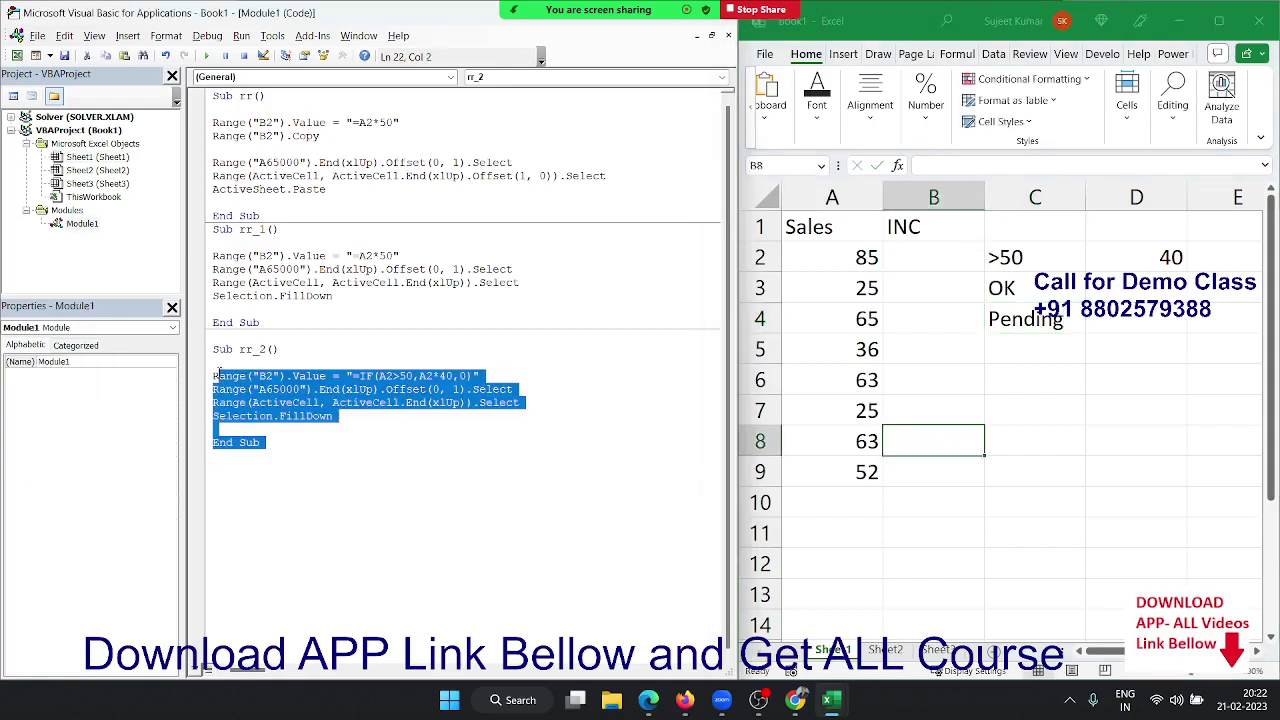
key(ctrl+c)
click(240, 462)
key(ctrl+v)
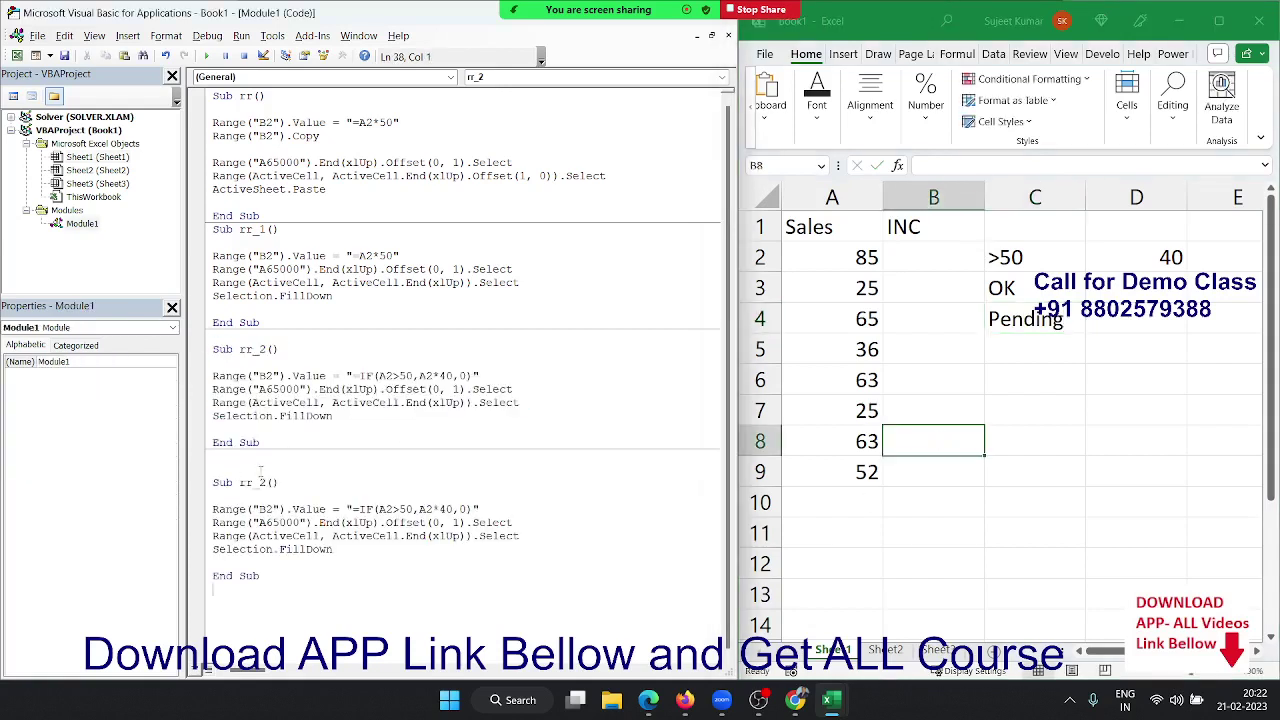
click(267, 482)
key(BackSpace)
text(3)
Replace A2*40,0 in rr_3's IF formula with "OK","Pending".
click(407, 509)
key(Left)
key(Left)
key(Right)
key(Right)
key(shift+Right)
key(shift+Right)
key(shift+Right)
key(shift+Right)
key(shift+Right)
text(")
text(OK")
key(Delete)
text("P)
text(endin)
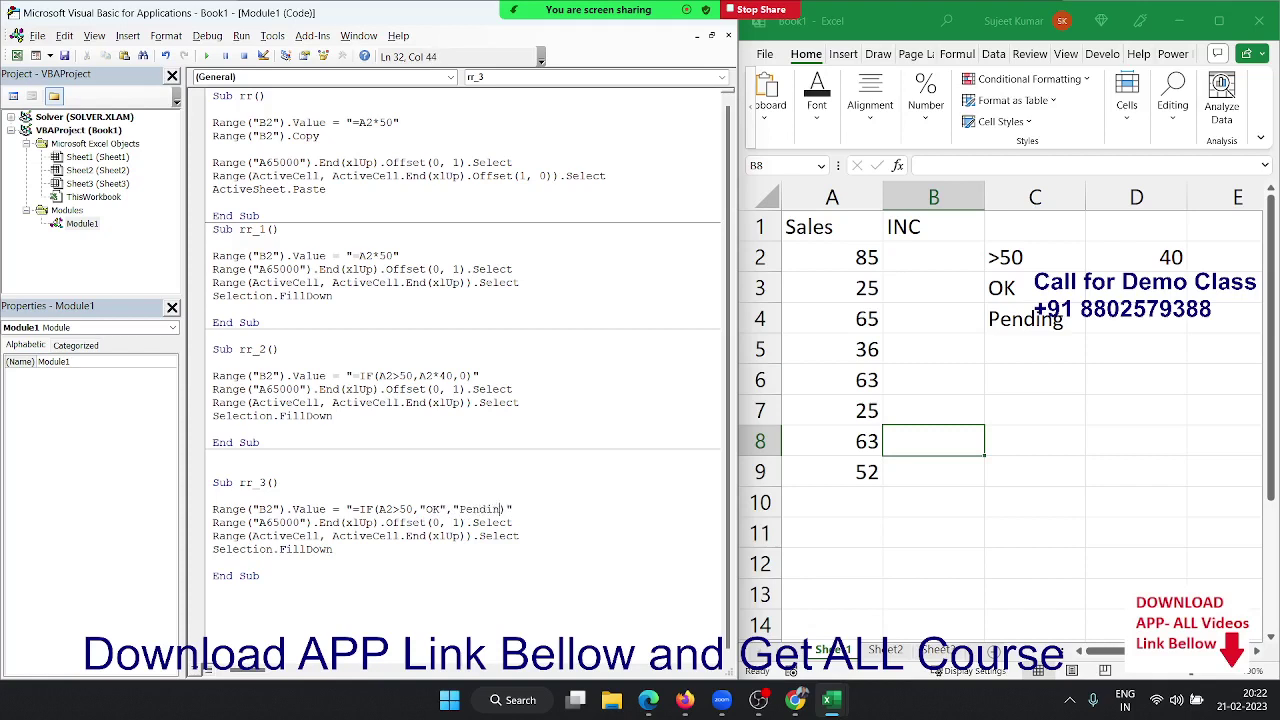
text(g")
click(400, 522)
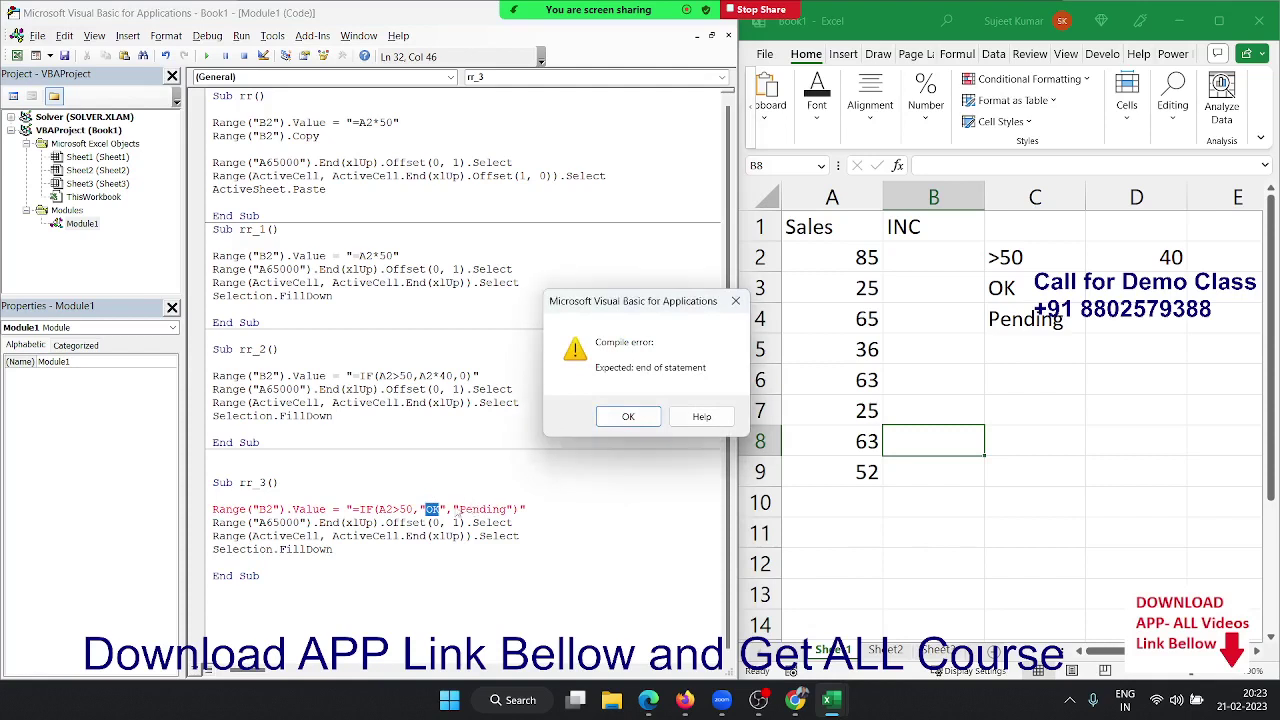
key(Return)
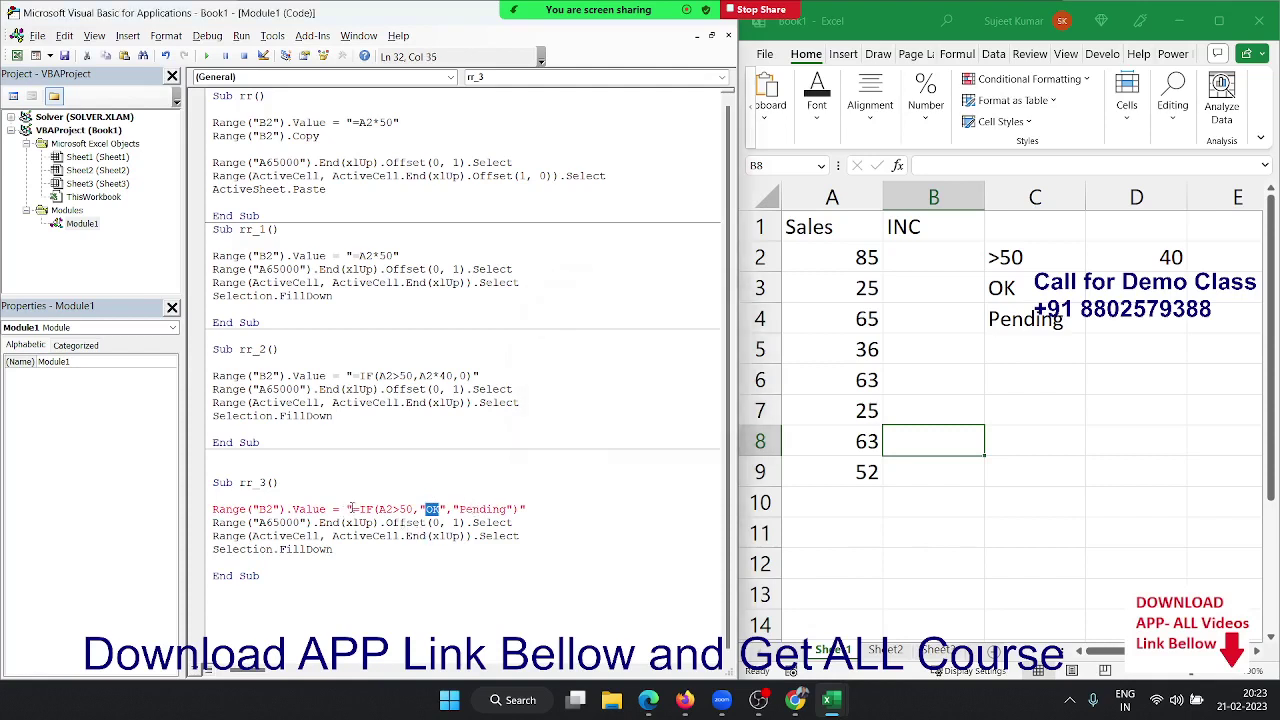
click(352, 508)
drag(352, 508, 519, 509)
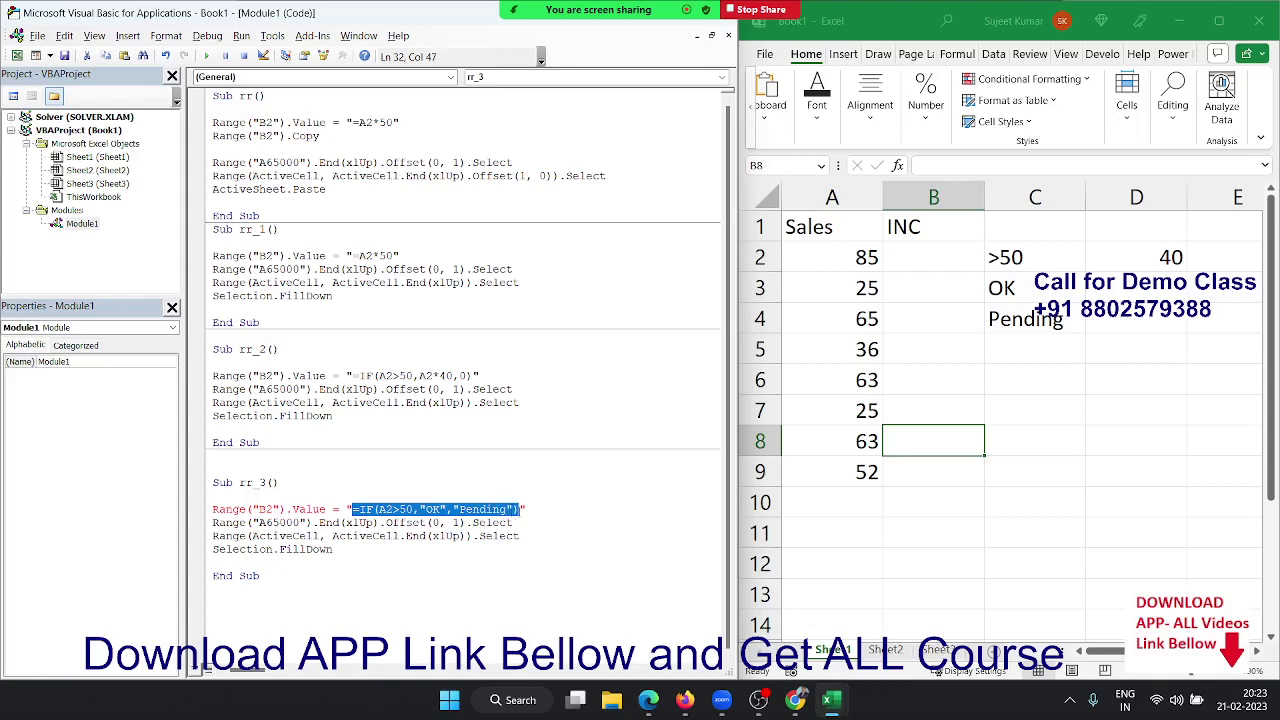
click(941, 254)
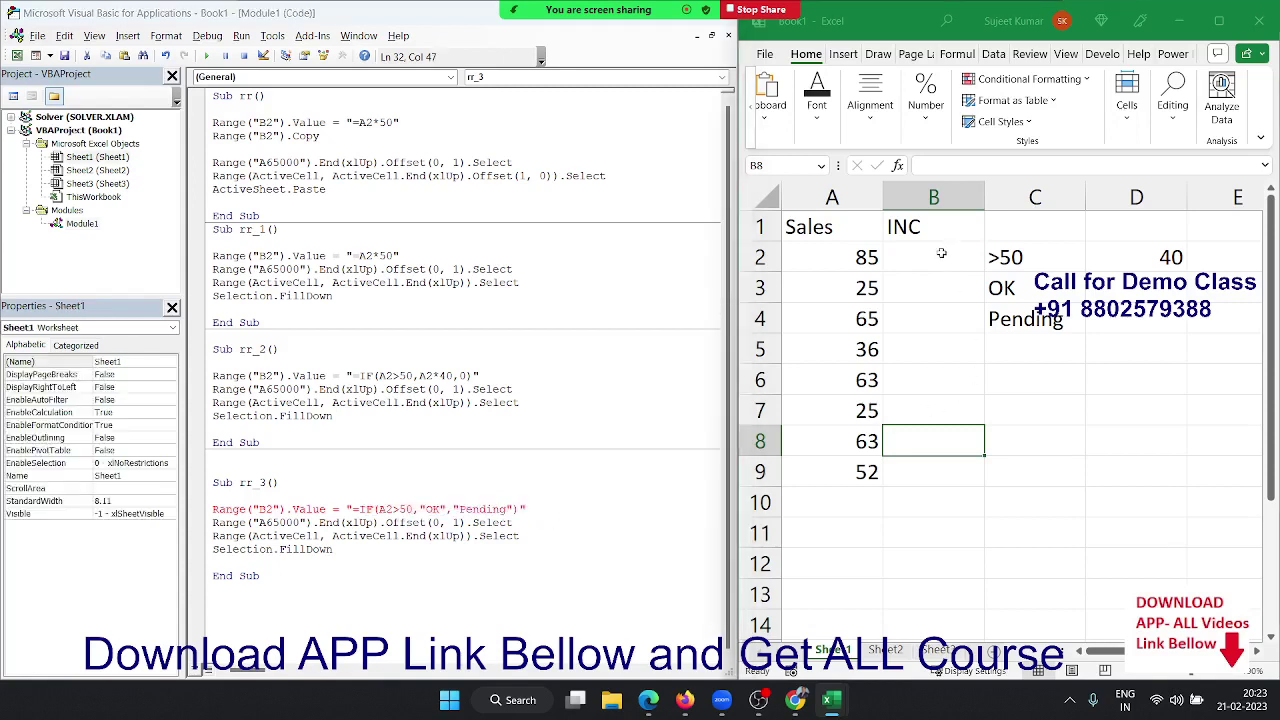
double_click(941, 254)
key(ctrl+v)
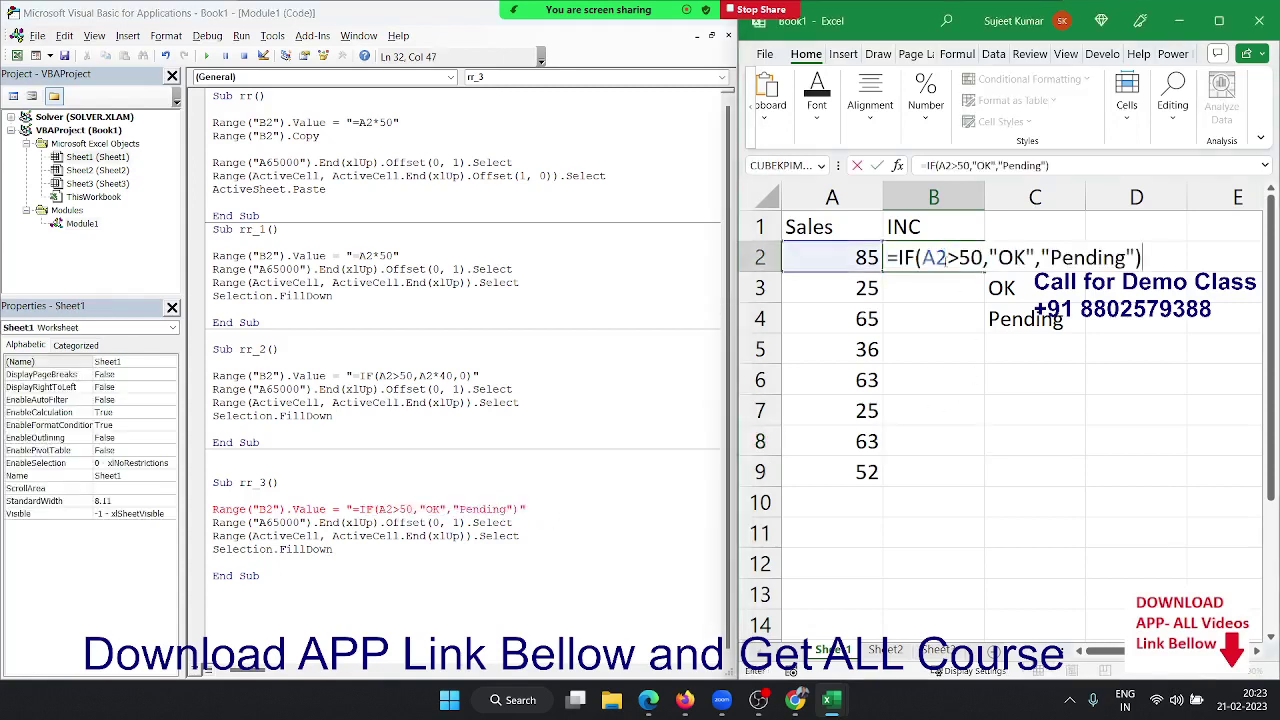
key(Return)
click(943, 260)
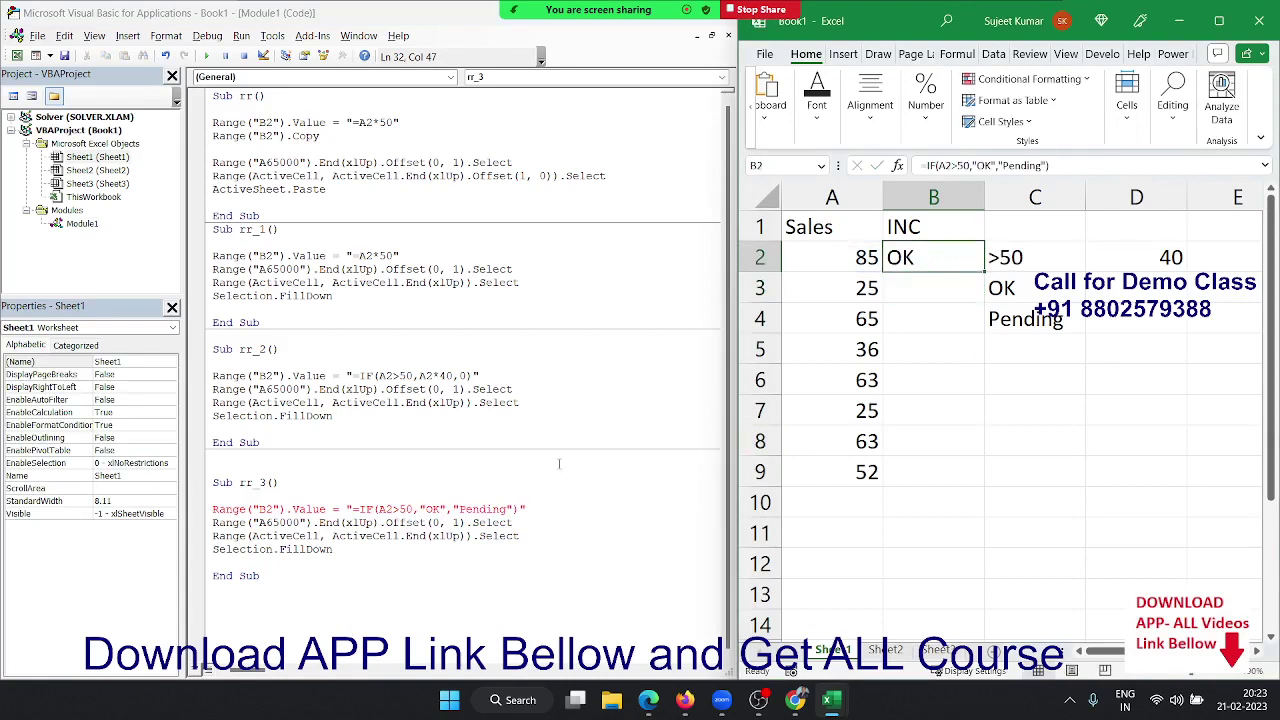
drag(352, 509, 518, 510)
click(477, 522)
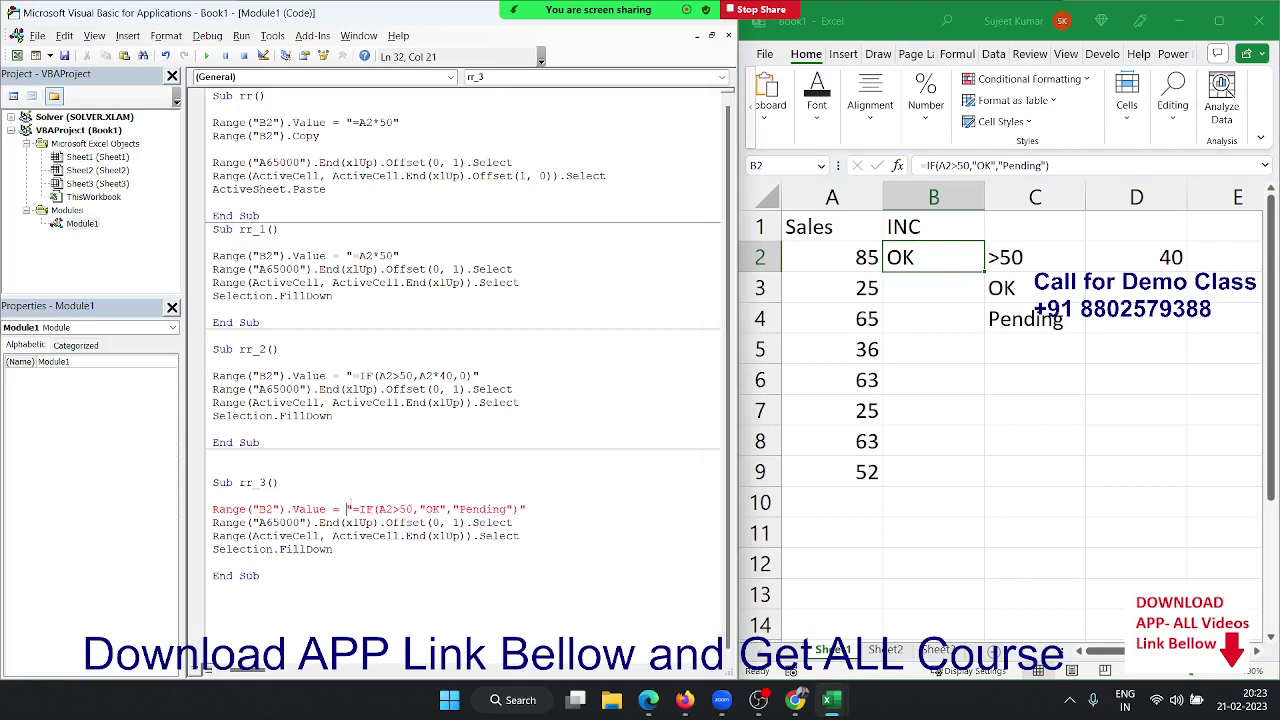
drag(345, 509, 424, 509)
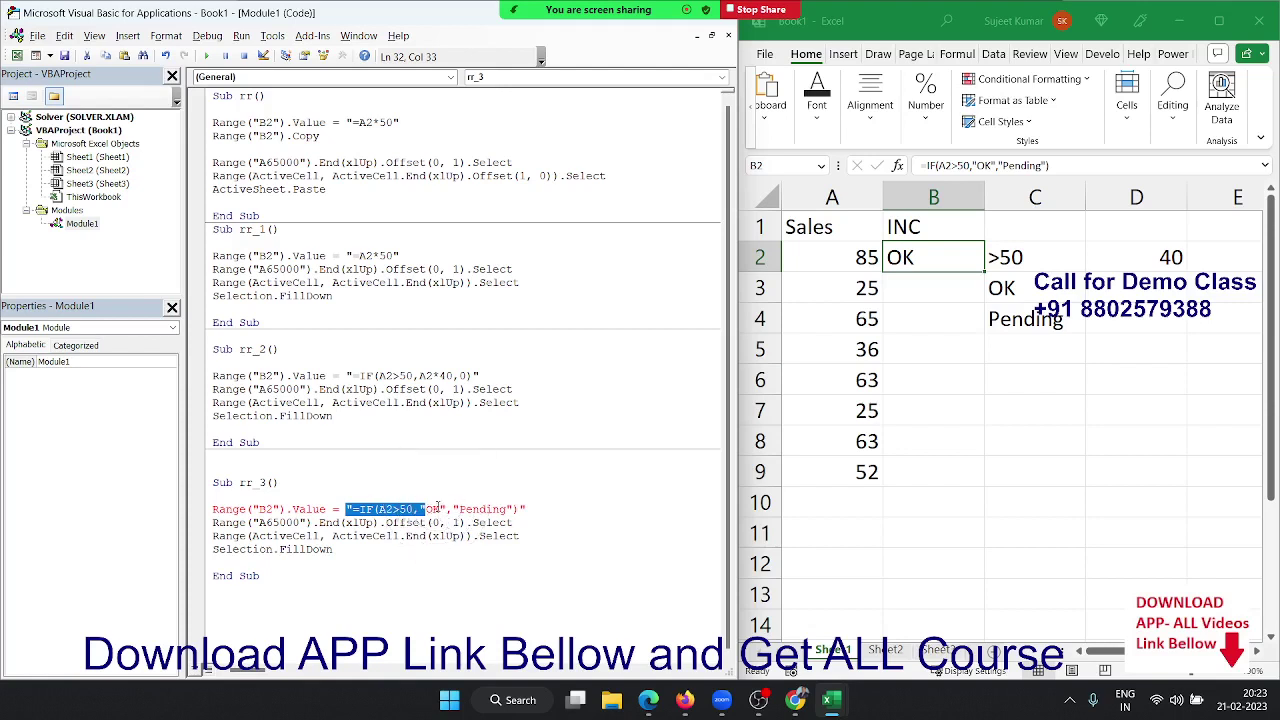
click(437, 508)
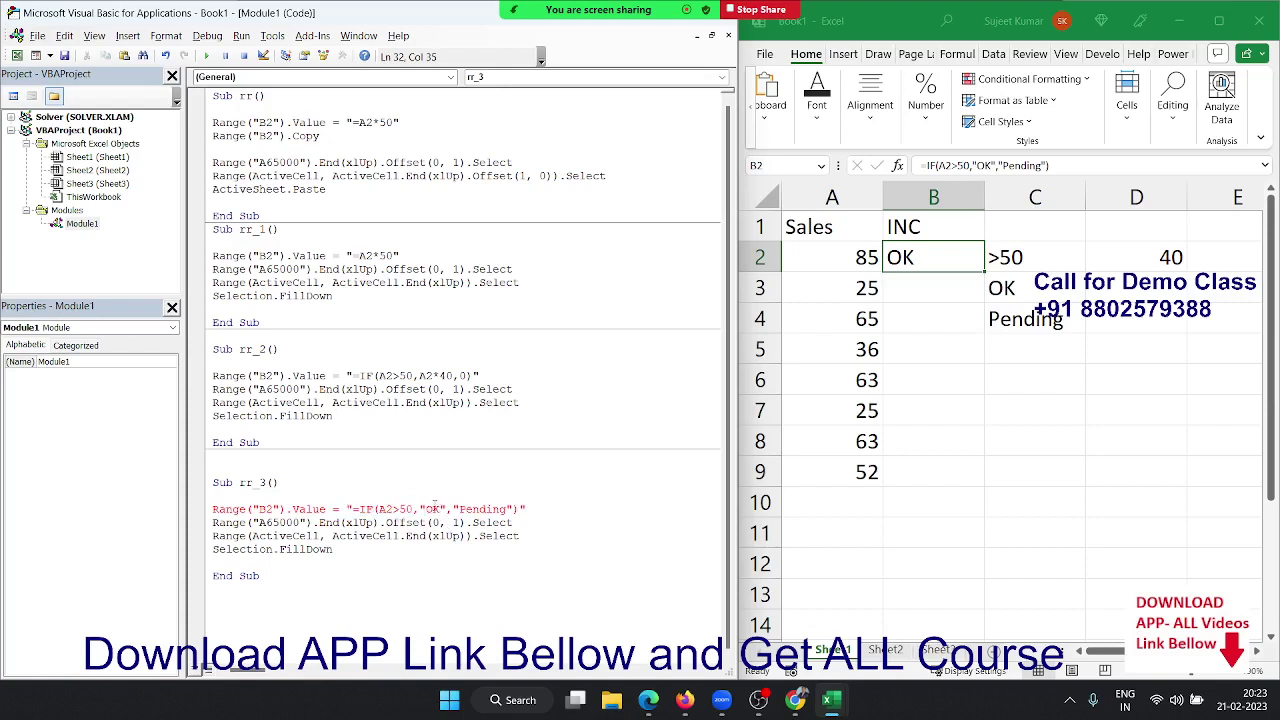
drag(423, 509, 438, 509)
double_click(935, 258)
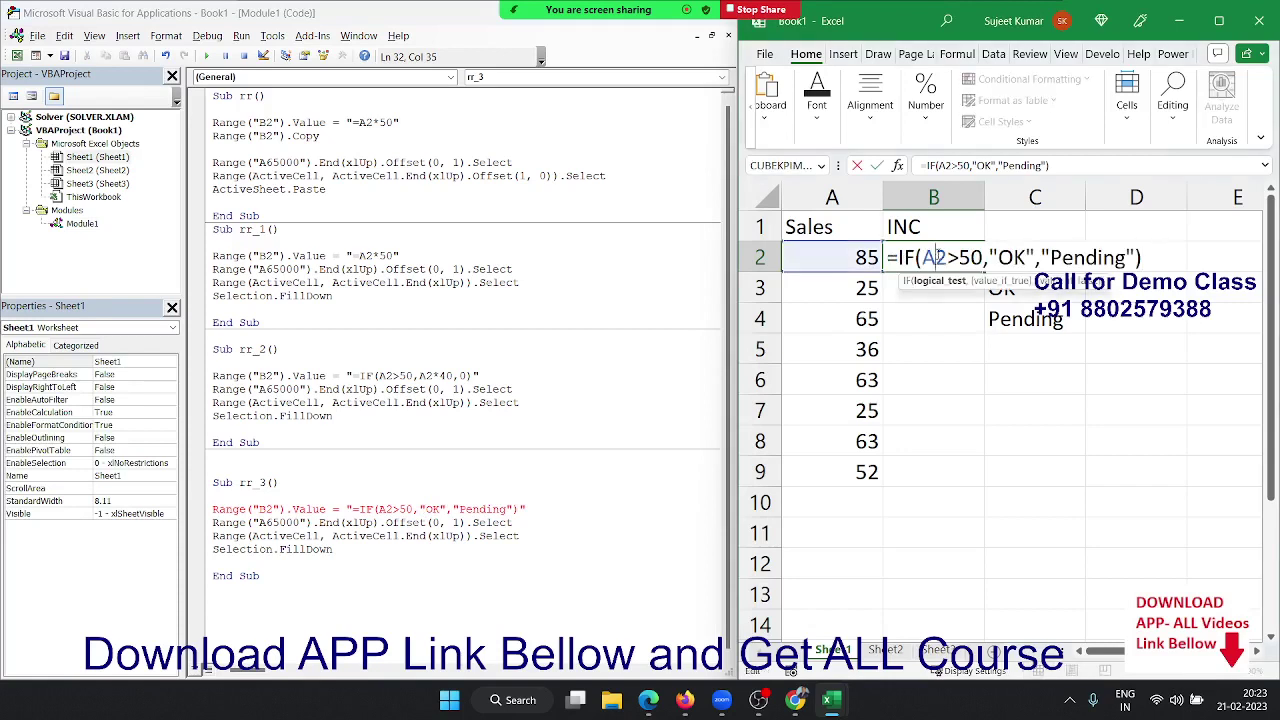
key(Escape)
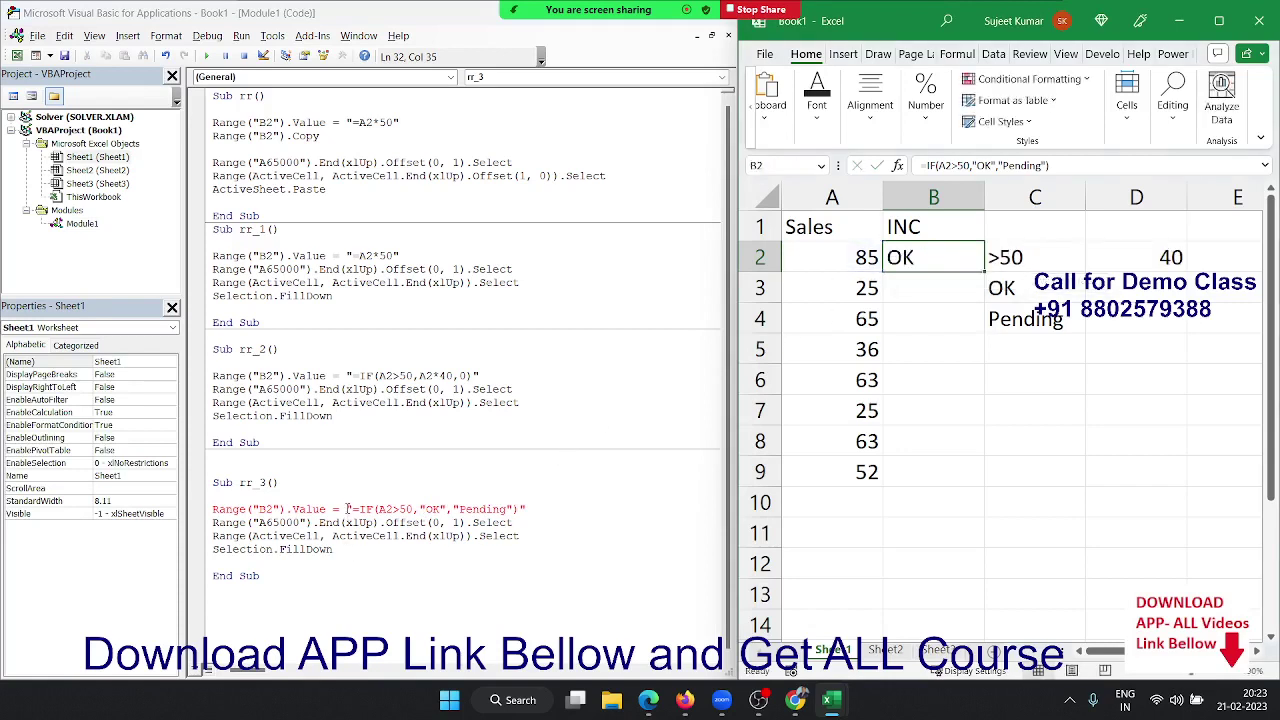
drag(347, 509, 539, 511)
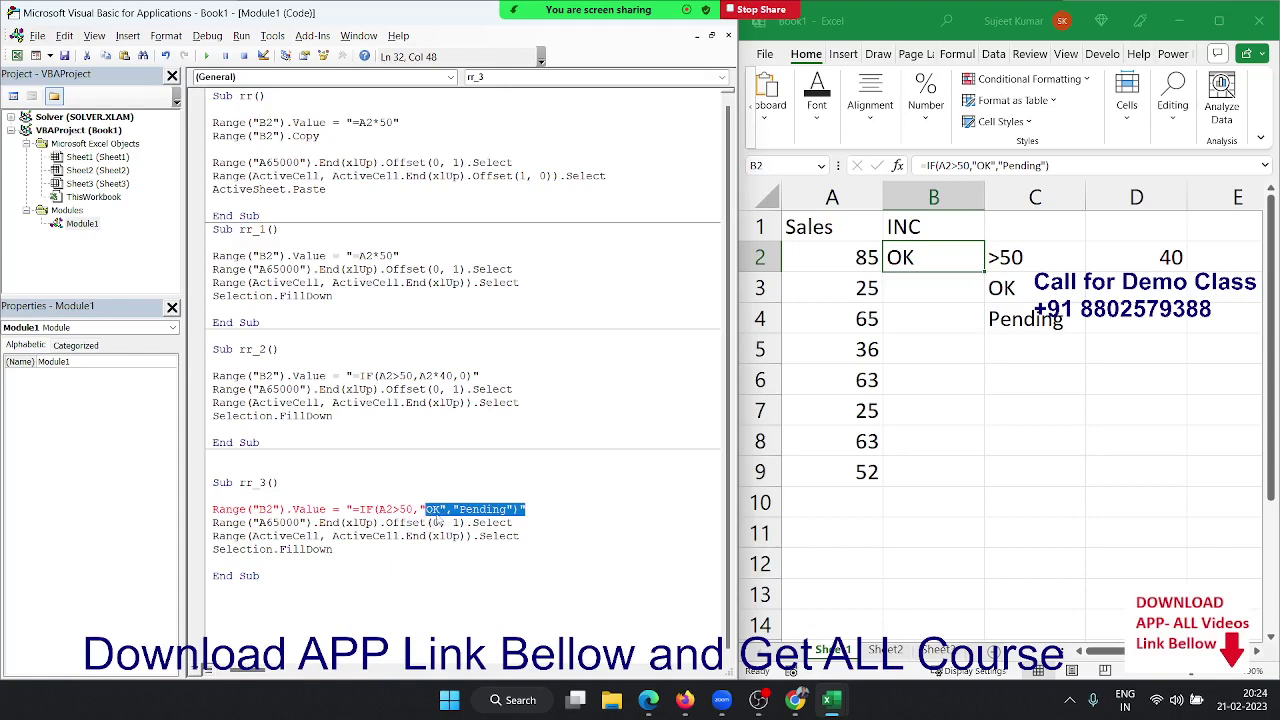
Double the quotes around "OK" and "Pending" in the rr_3 IF formula line.
click(432, 509)
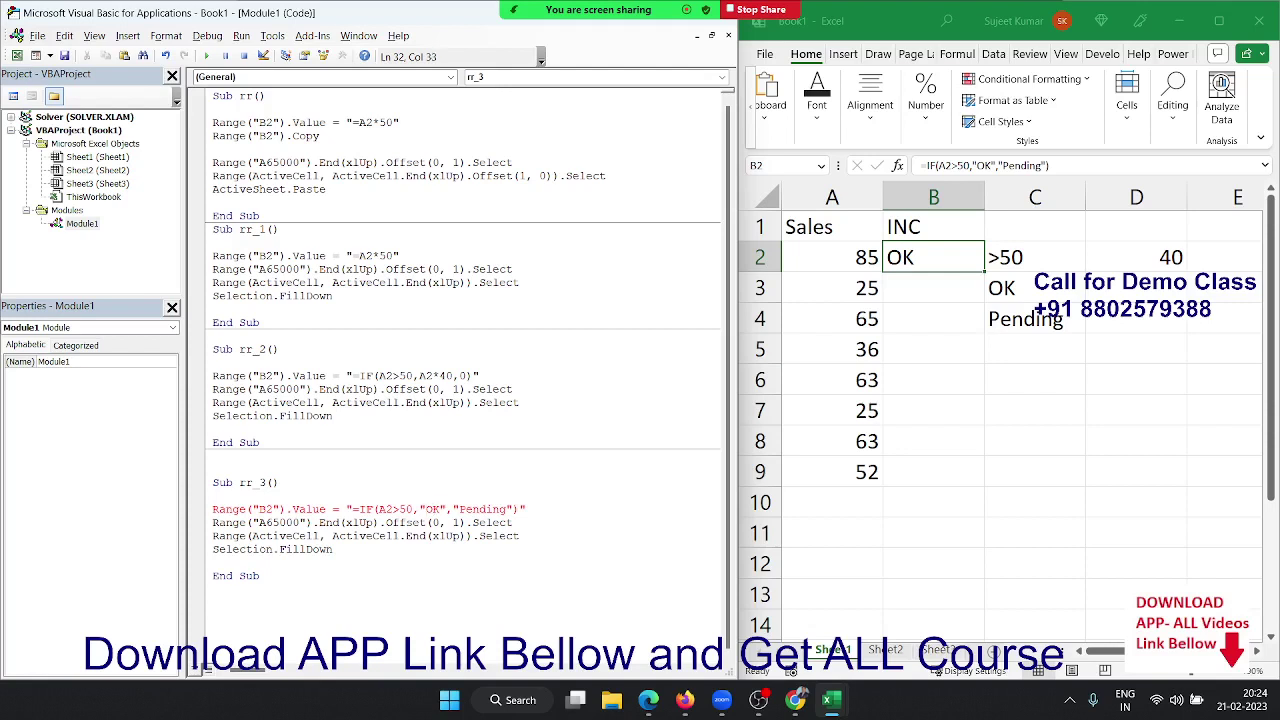
text(")
key(Return)
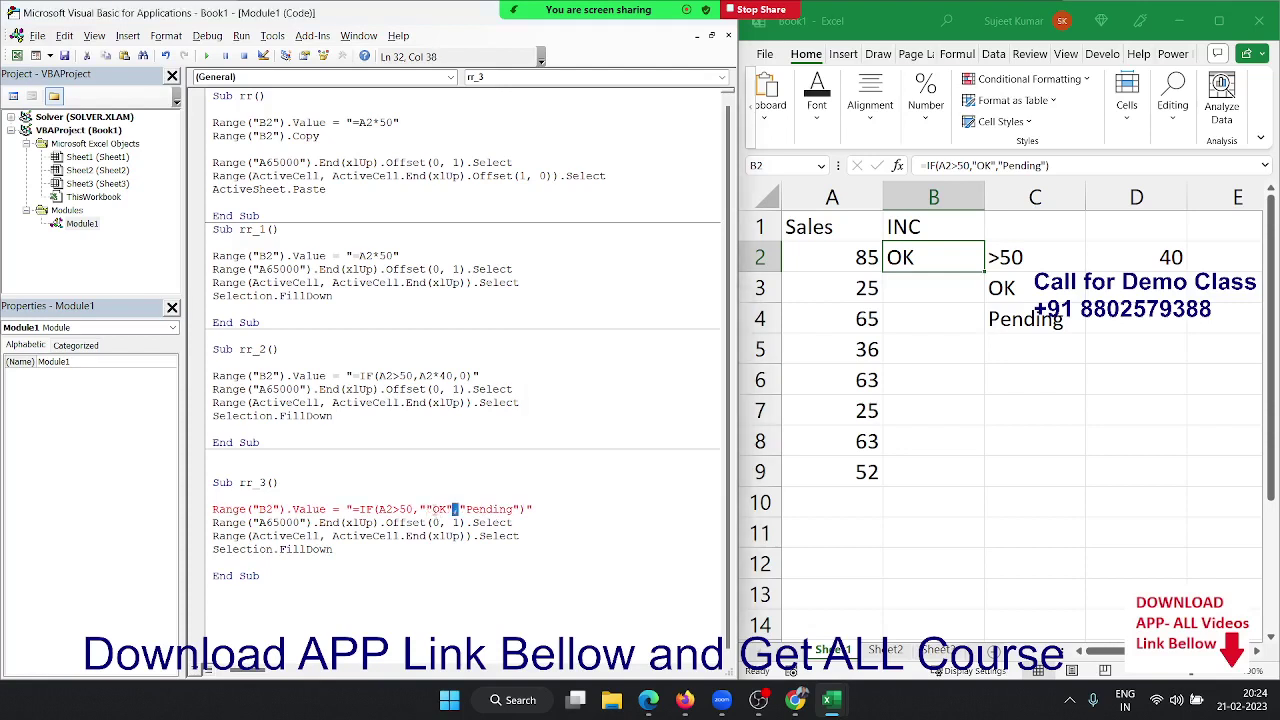
click(452, 509)
text("")
click(476, 509)
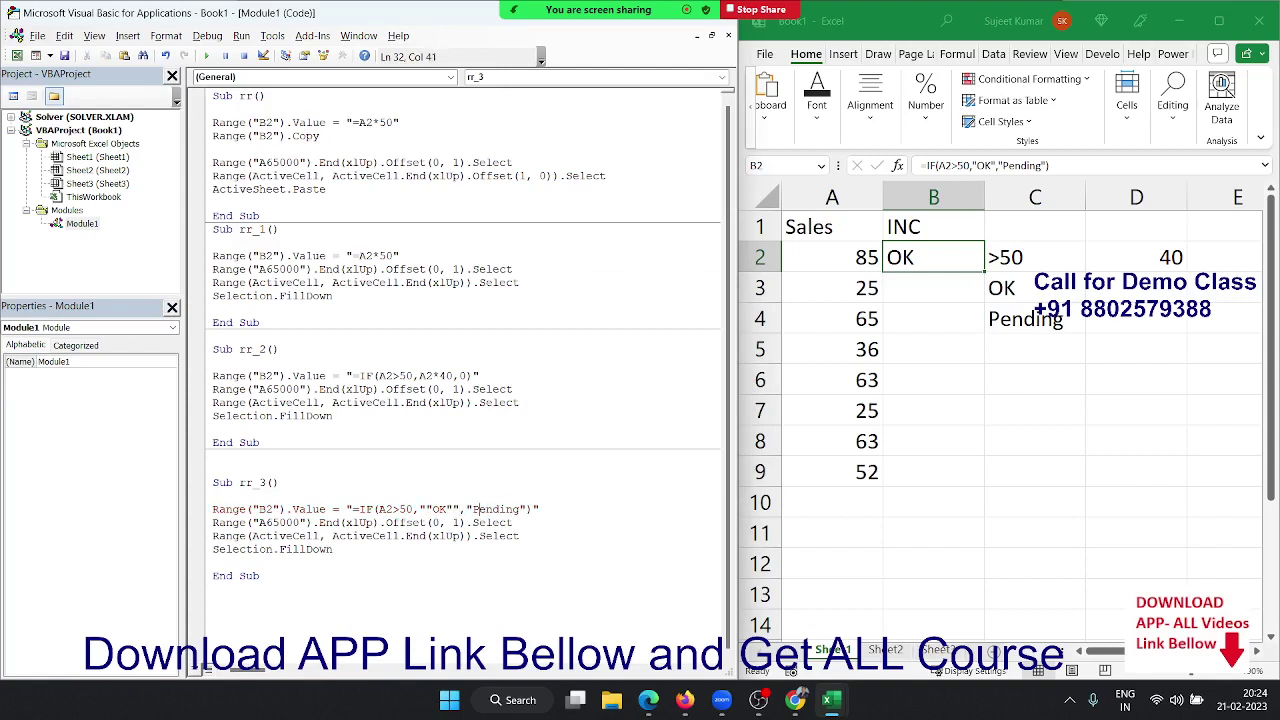
text(")
text(")
click(420, 605)
Clear cell B2, then run the rr_3 macro to fill B2:B9 with OK/Pending.
click(955, 252)
key(Delete)
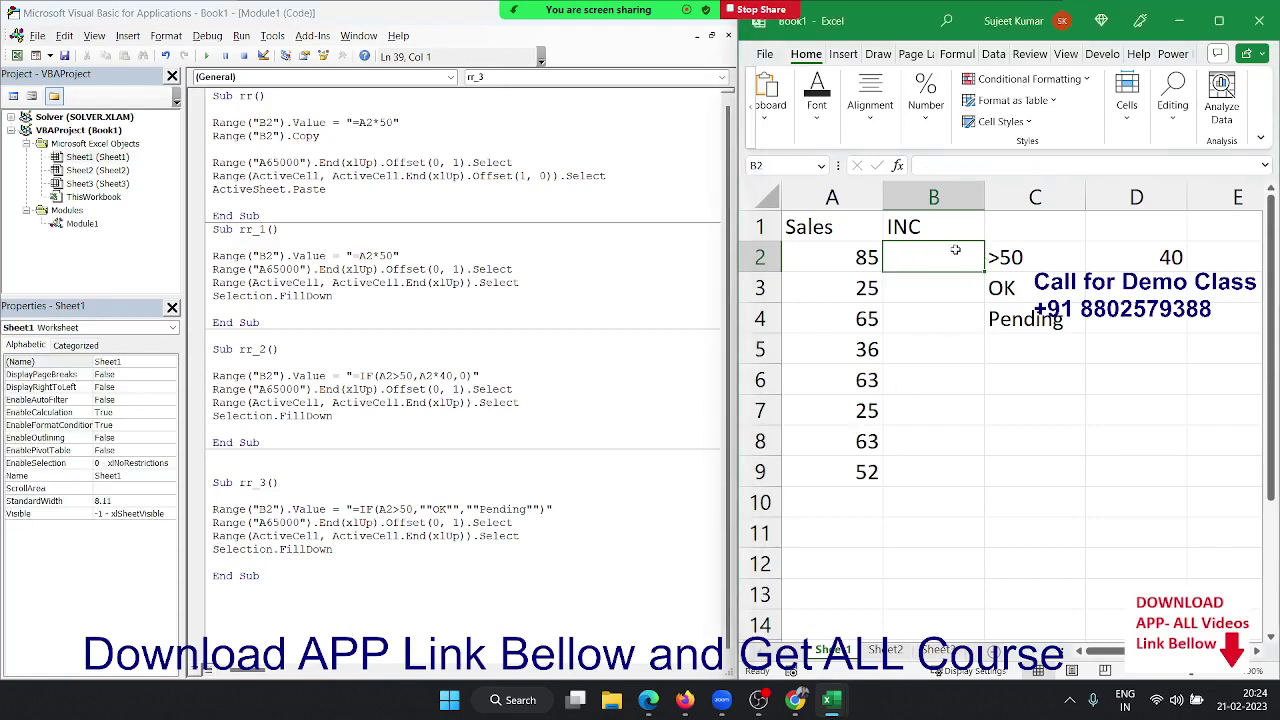
click(292, 536)
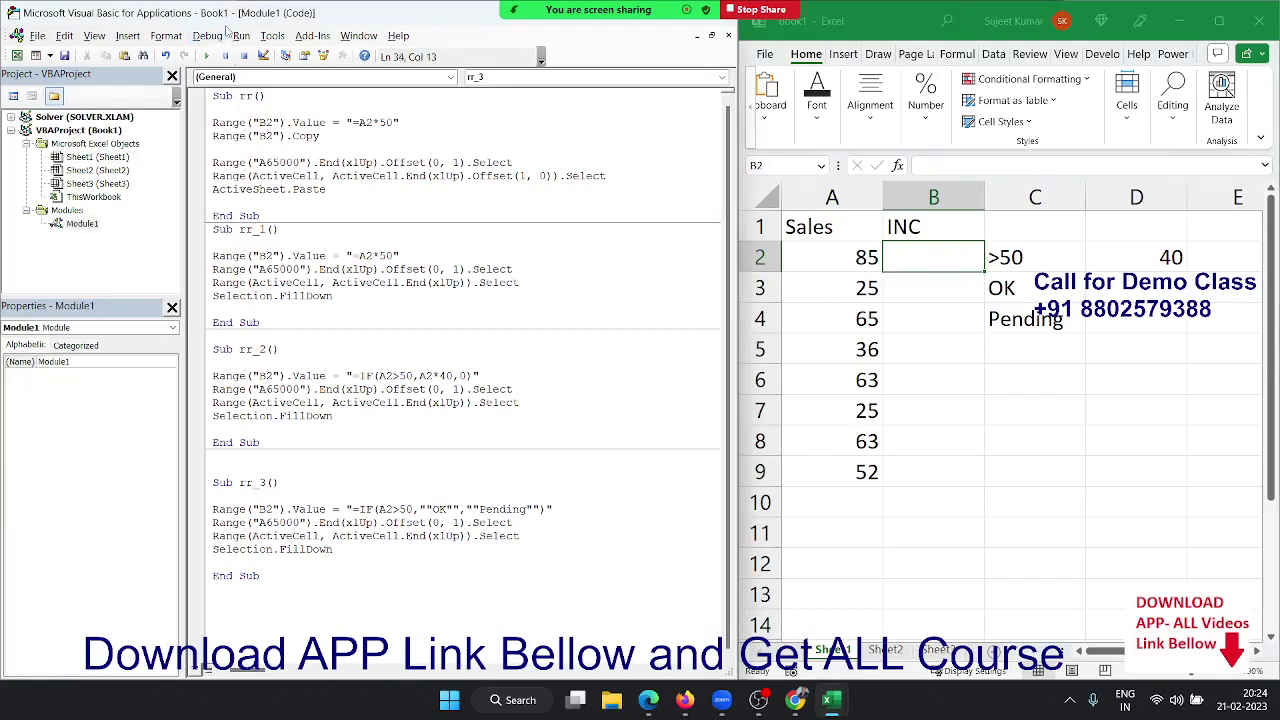
click(208, 57)
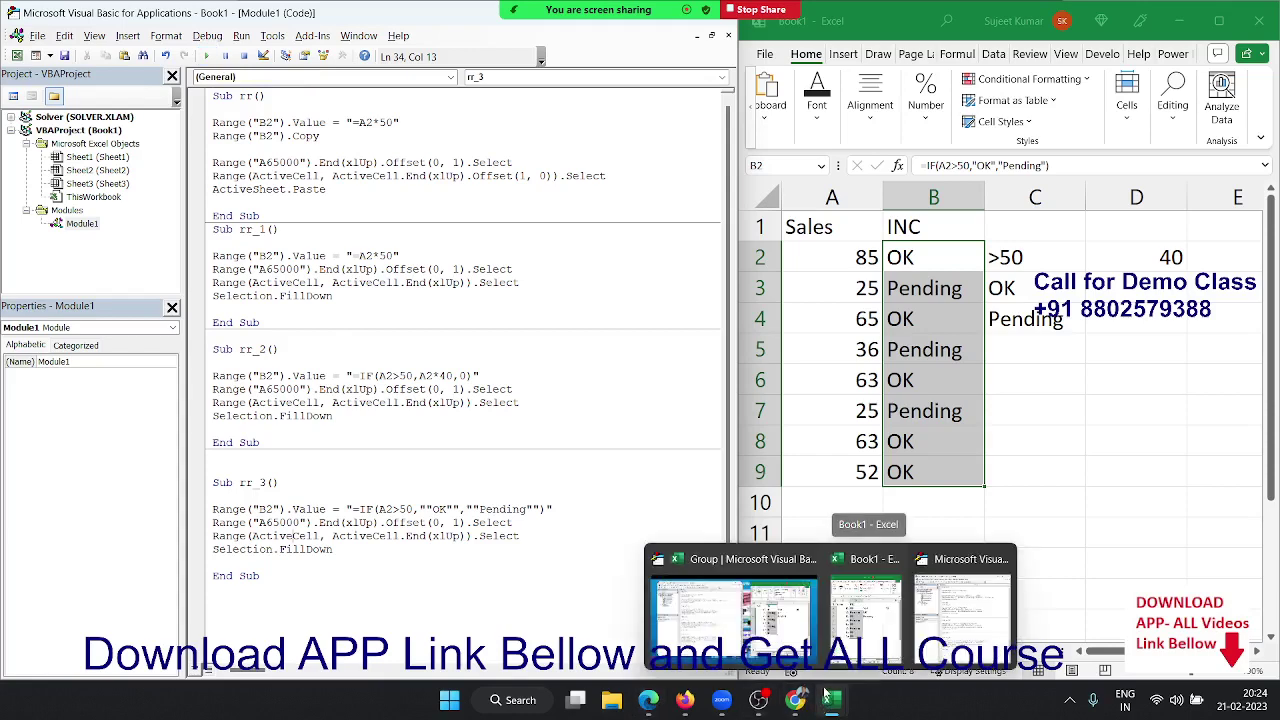
In WhatsApp Web, open the first contact's chat and attach a document.
click(685, 700)
scroll(210, 300, up, 3)
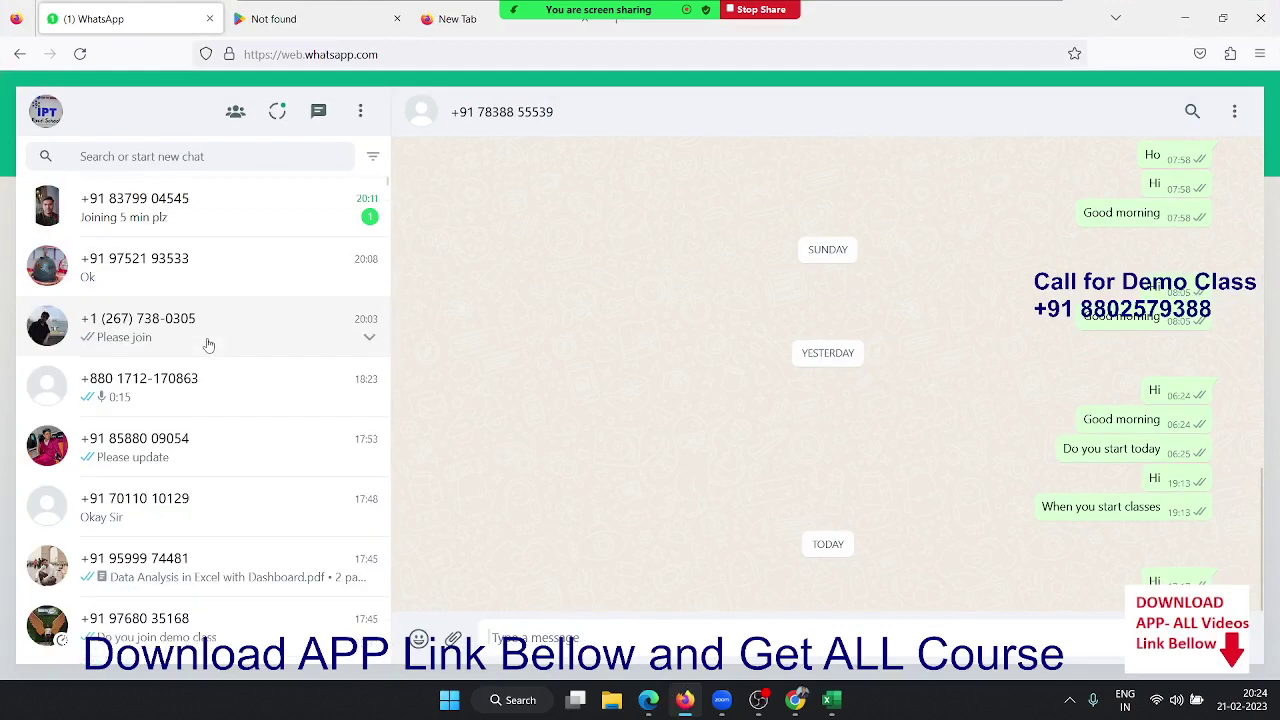
click(206, 218)
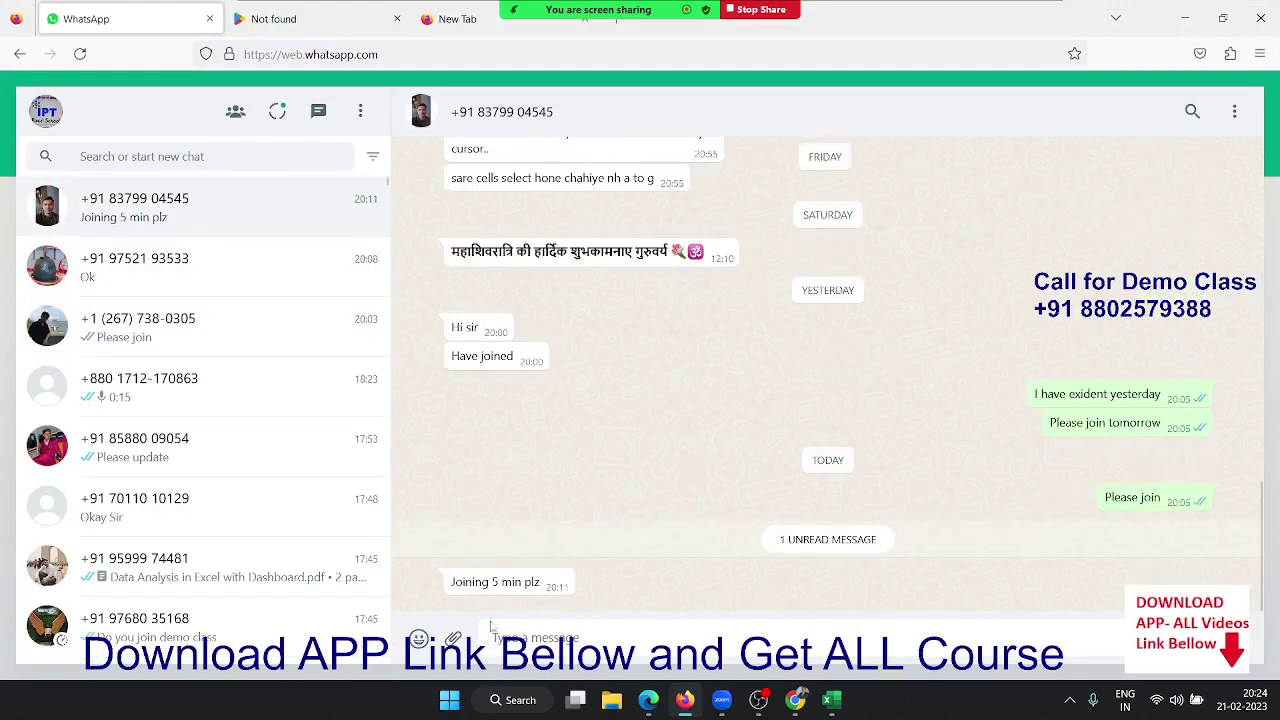
click(453, 638)
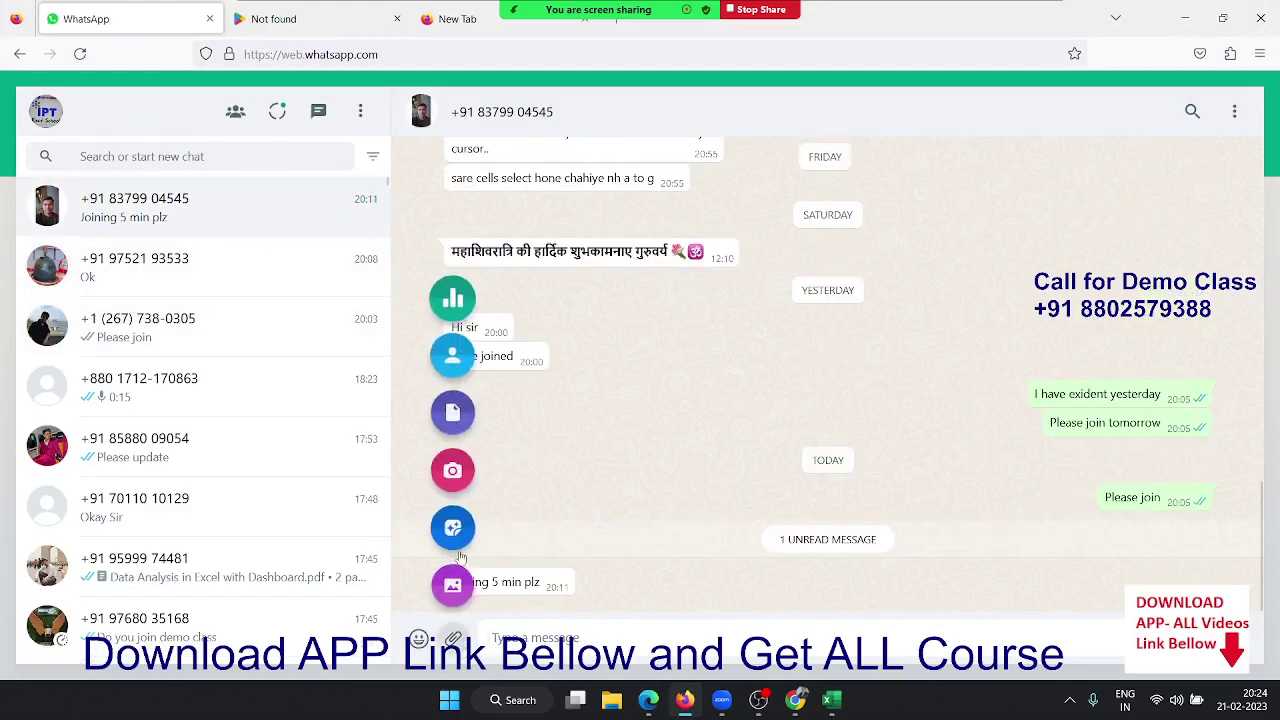
click(459, 420)
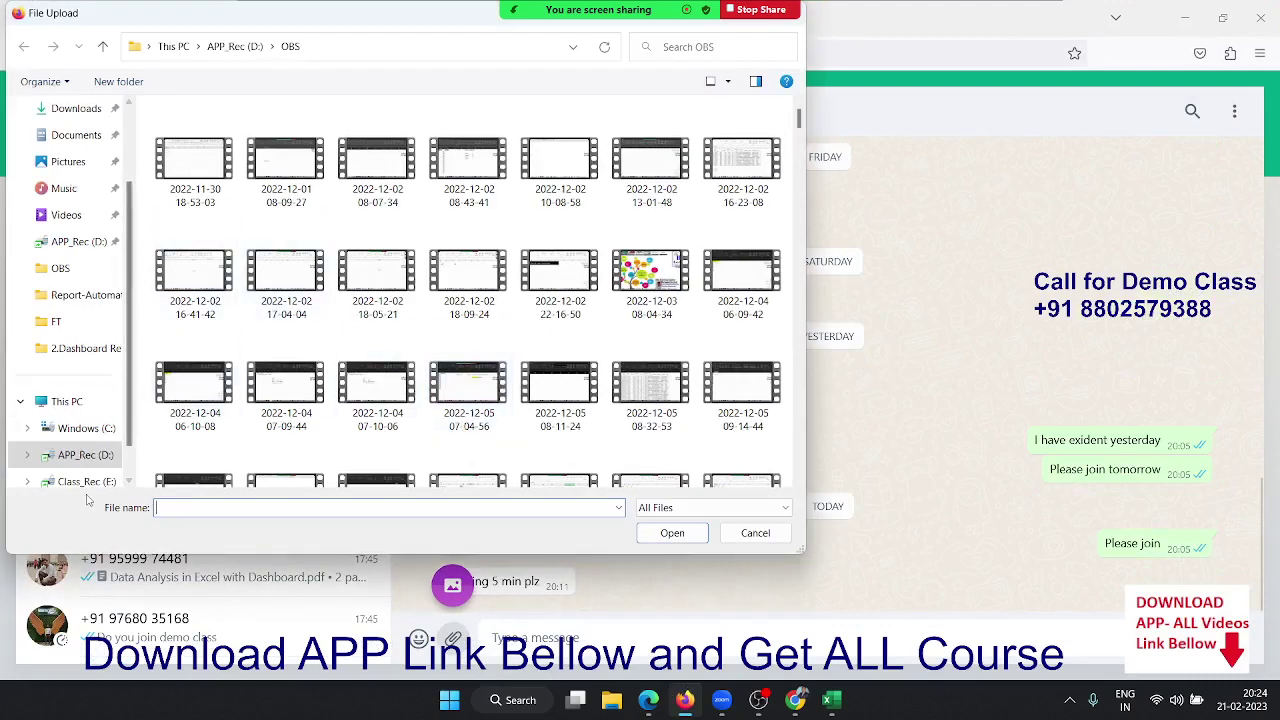
From E:\EXCEL-2021\3.Function\1.Logicle Formulas, send IF Formulas Test.xlsx and IF Formulas Test.mp4.
click(87, 482)
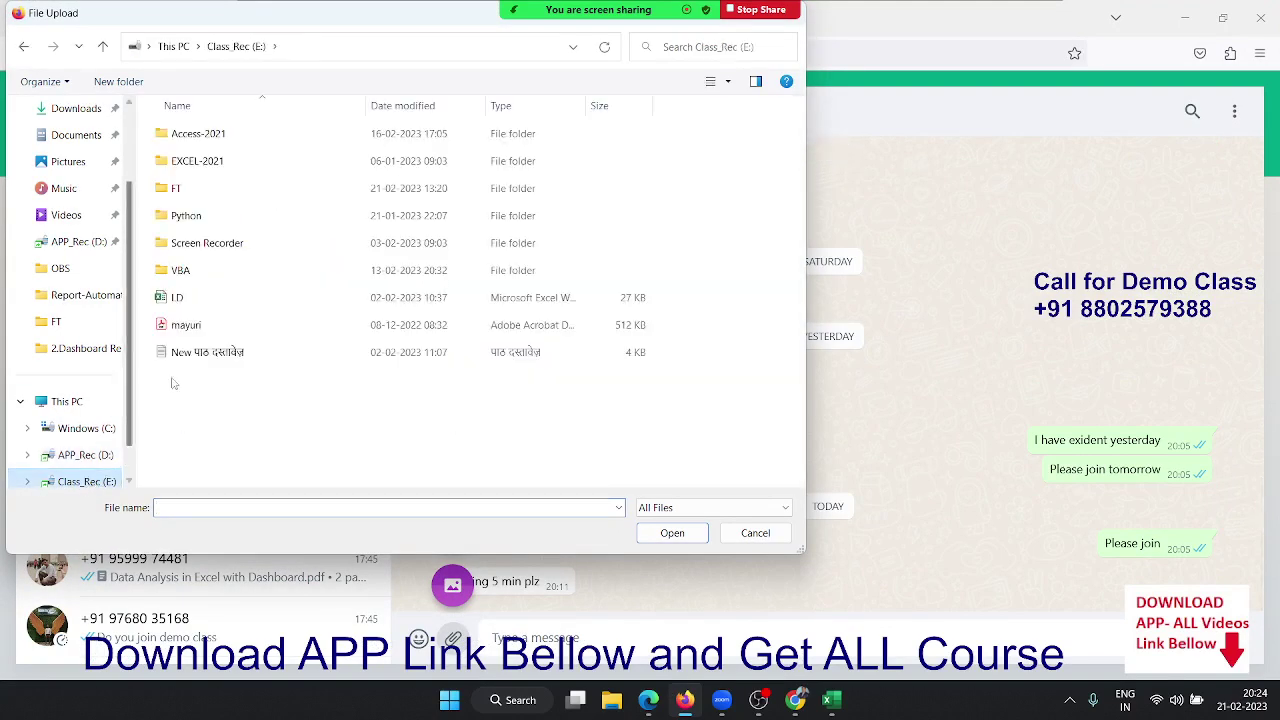
click(204, 170)
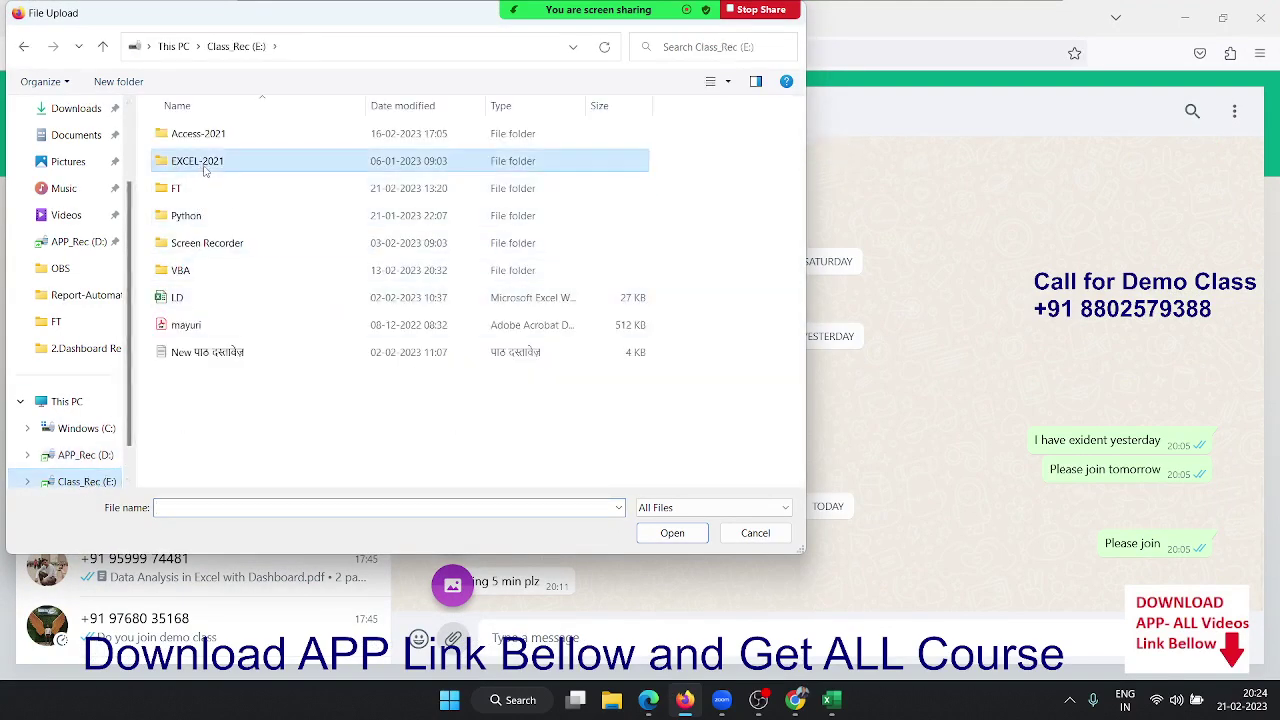
double_click(207, 172)
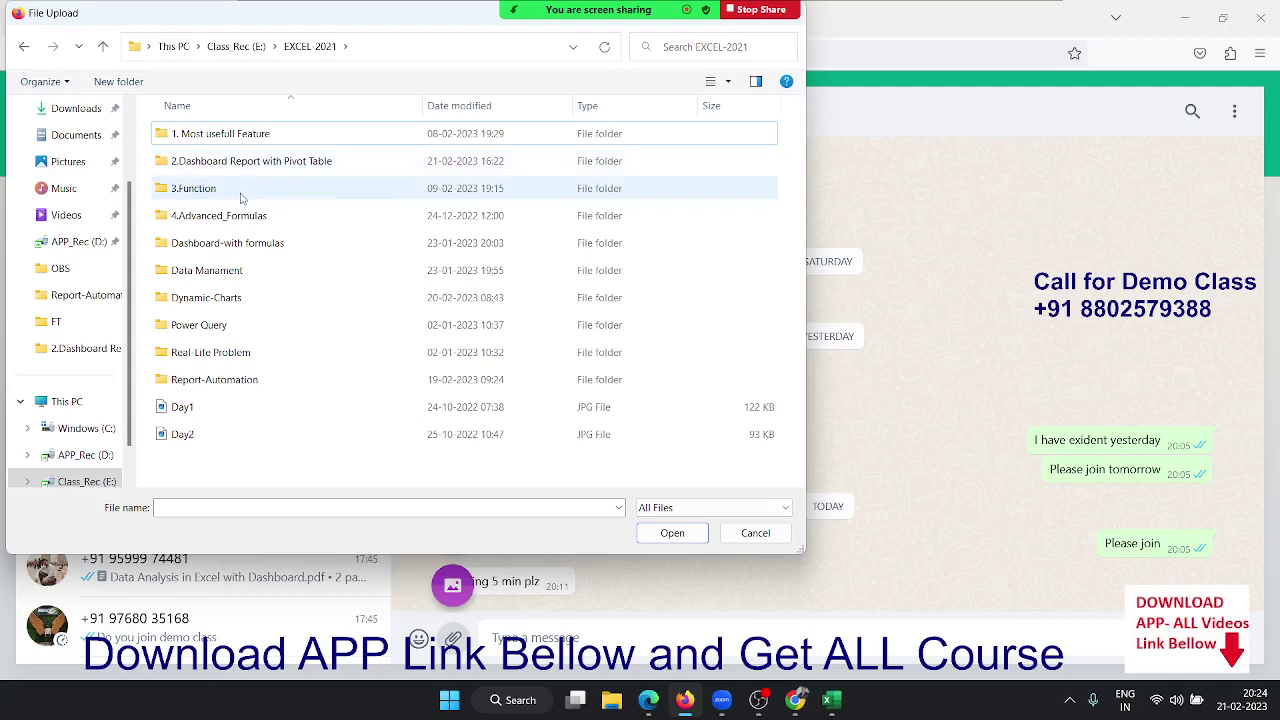
double_click(243, 188)
double_click(243, 134)
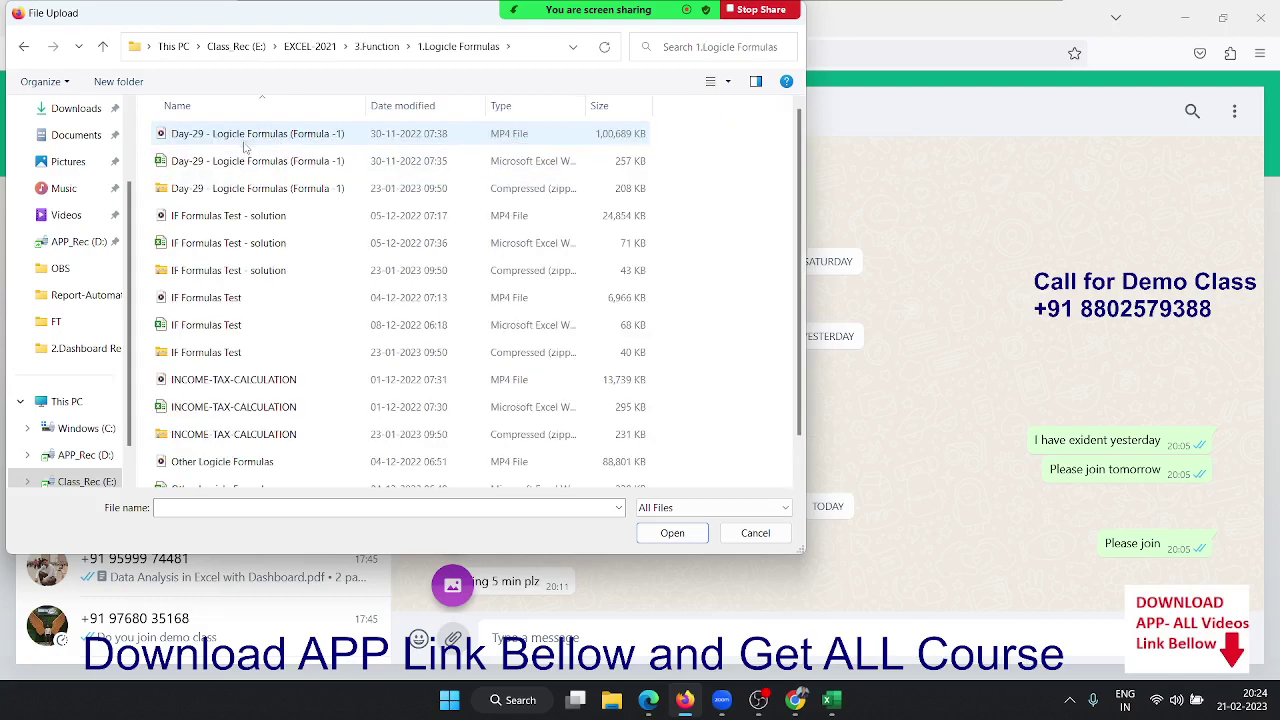
click(255, 320)
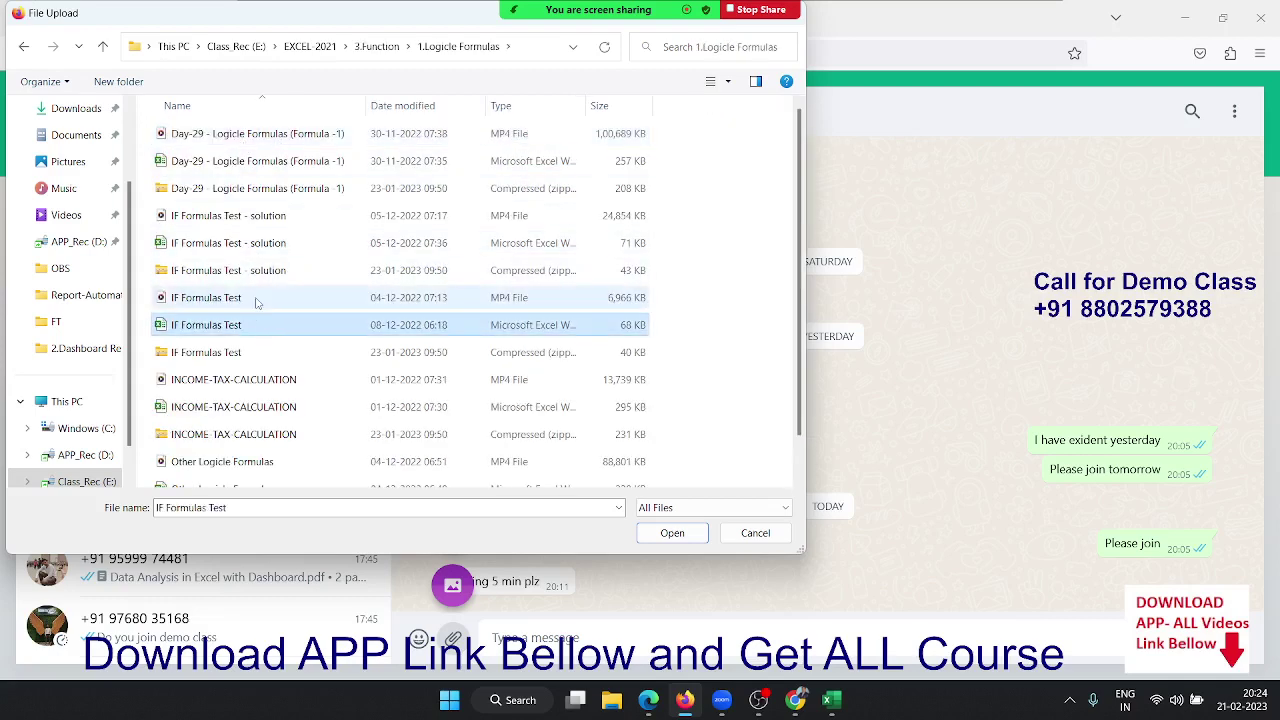
ctrl+click(255, 299)
click(688, 540)
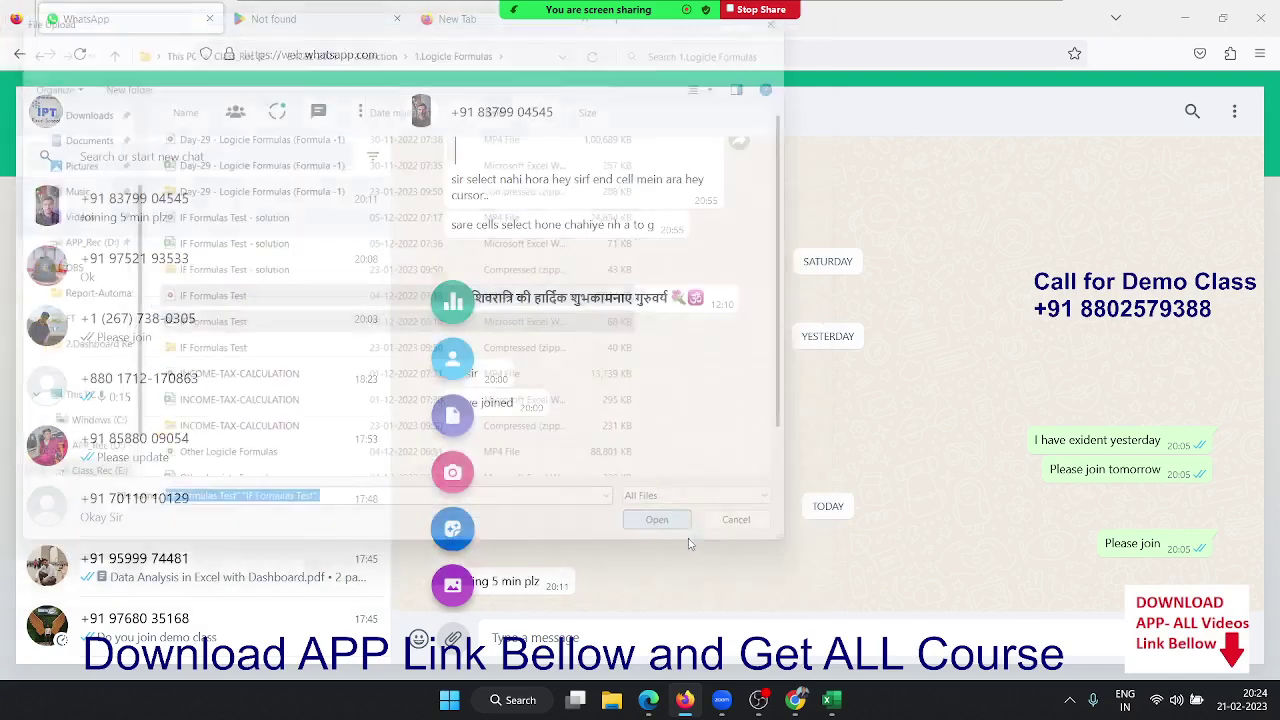
key(Return)
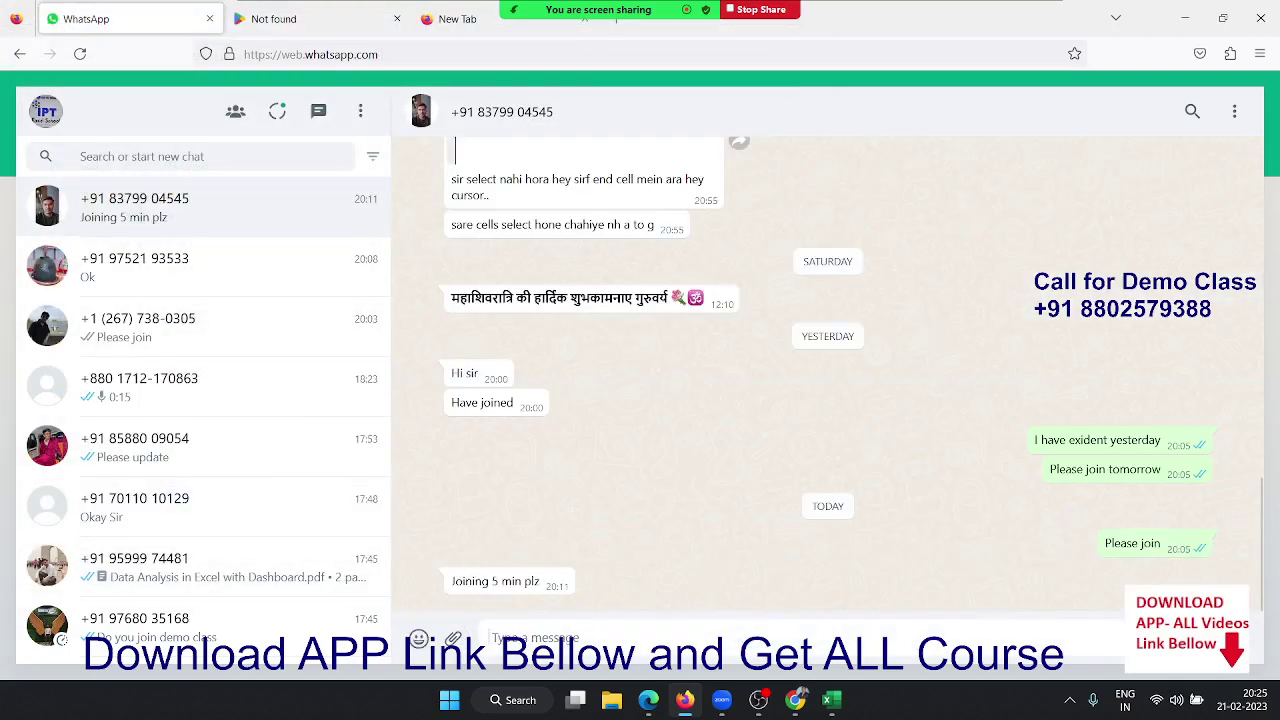
Forward IF Formulas Test.xlsx, then IF Formulas Test.mp4, from the first chat to the second contact.
click(917, 556)
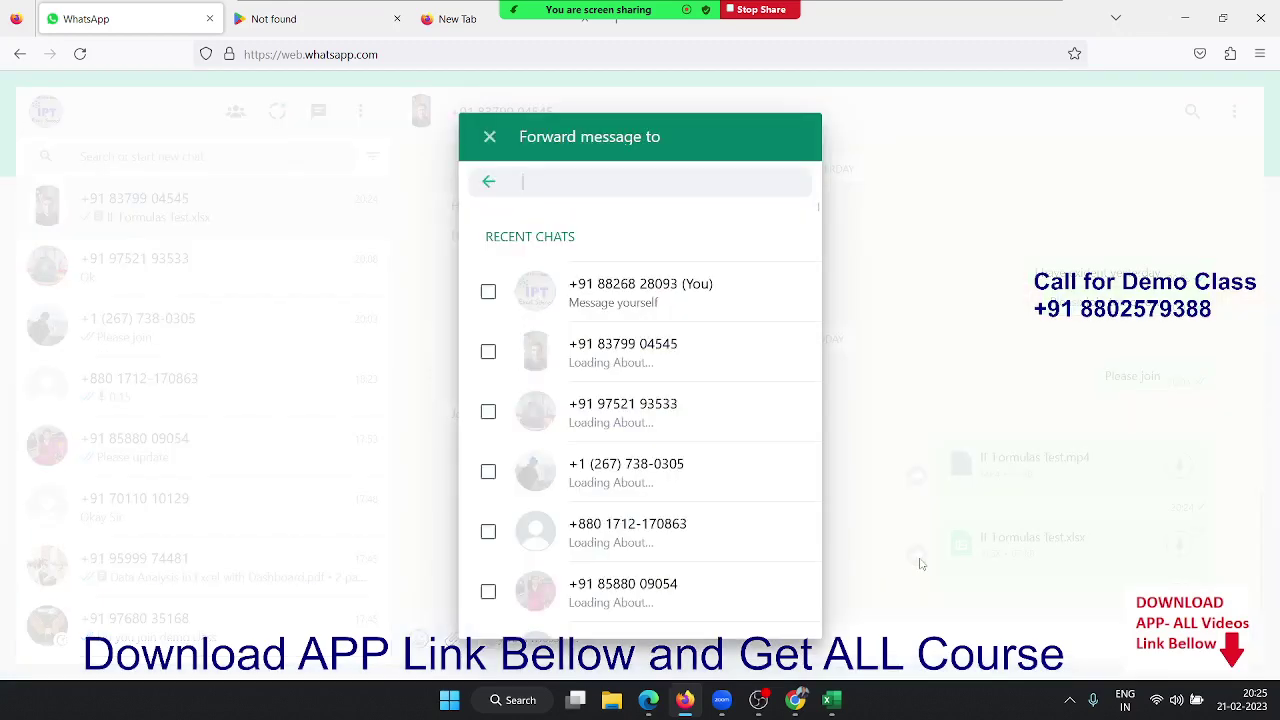
click(612, 470)
click(770, 589)
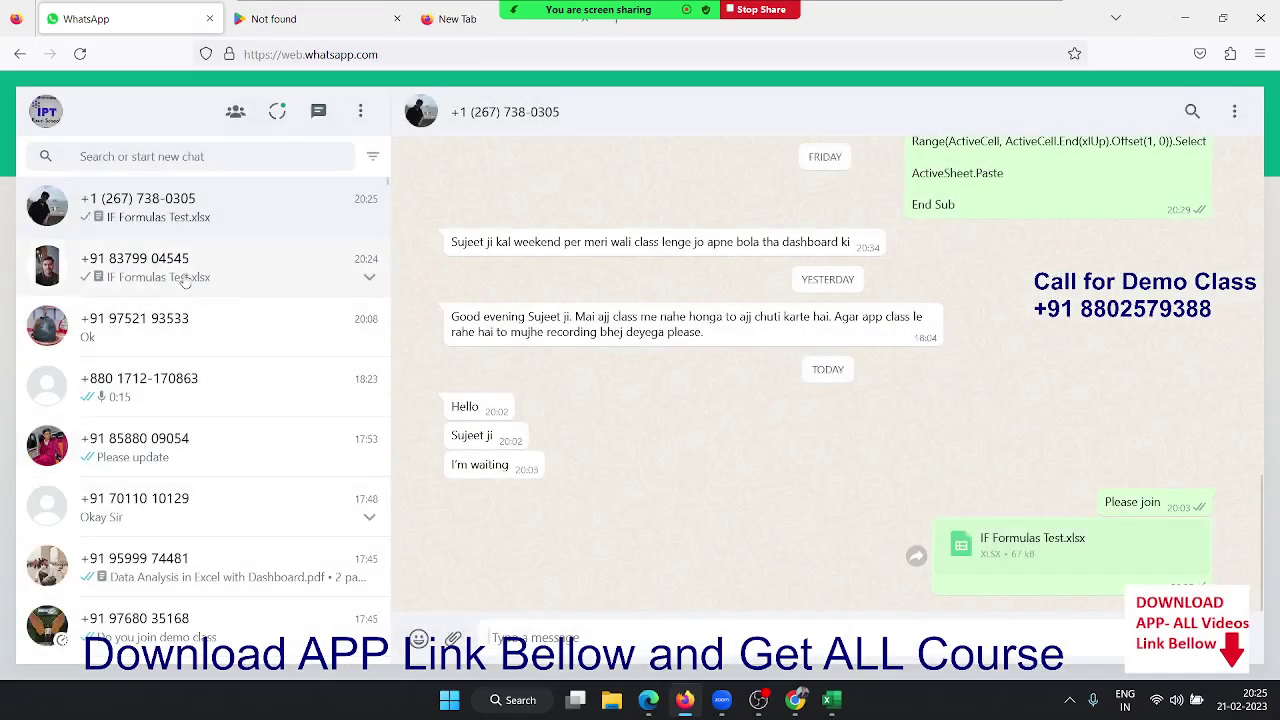
click(185, 285)
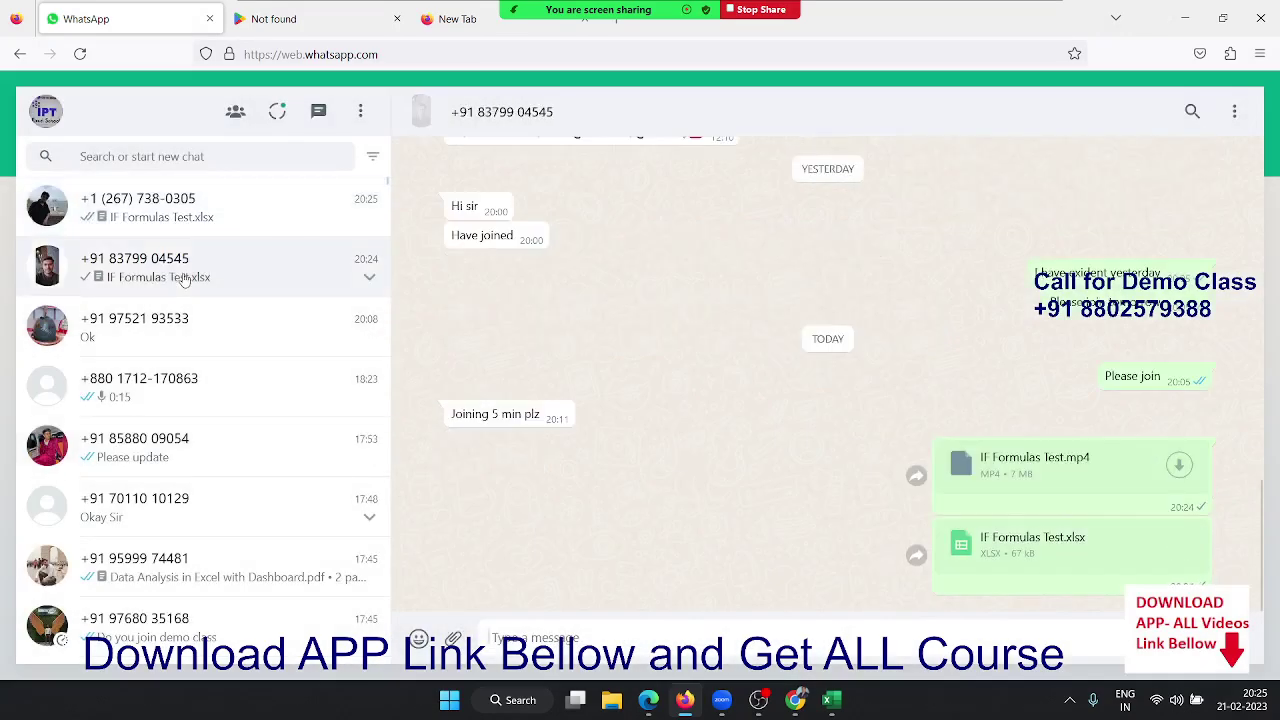
click(918, 478)
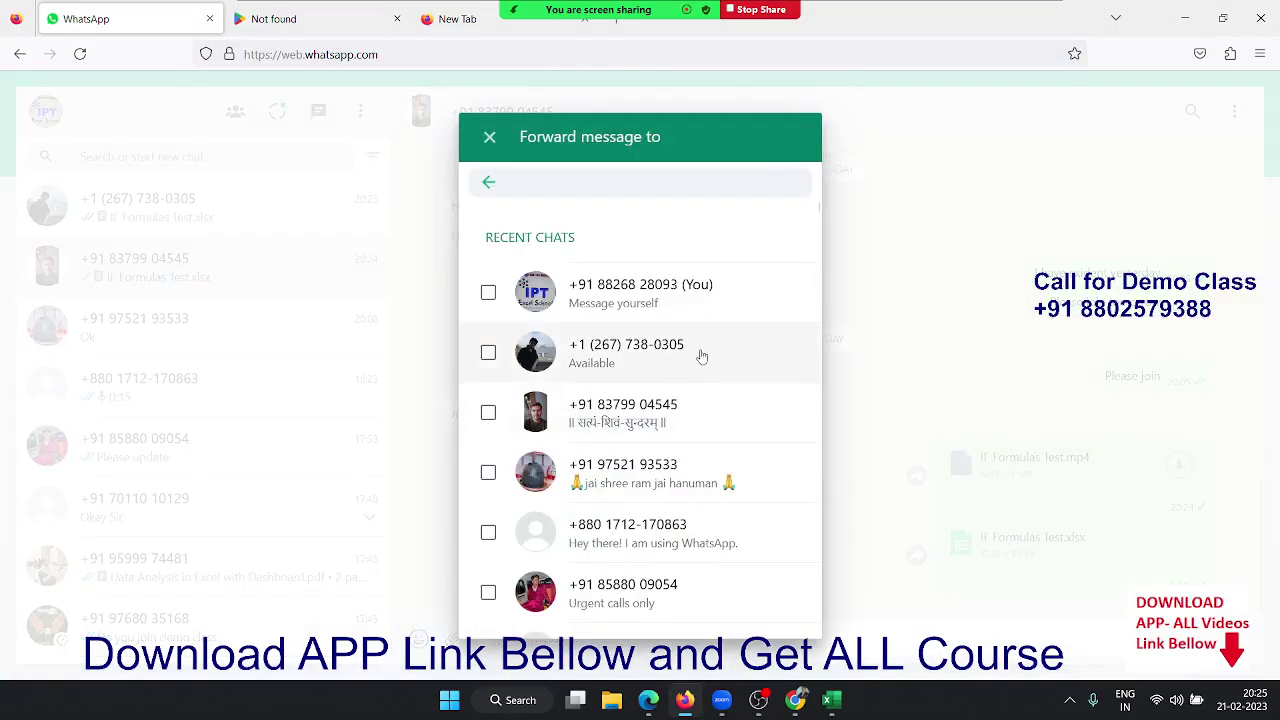
click(701, 360)
click(770, 589)
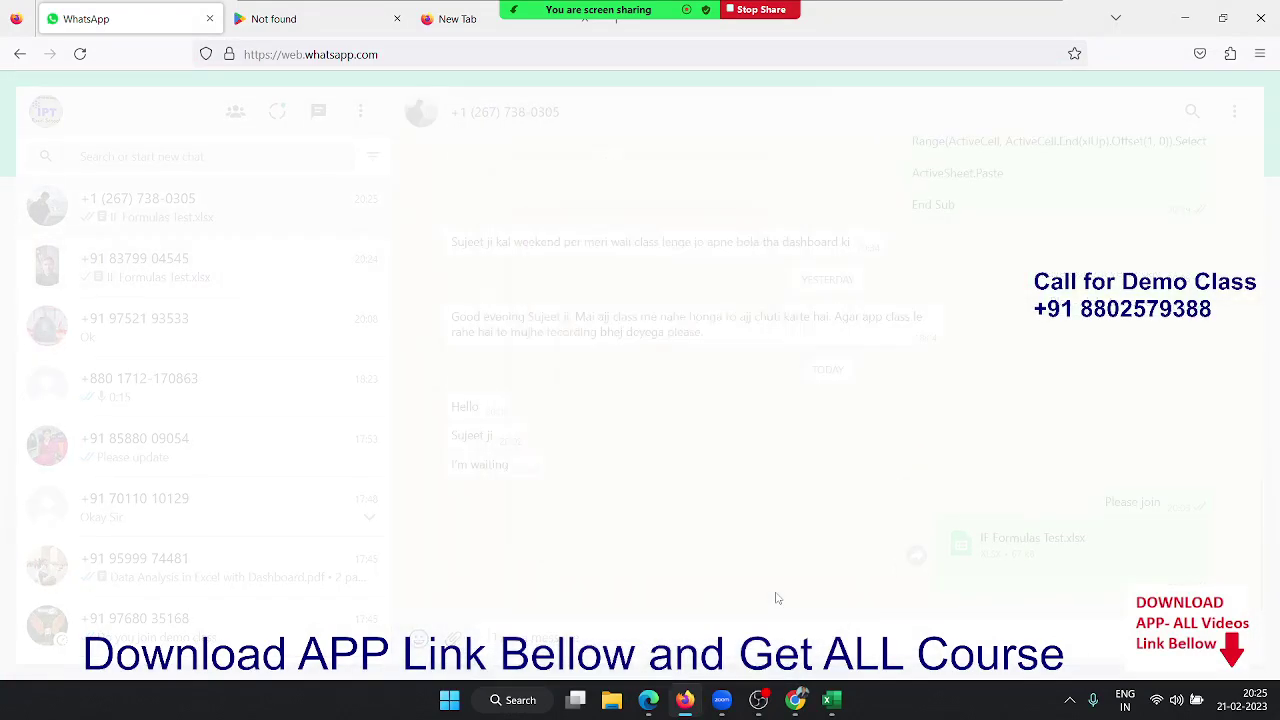